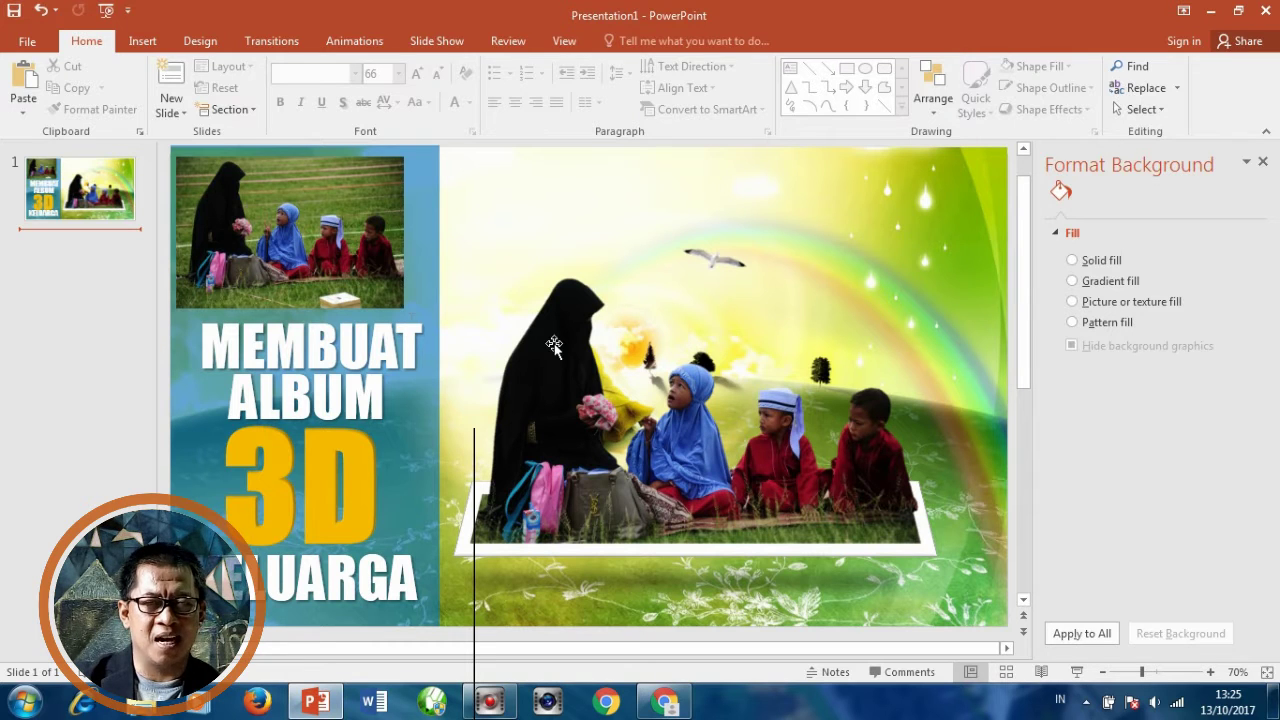
Step: Select the blue title panel on slide 1 to show its solid fill at 39% transparency
click(410, 228)
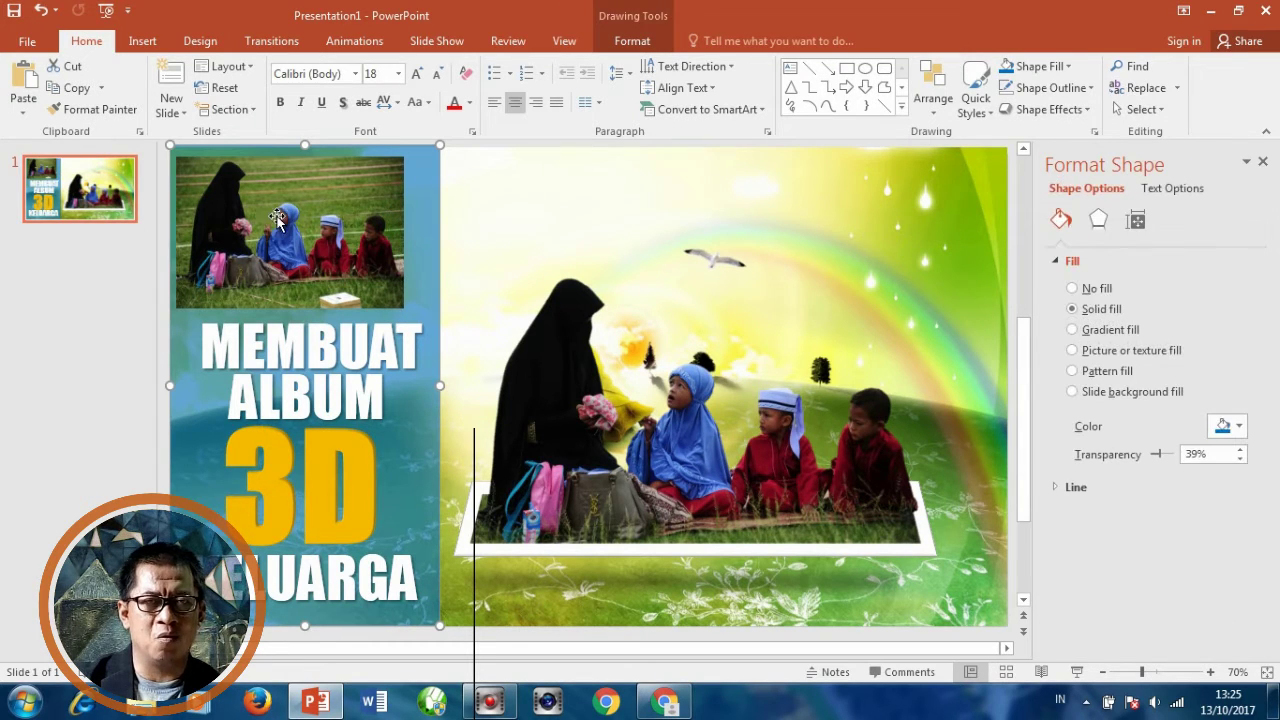
Step: Add a new slide after the cover and delete its empty placeholders
click(171, 82)
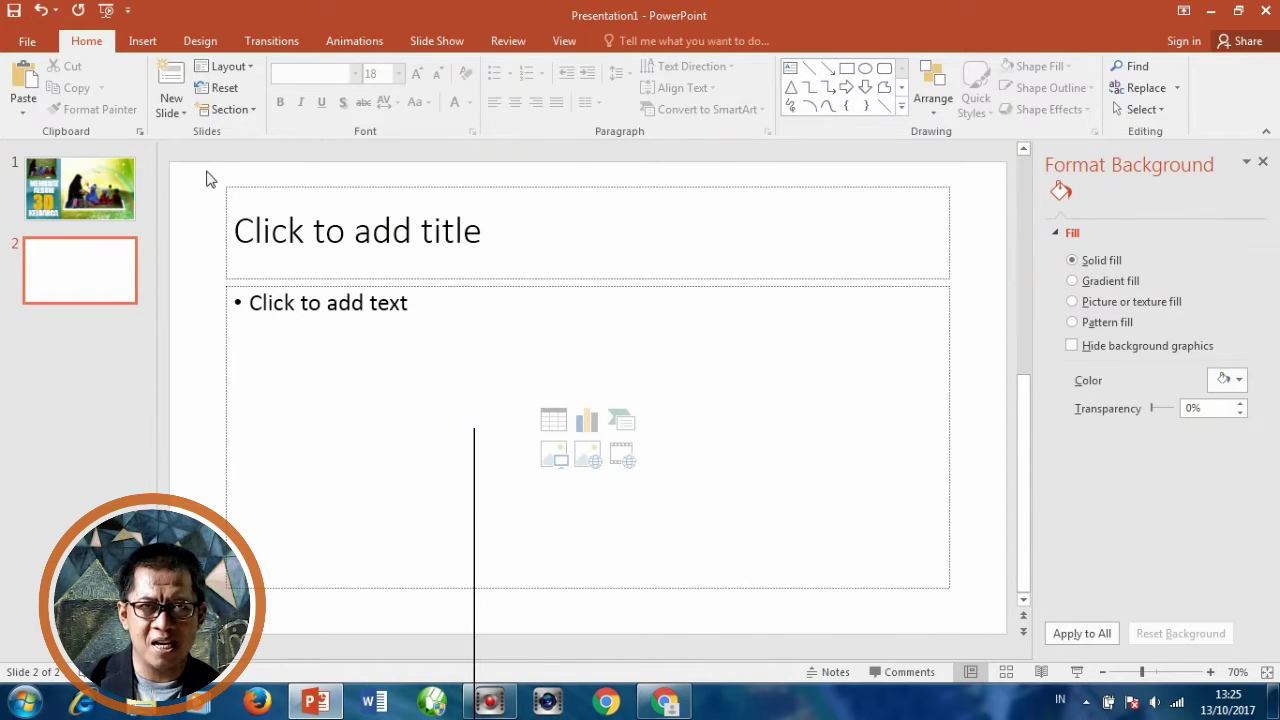
drag(210, 178, 971, 622)
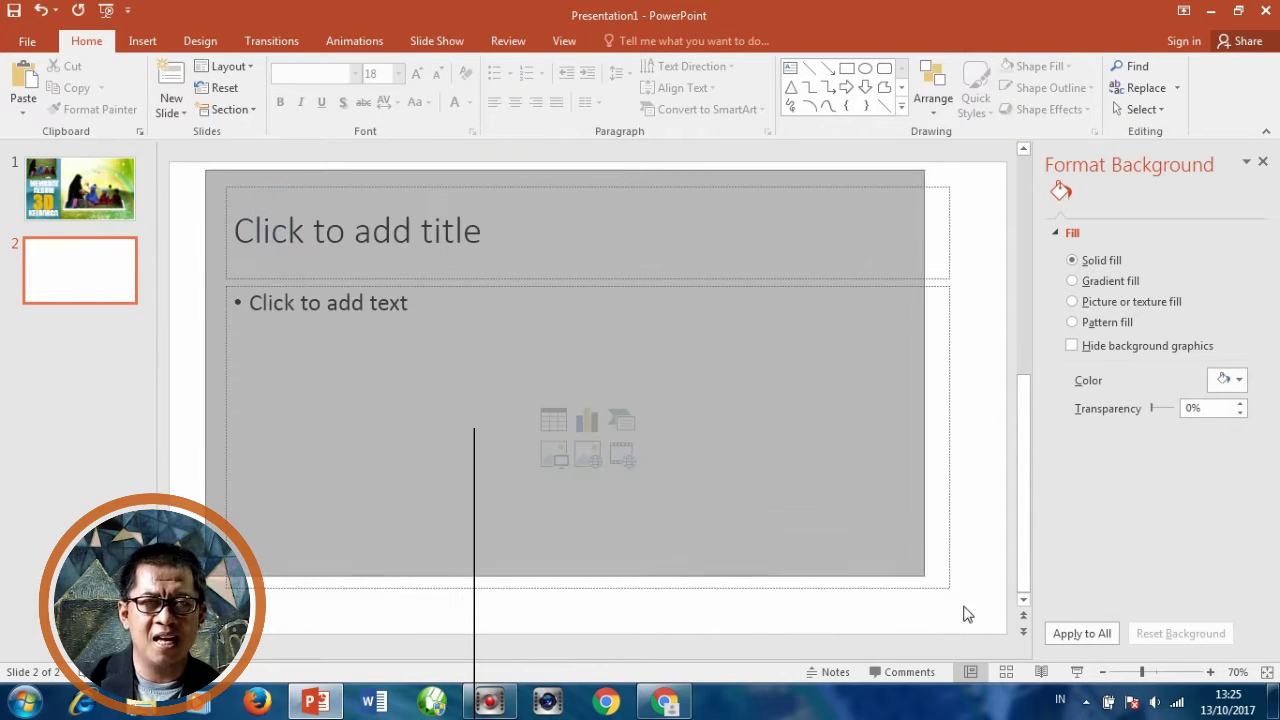
key(Delete)
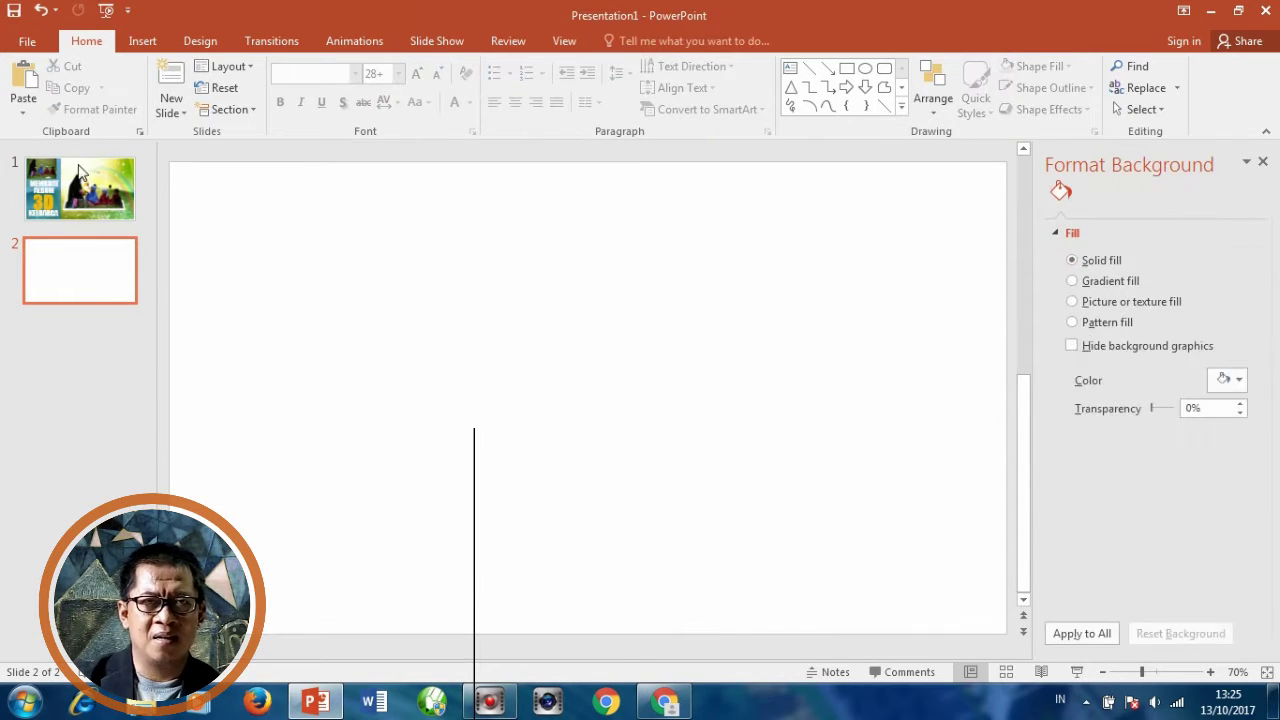
Step: Copy the rainbow background picture from the cover slide, then go to slide 2
key(Page_Up)
click(983, 200)
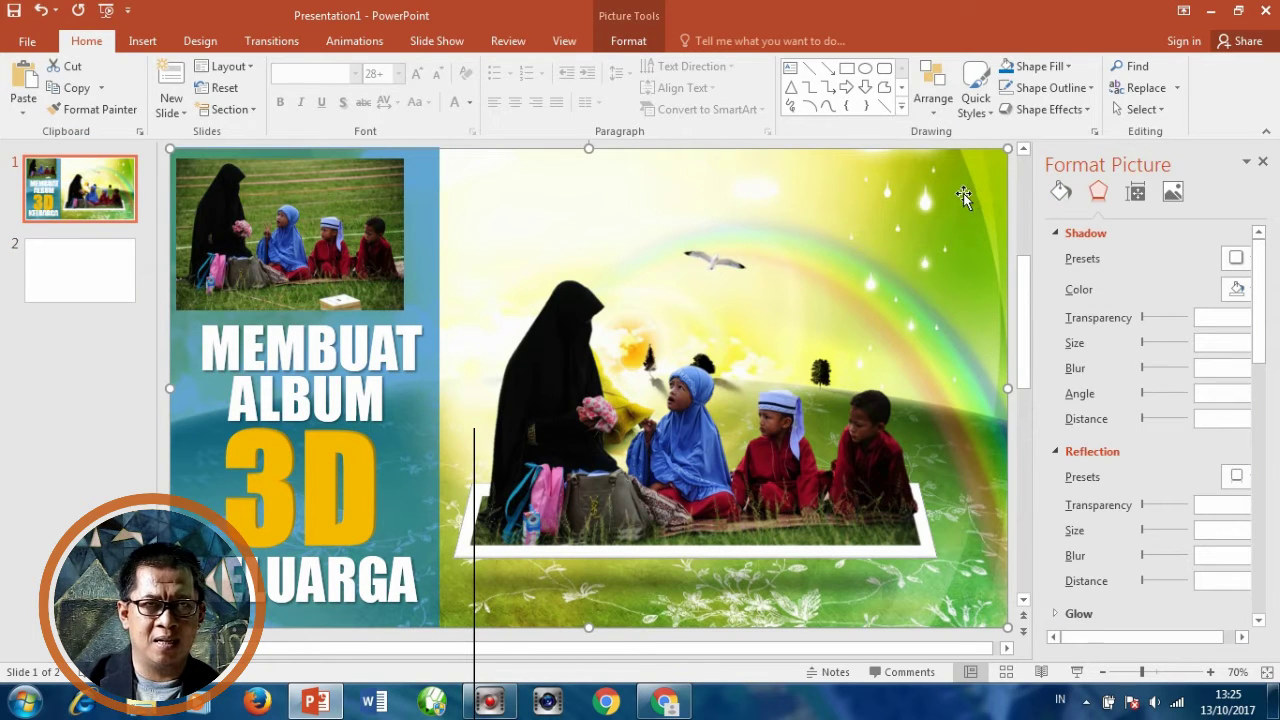
right_click(980, 196)
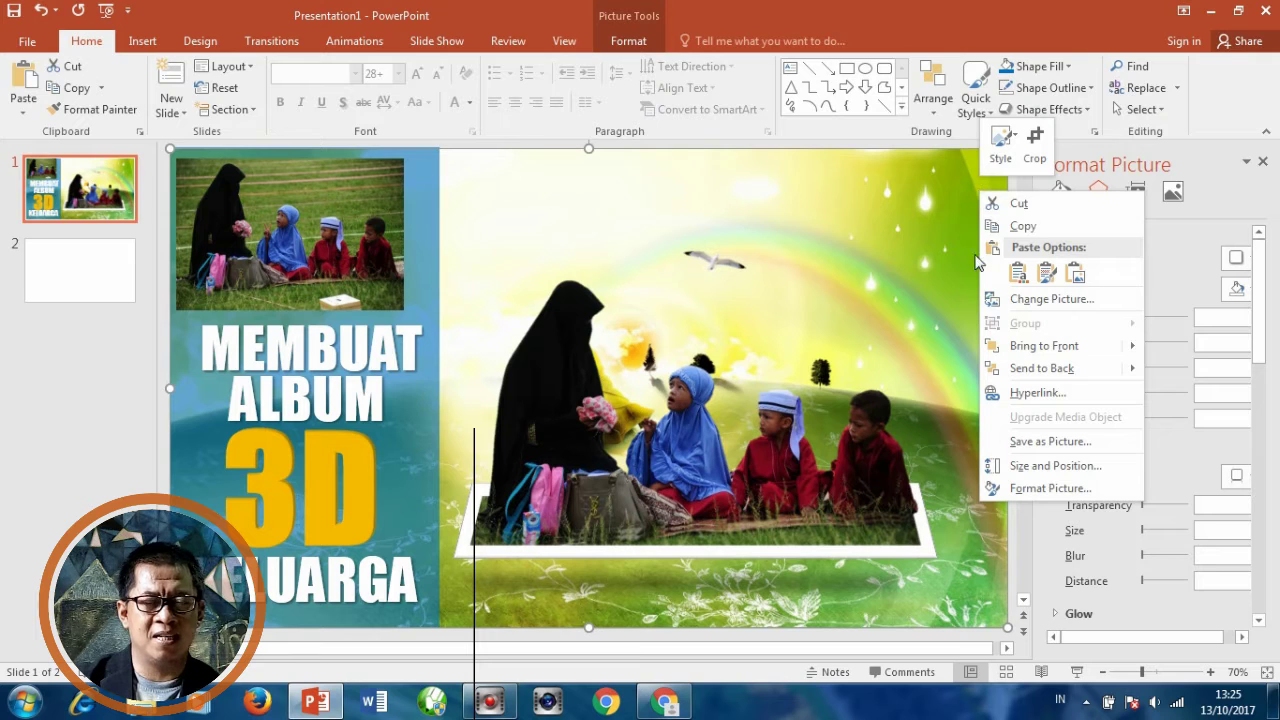
click(1024, 228)
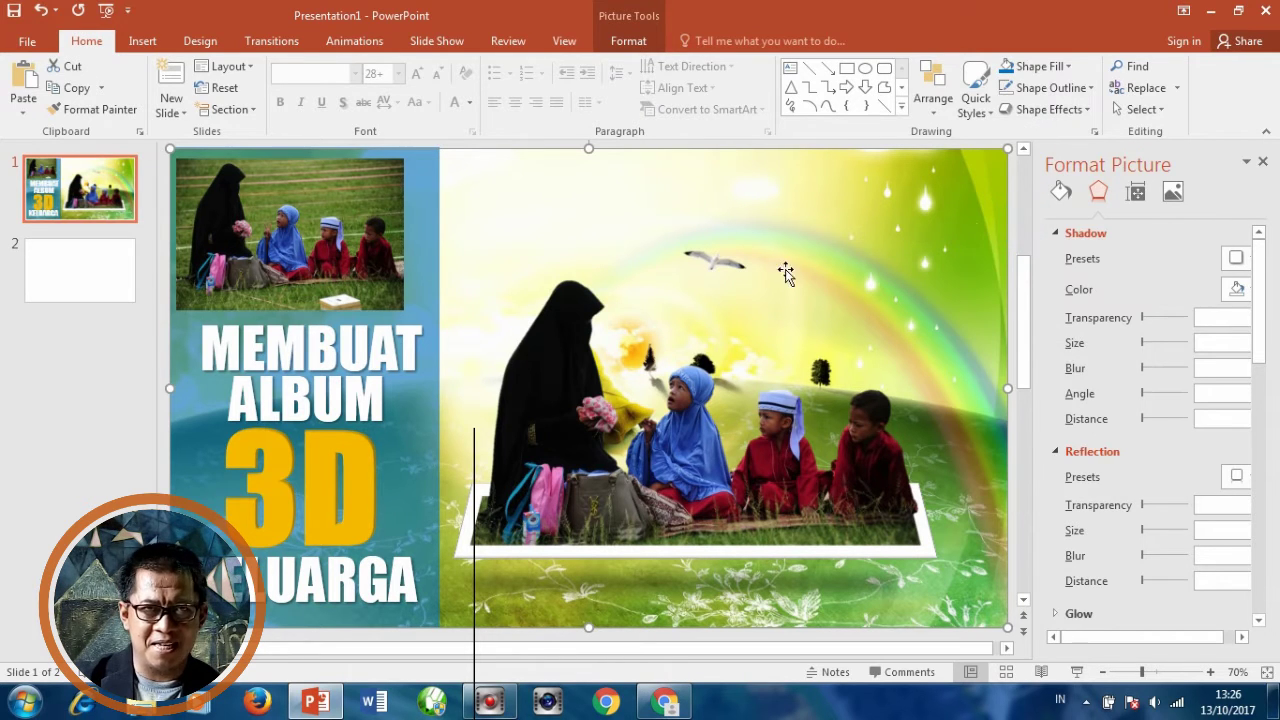
click(69, 277)
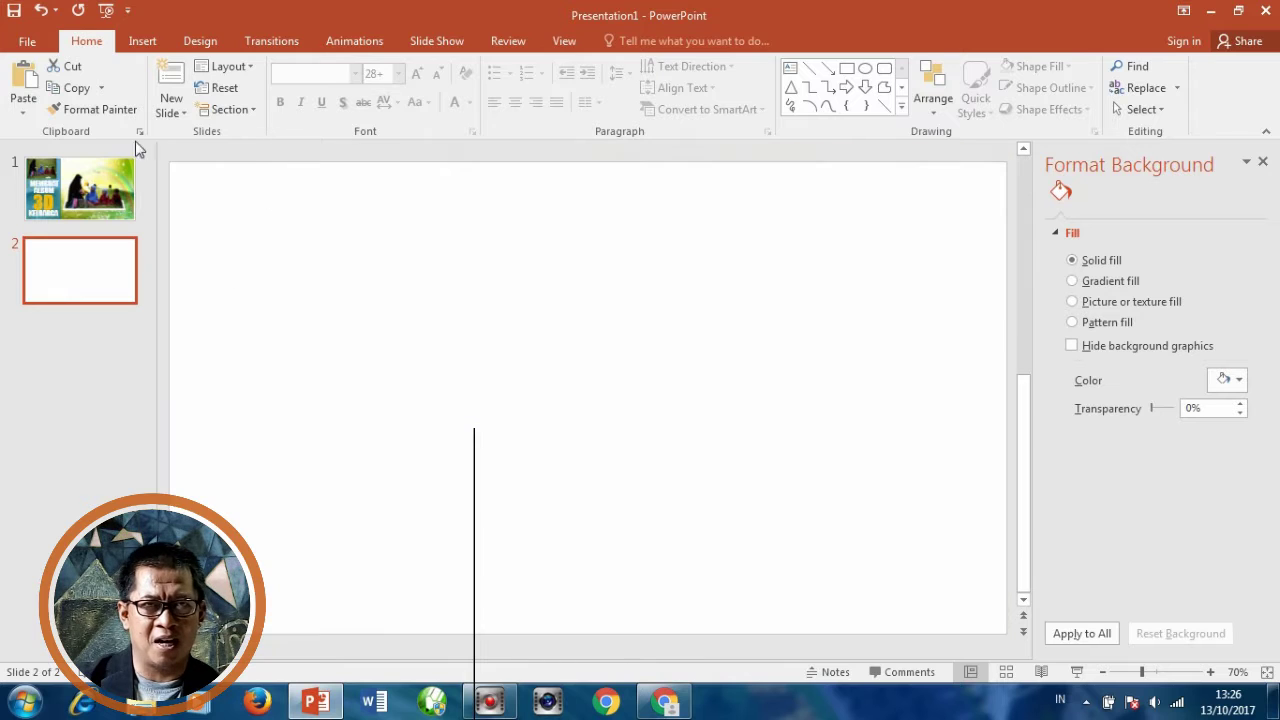
Step: Paste the rainbow background onto slide 2 and add a copy of the cover's small family photo
click(23, 85)
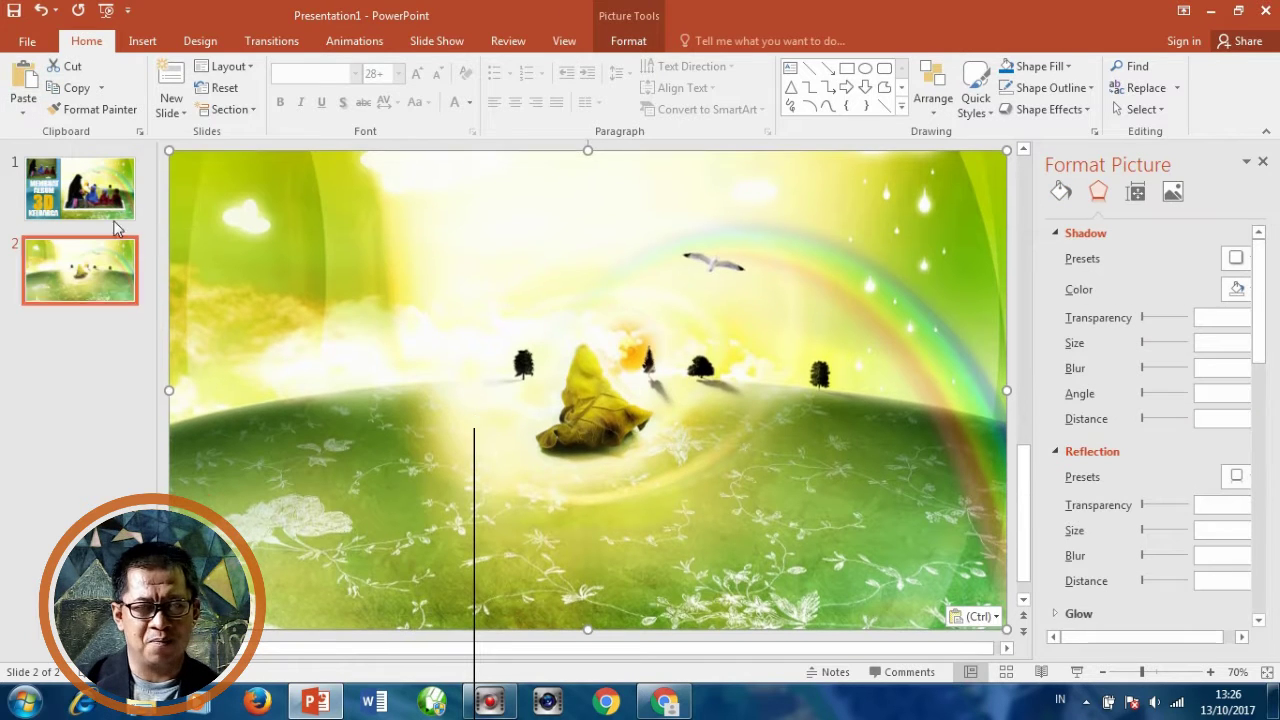
click(113, 203)
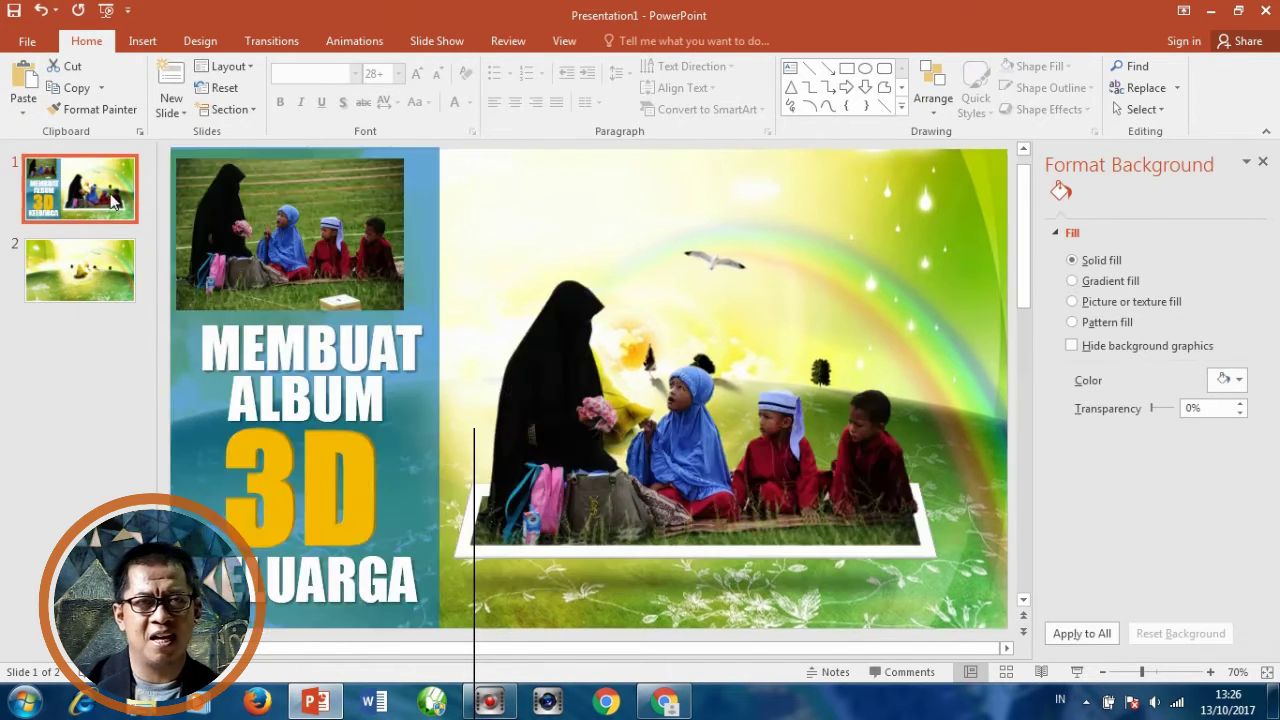
click(276, 193)
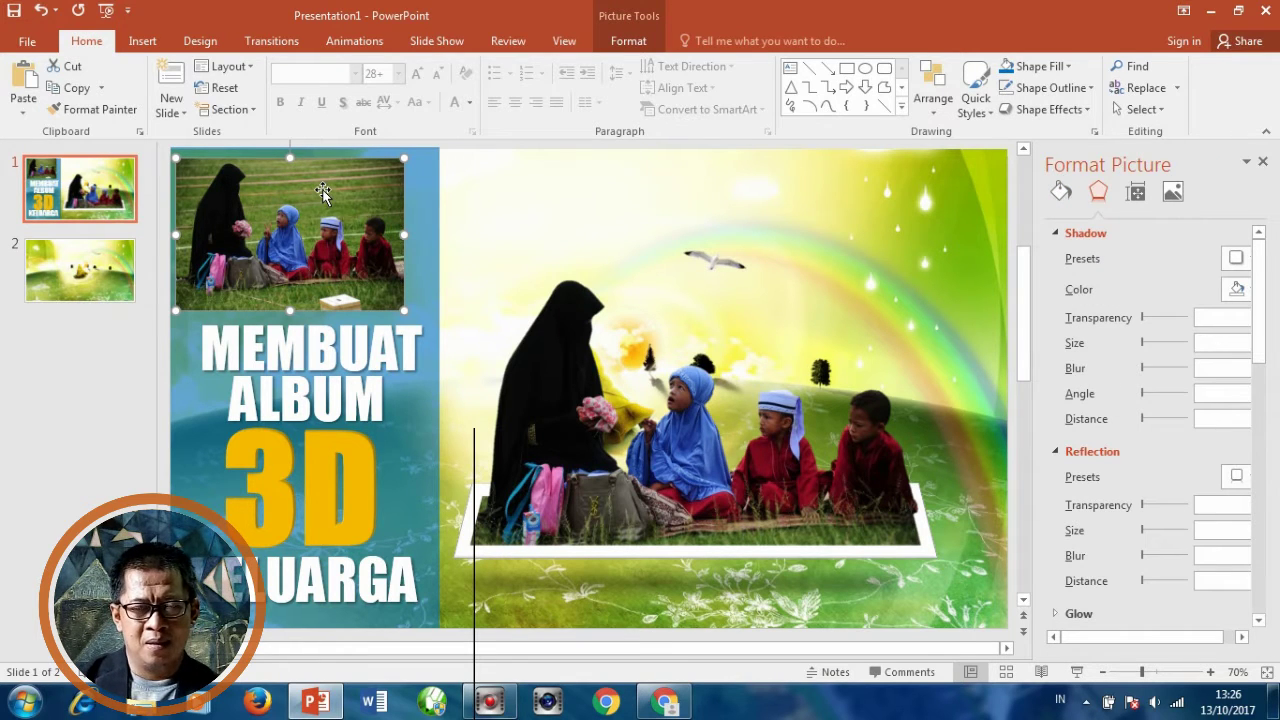
right_click(322, 192)
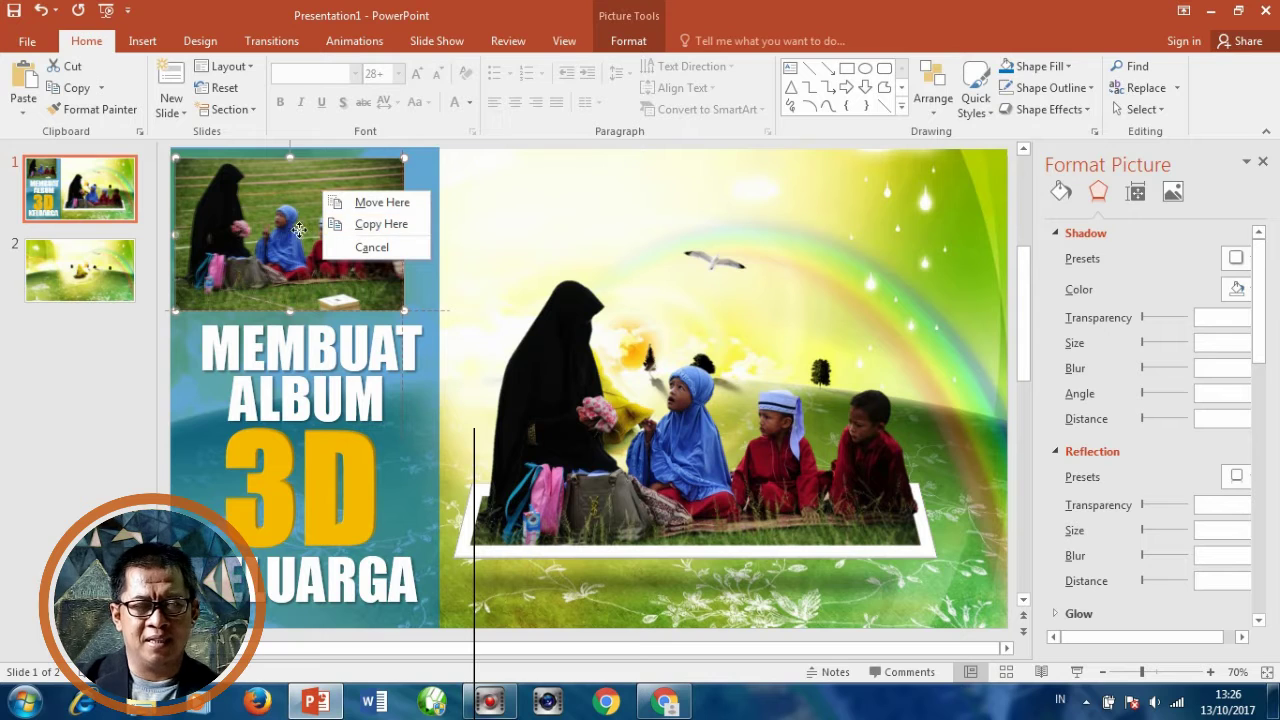
right_click(260, 210)
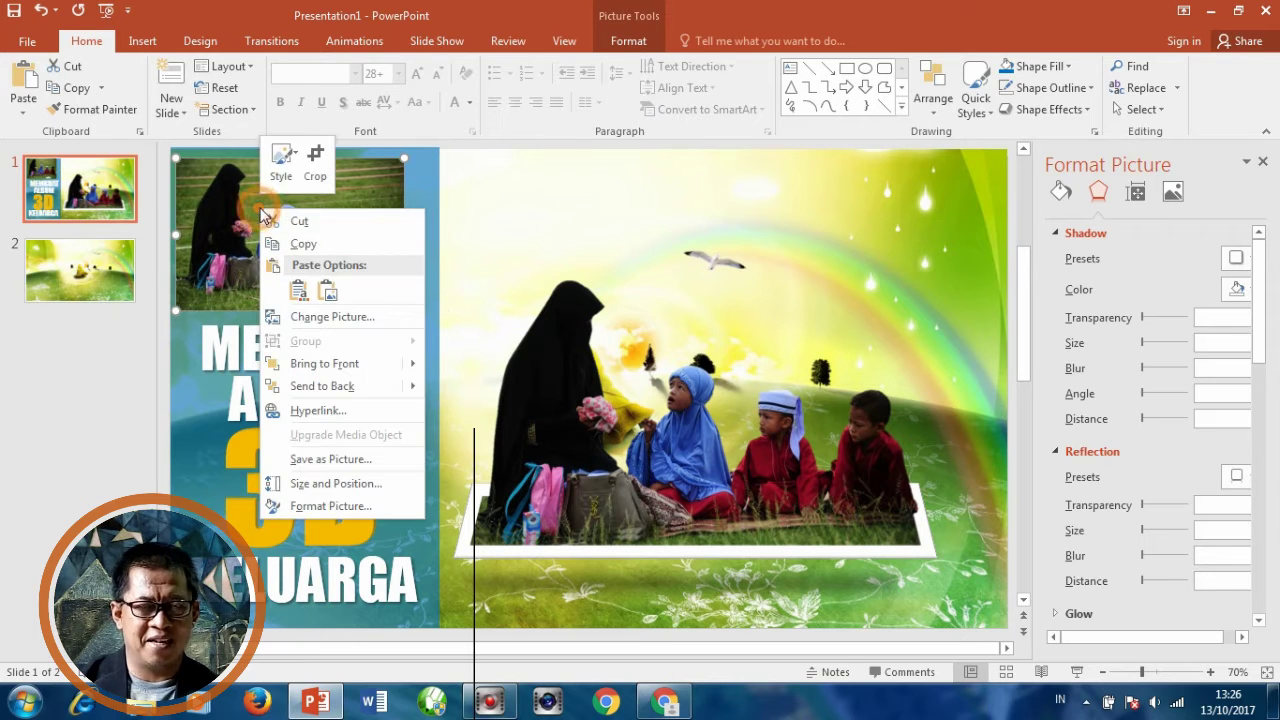
click(310, 245)
click(88, 280)
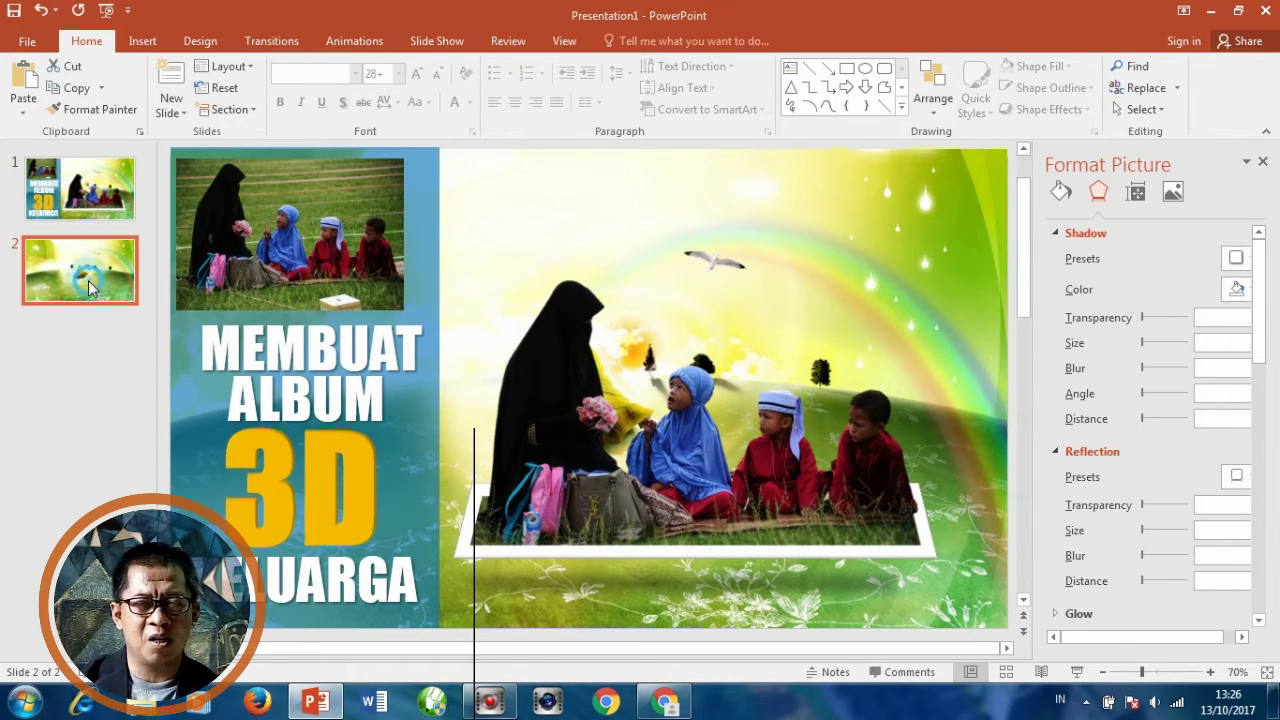
click(22, 85)
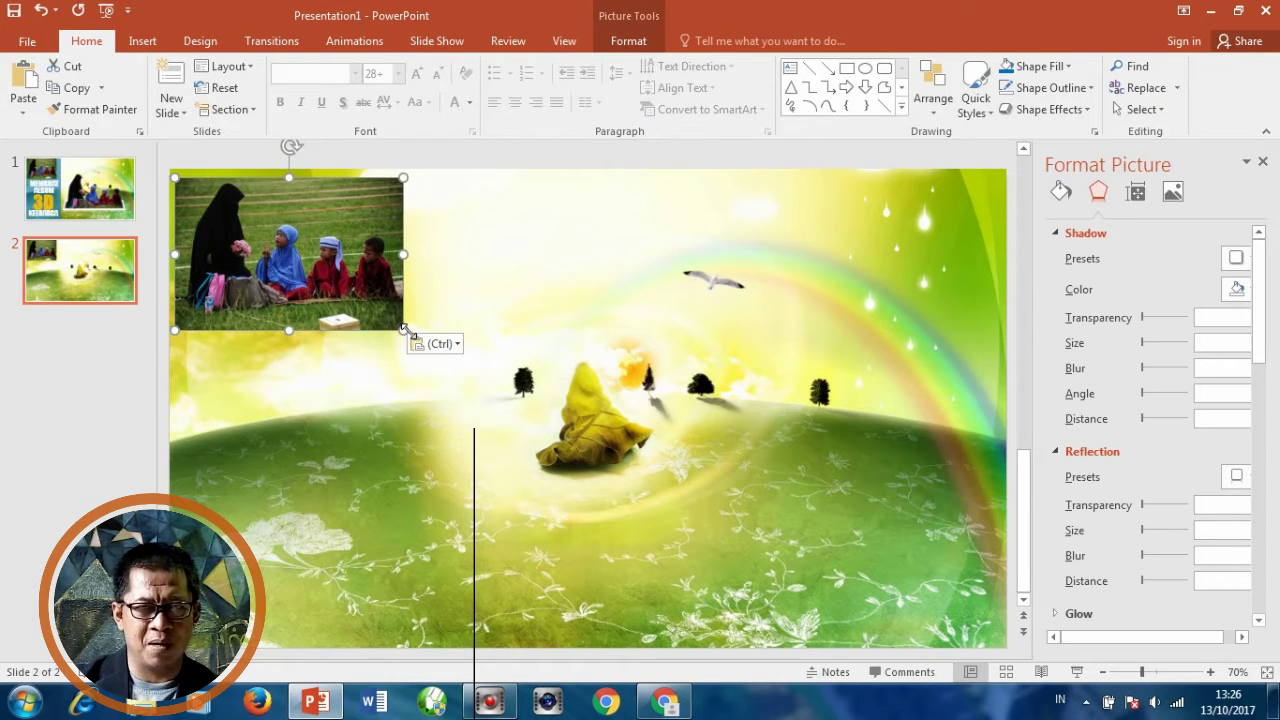
Step: Duplicate the family photo, enlarge it and centre it on slide 2
mouse_move(342, 246)
mouse_down()
mouse_move(362, 245)
mouse_move(336, 262)
mouse_move(714, 268)
mouse_up()
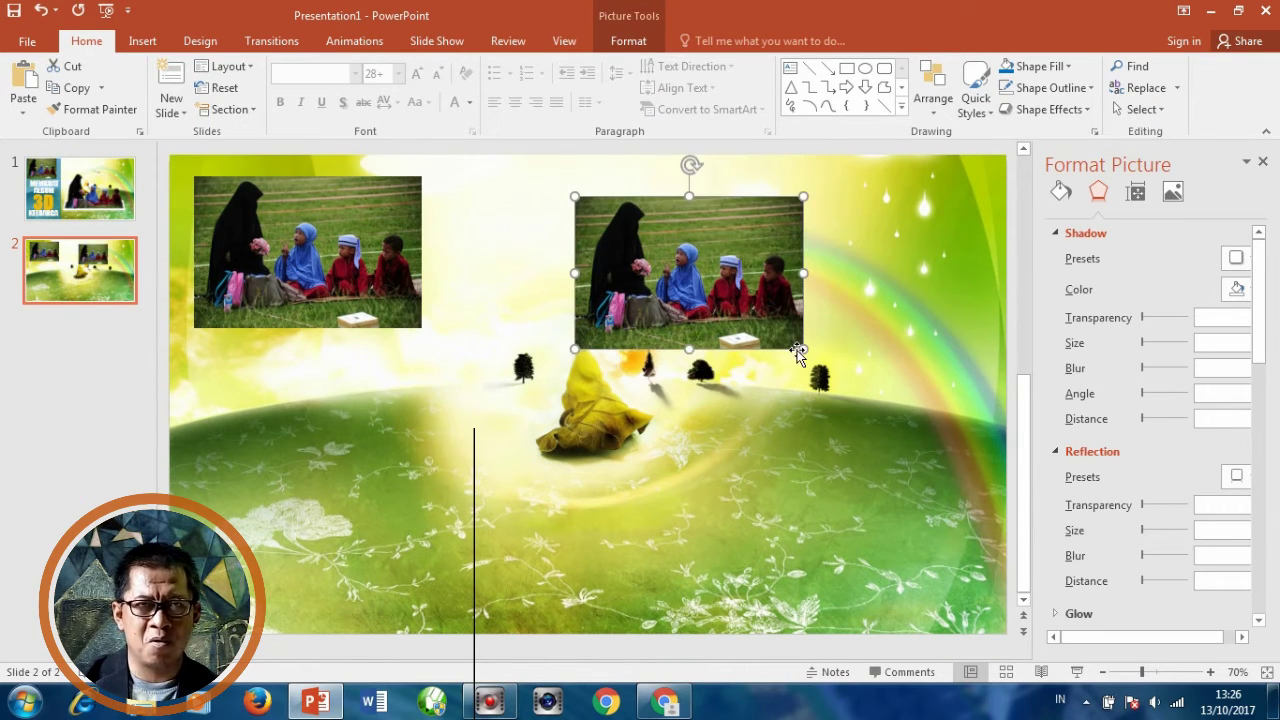
drag(803, 349, 1040, 508)
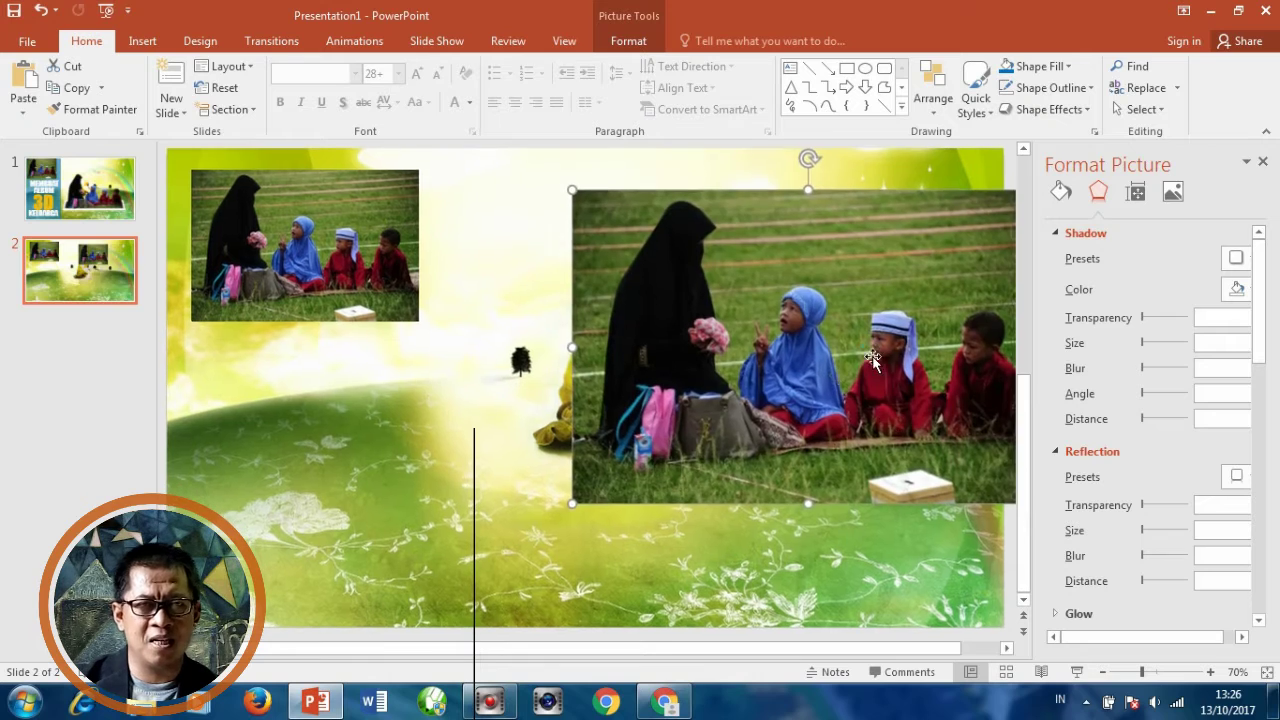
drag(873, 356, 733, 405)
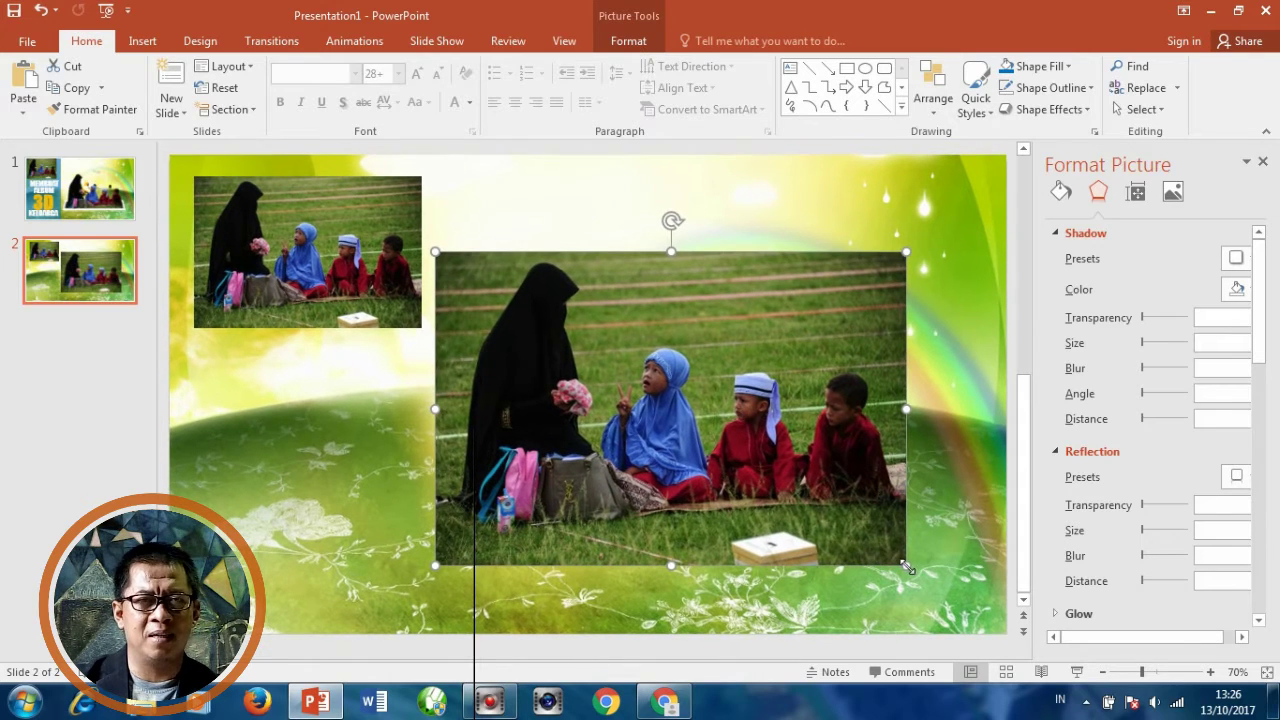
drag(906, 567, 920, 572)
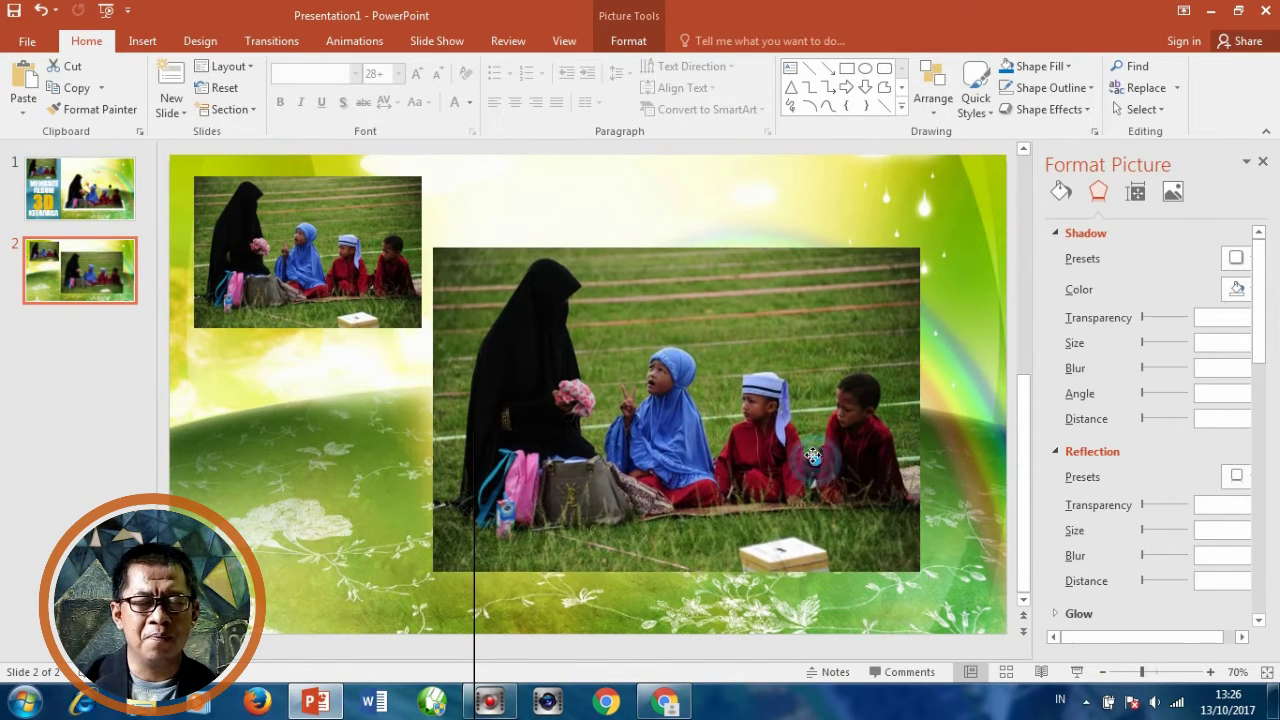
drag(813, 456, 813, 454)
Step: Place another enlarged photo copy to the right, running past the slide edge
drag(612, 371, 833, 368)
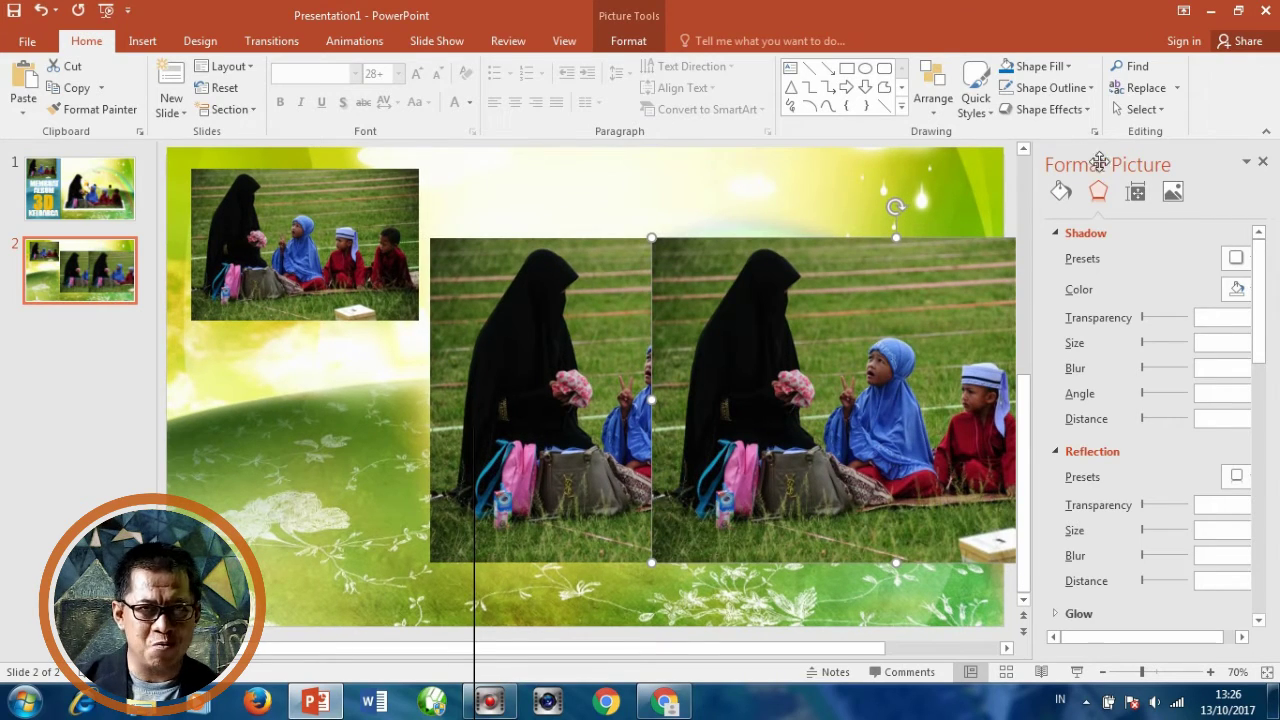
click(1262, 161)
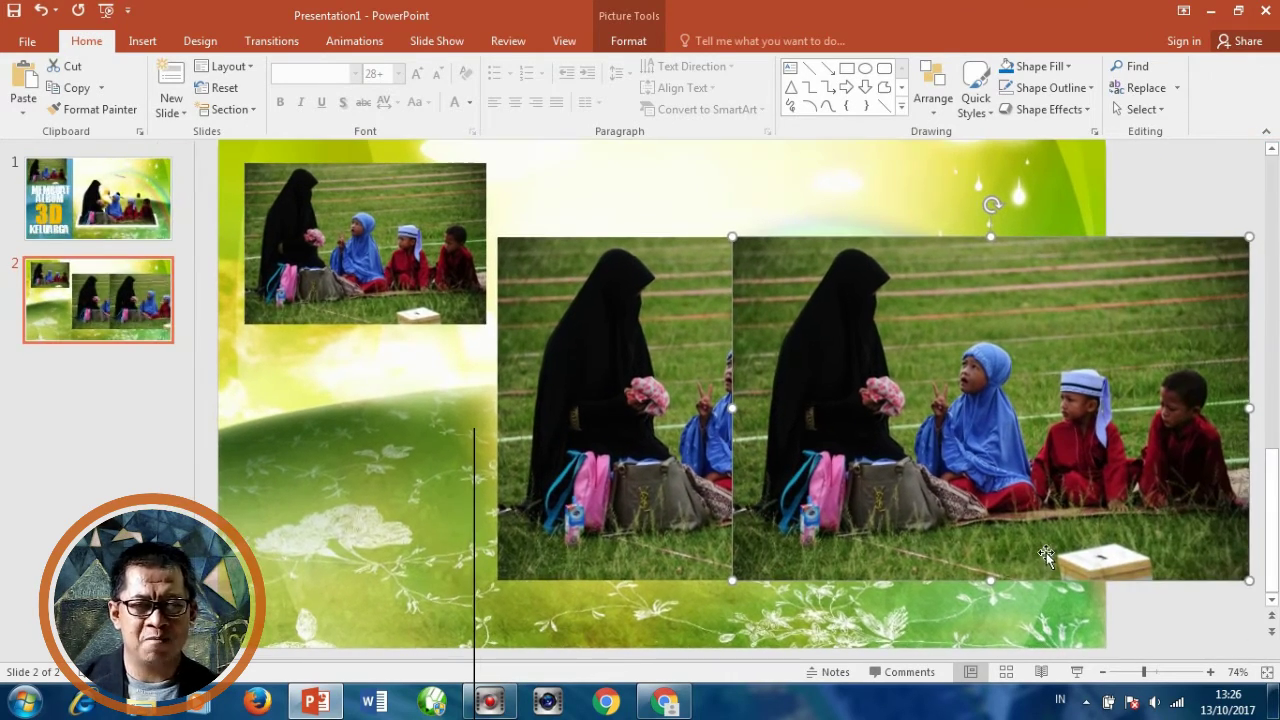
drag(1162, 432, 1174, 420)
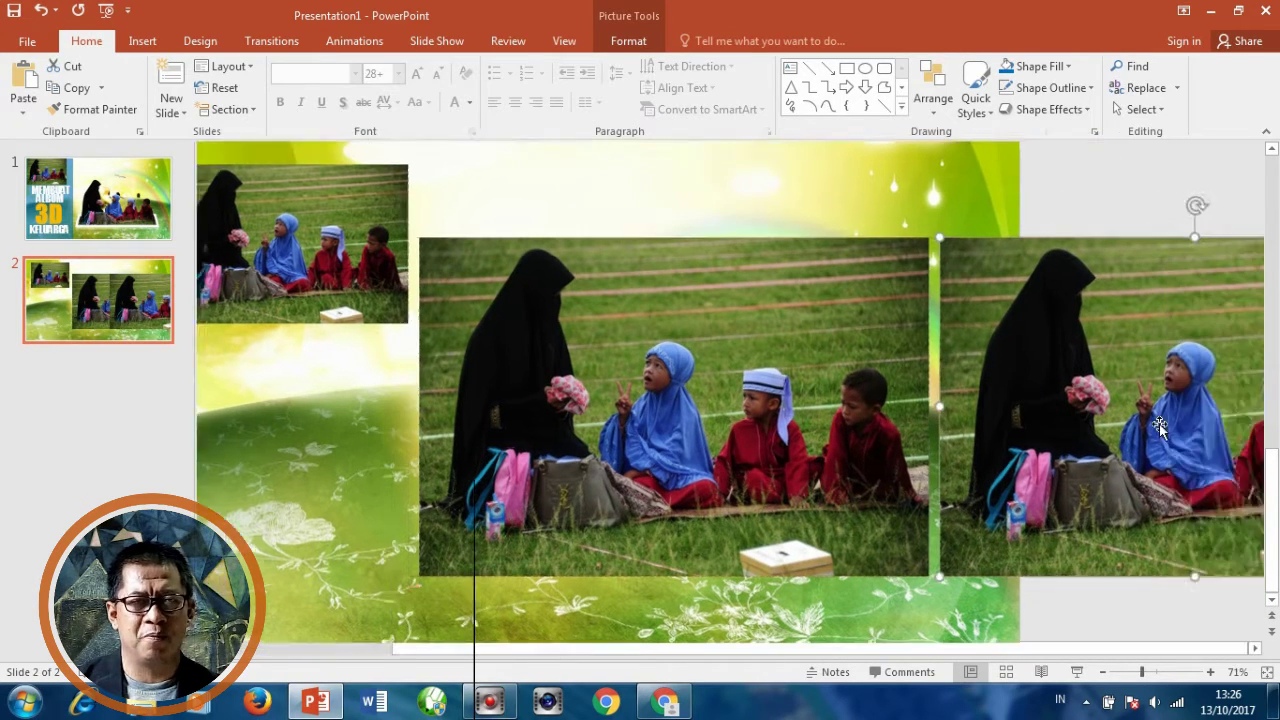
click(587, 362)
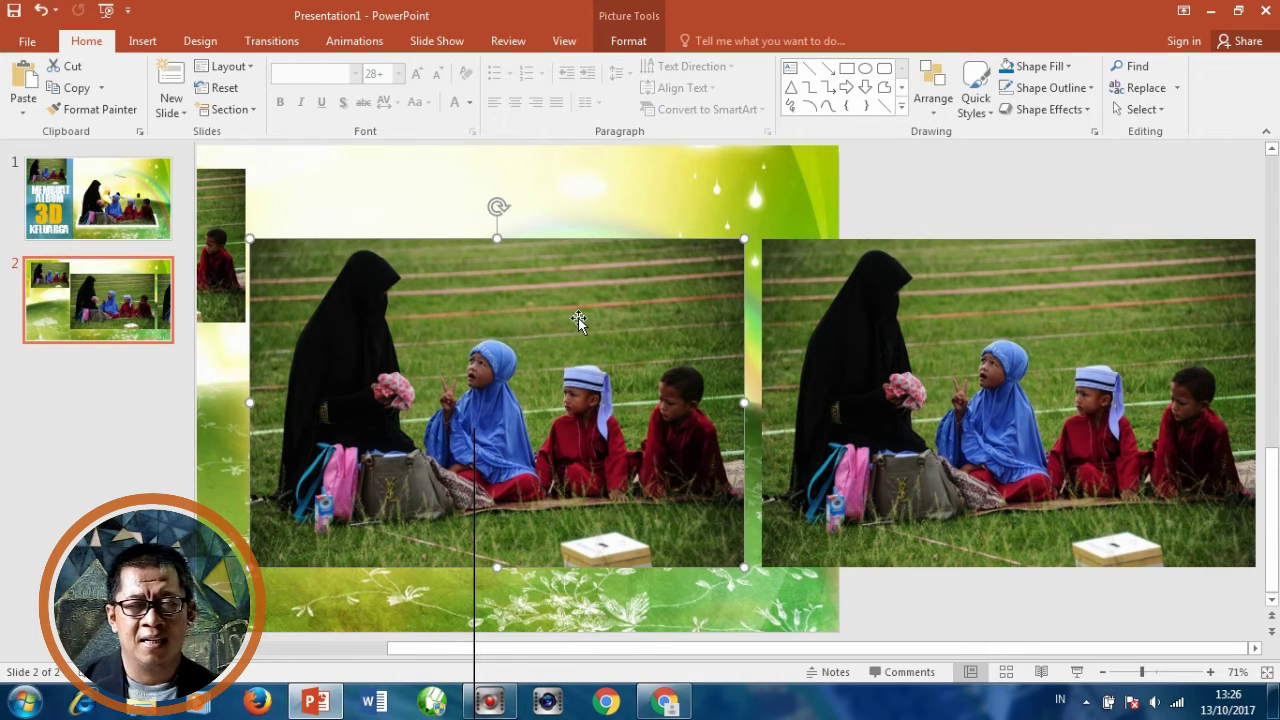
Step: Give the centred photo a white bevelled matte frame style and crop it to a Trapezoid shape
click(629, 45)
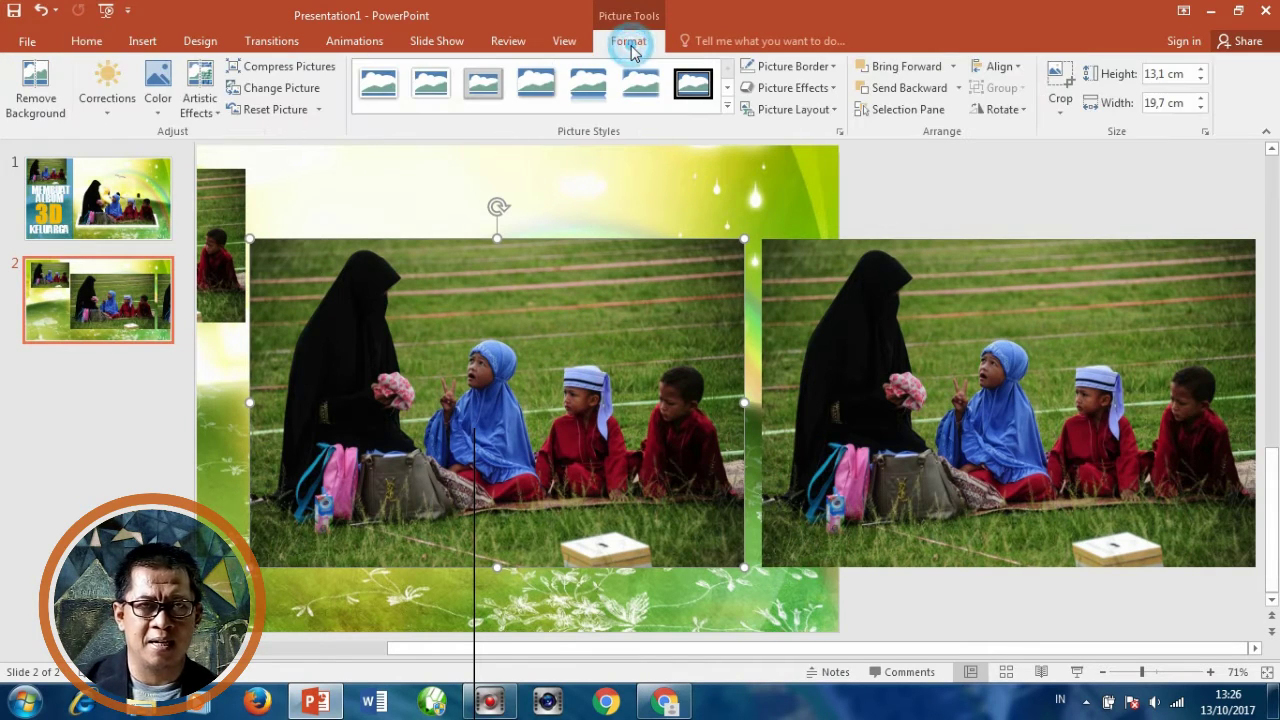
click(431, 95)
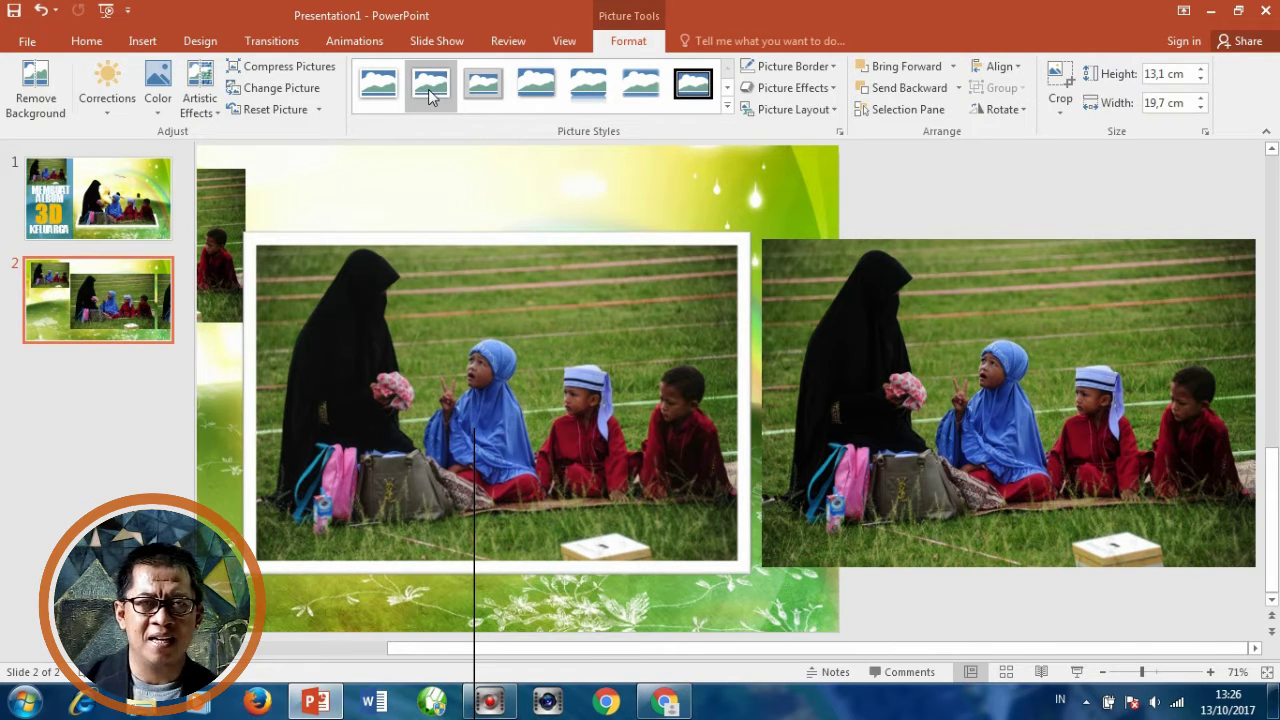
click(1060, 108)
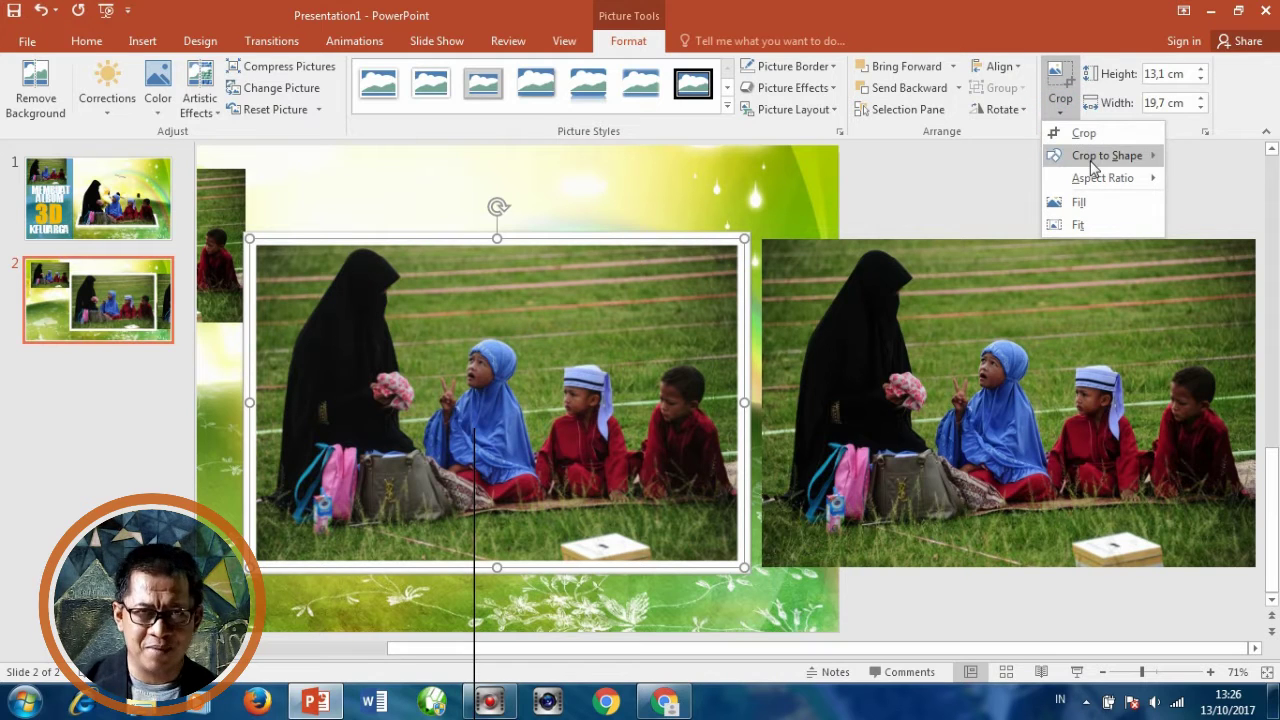
mouse_move(1104, 164)
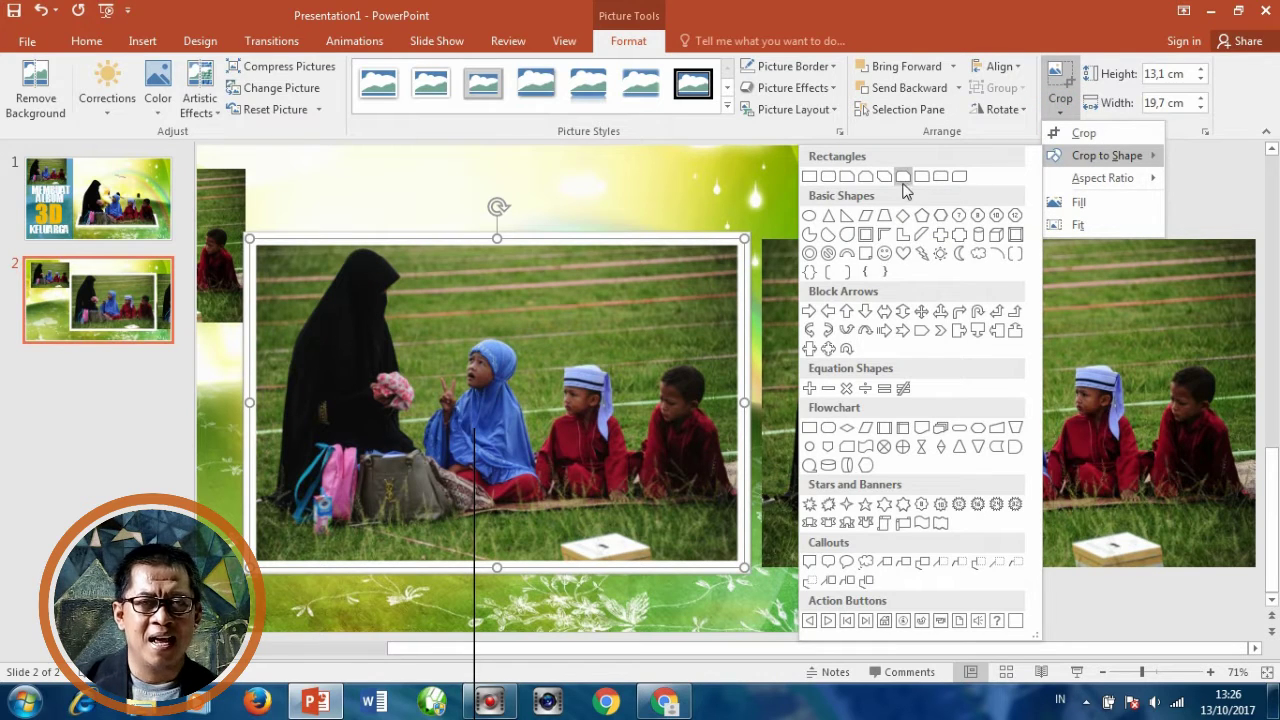
click(885, 215)
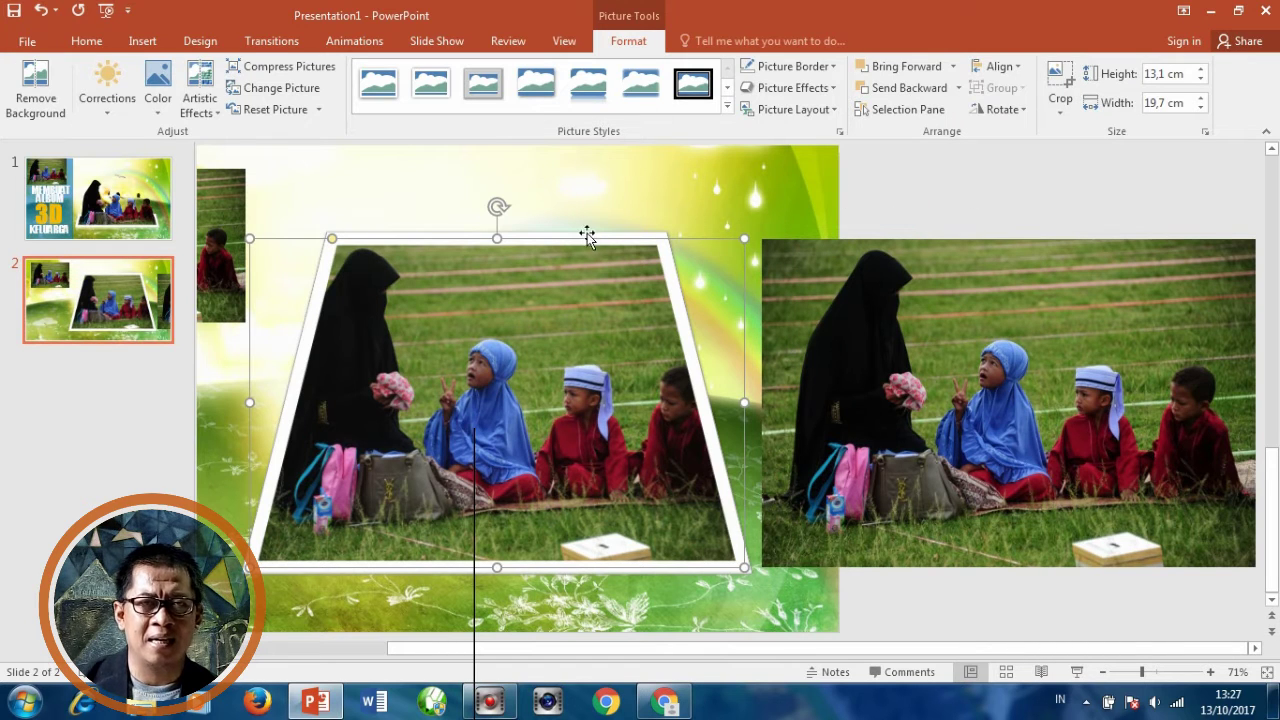
click(1058, 92)
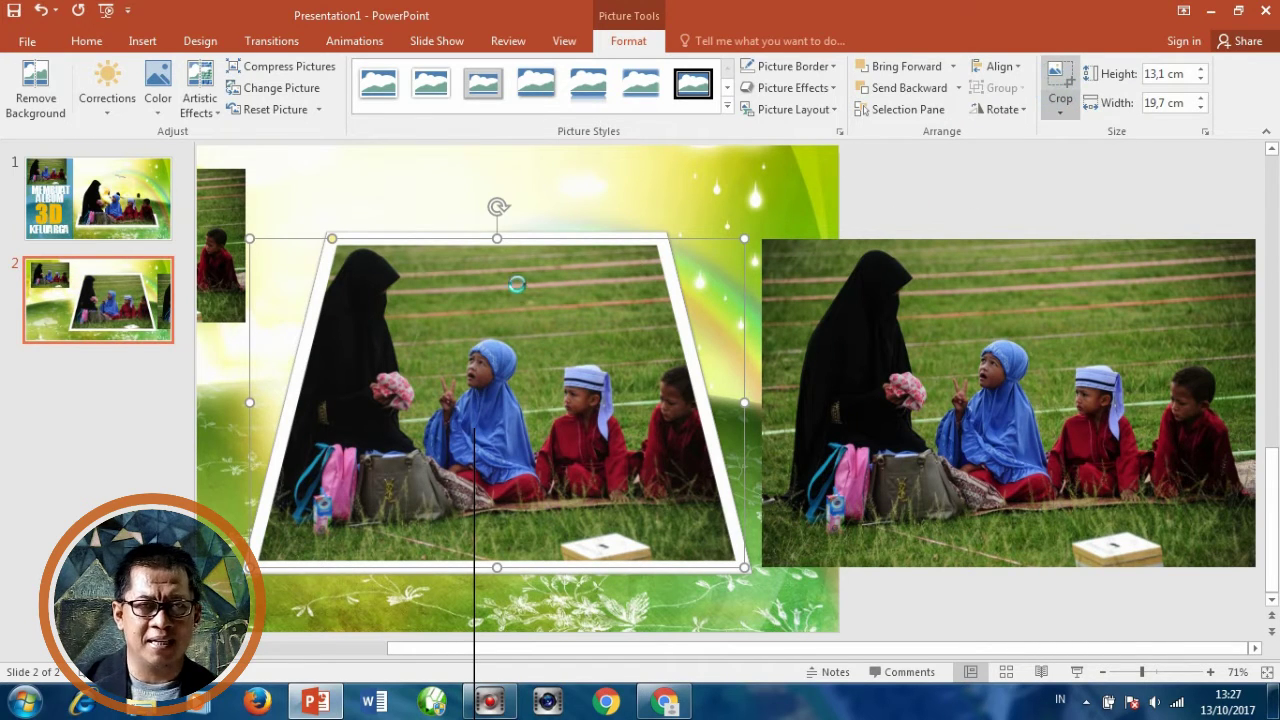
Step: Crop the trapezoid photo from top and bottom down to a thin 3,85 cm strip
mouse_move(496, 238)
mouse_down()
mouse_move(514, 462)
mouse_move(514, 443)
mouse_up()
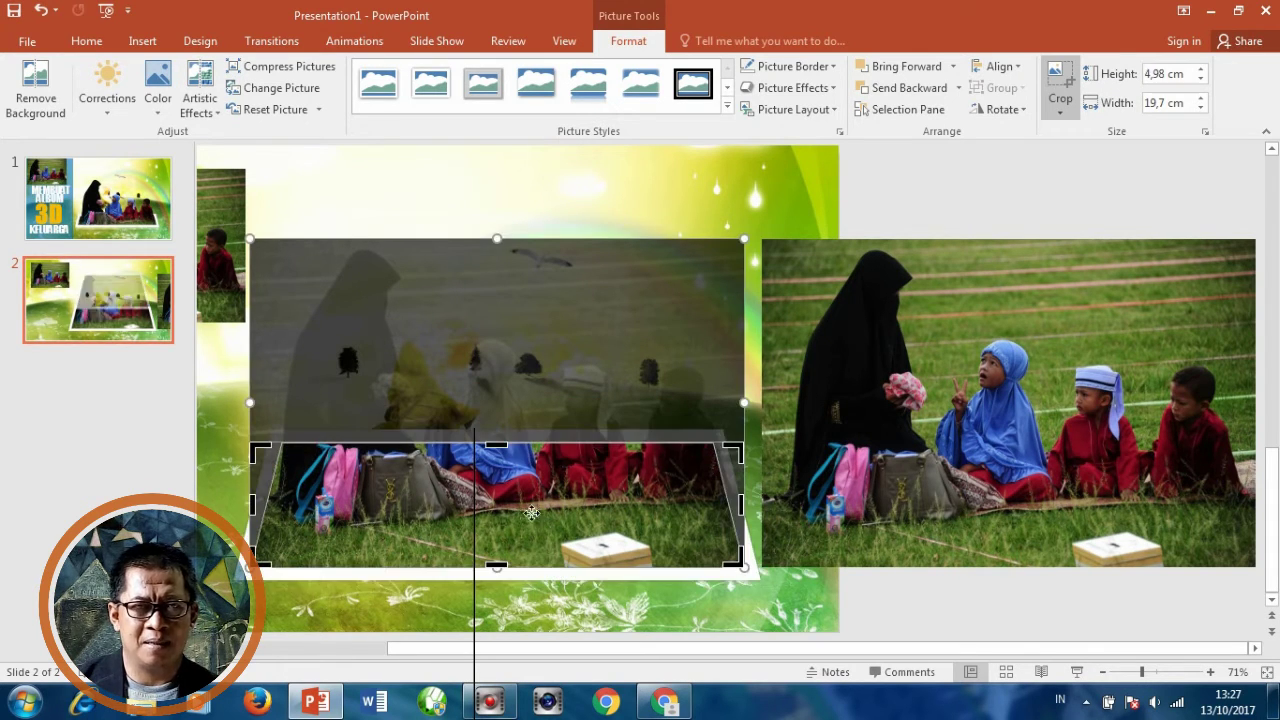
drag(497, 566, 512, 530)
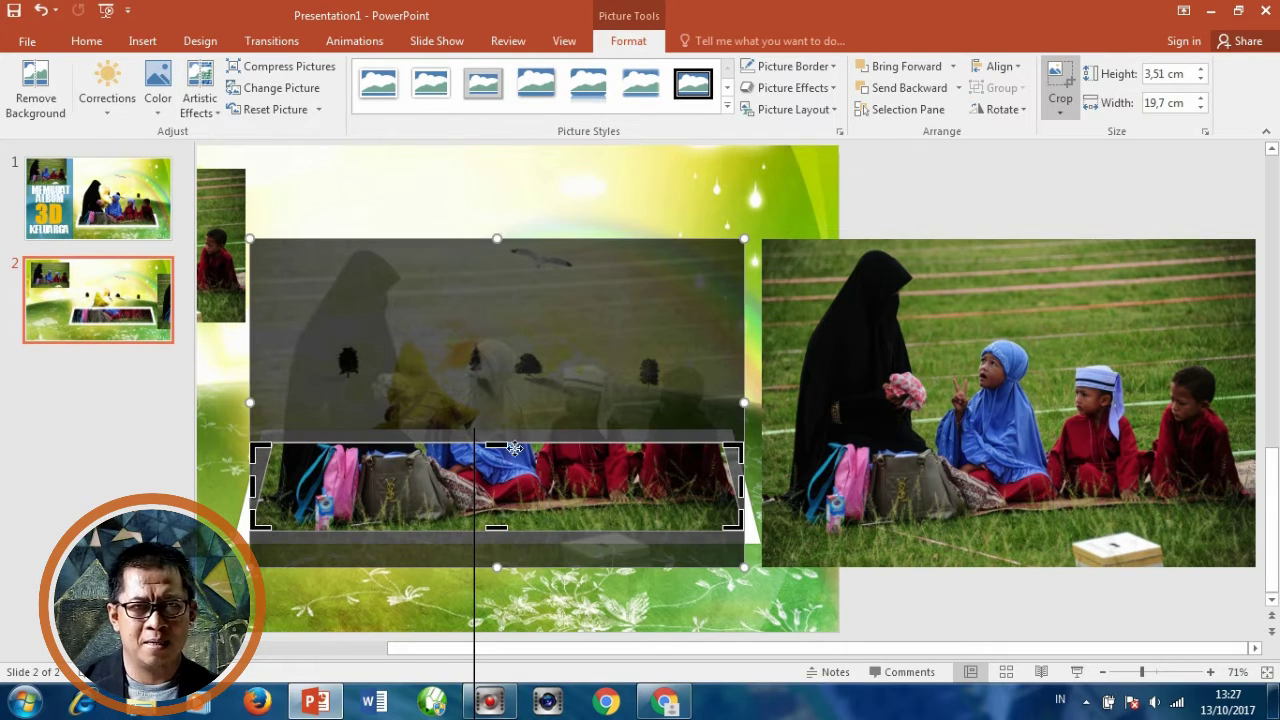
drag(497, 441, 497, 434)
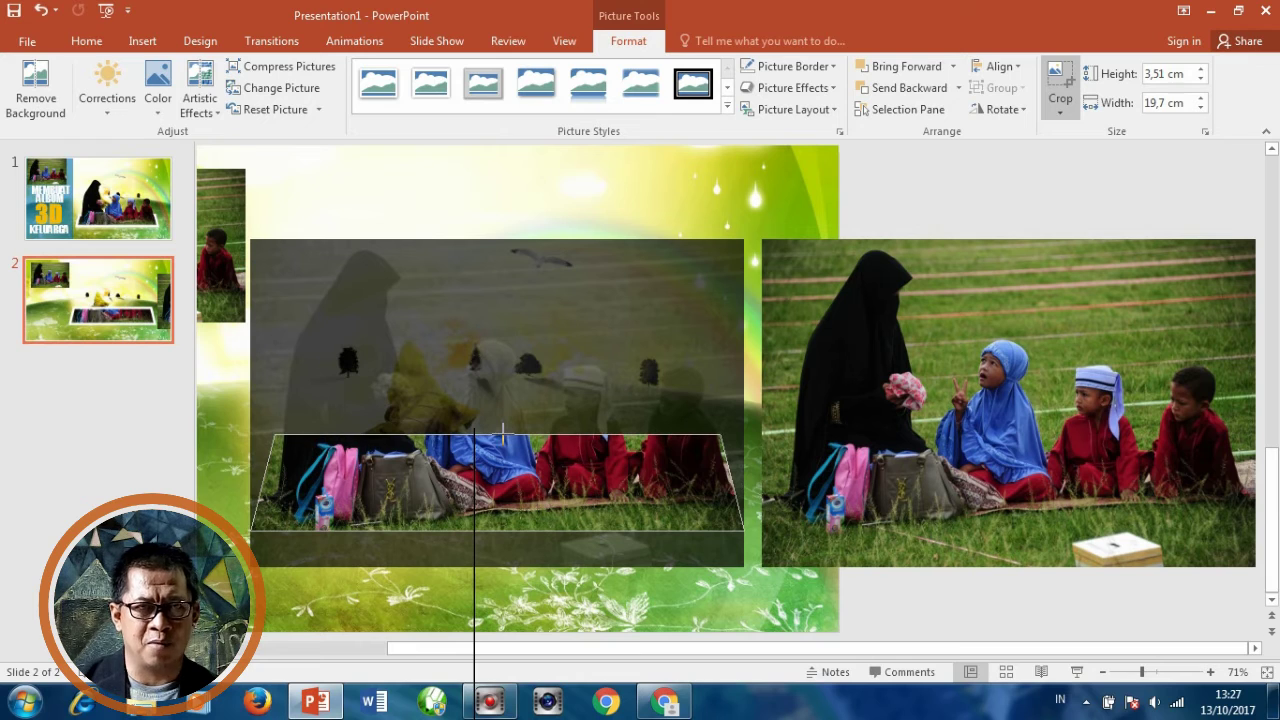
click(1052, 116)
click(1086, 133)
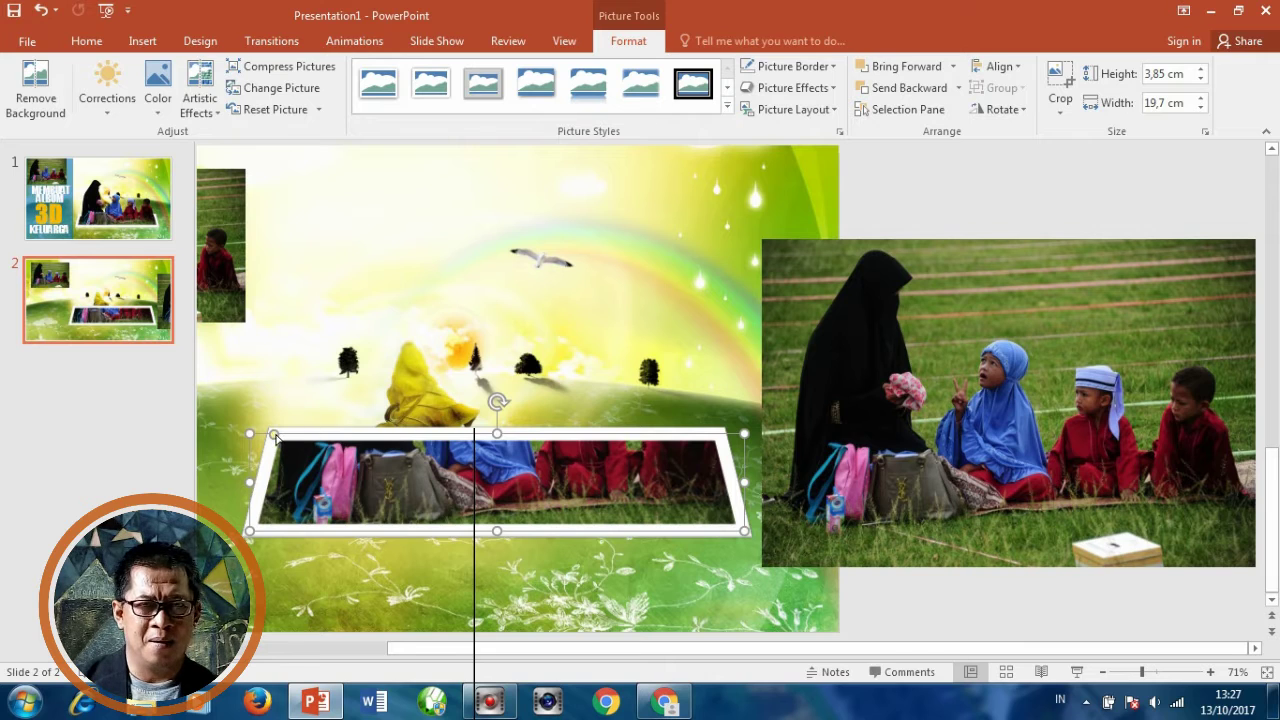
Step: Move the other large family photo up and left so it sits above the frame strip
click(274, 436)
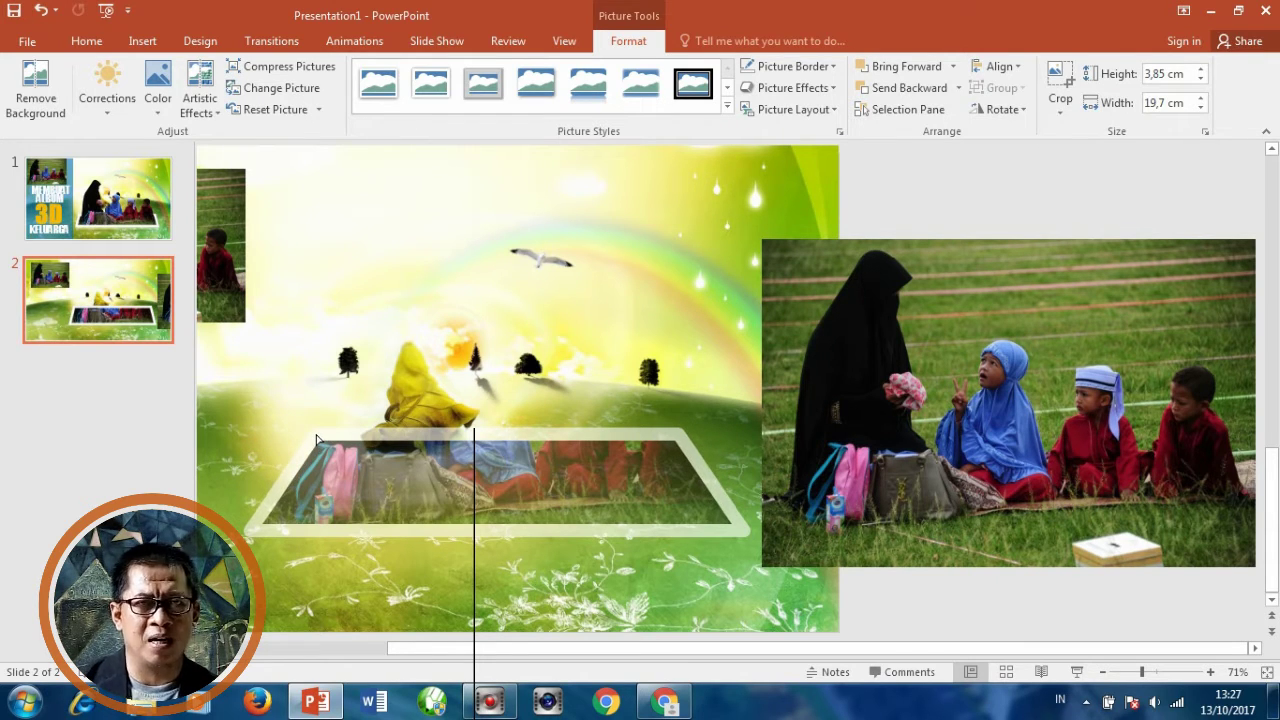
click(318, 442)
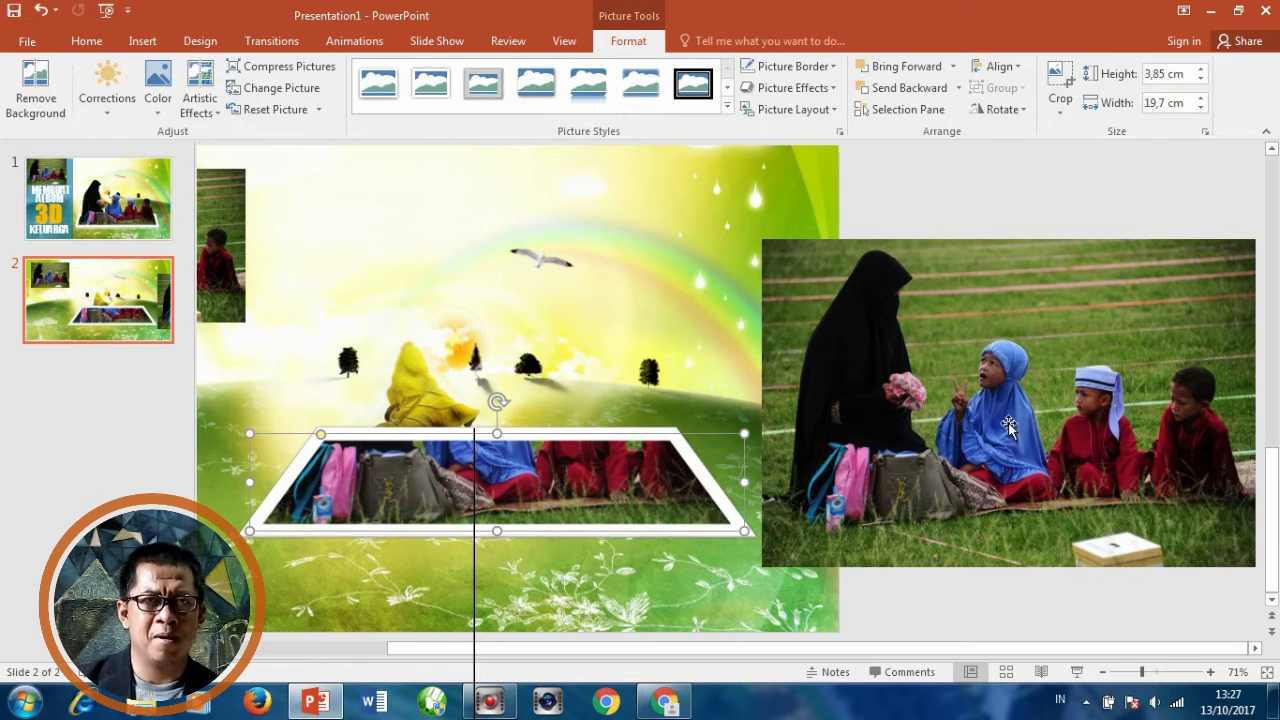
click(1060, 85)
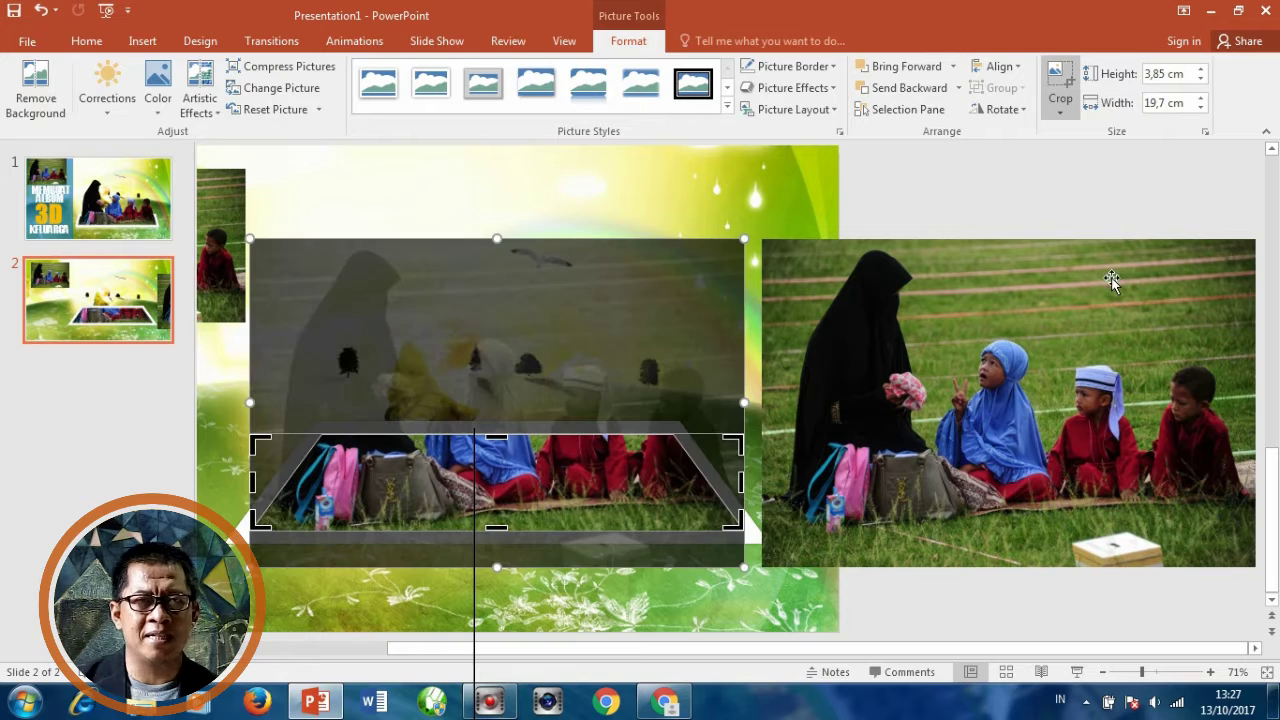
click(1058, 90)
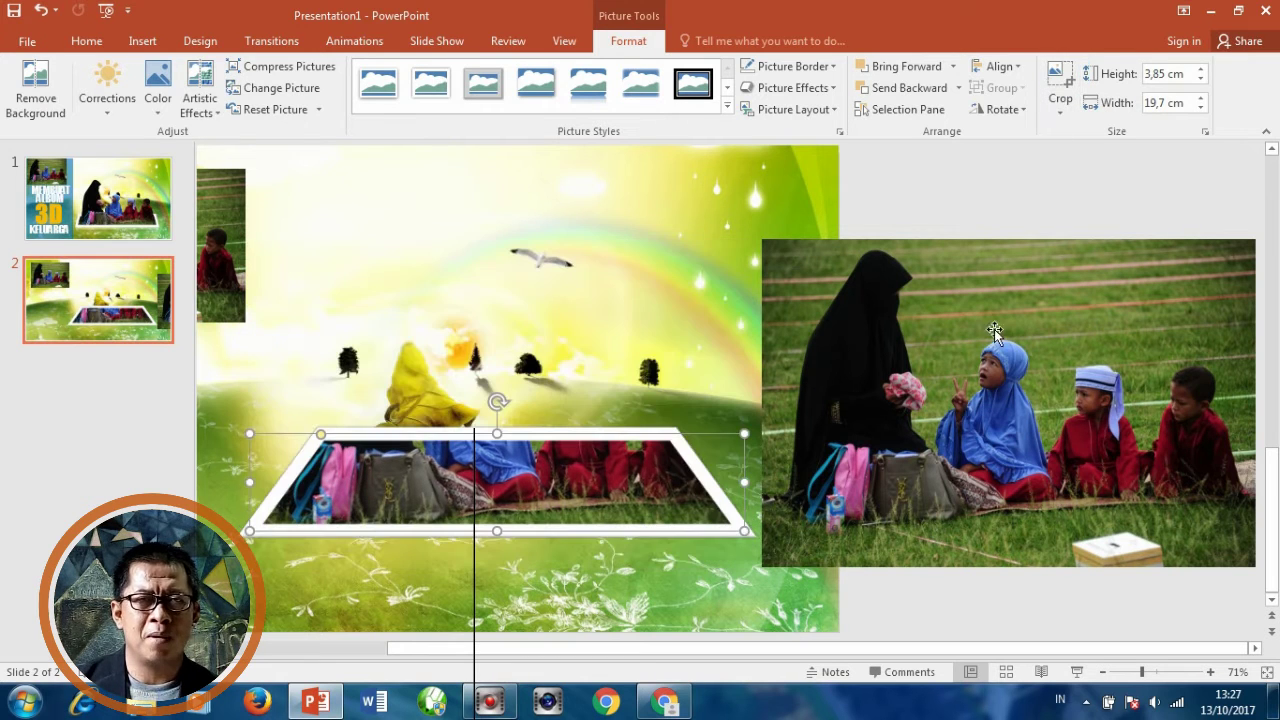
drag(1027, 323, 608, 265)
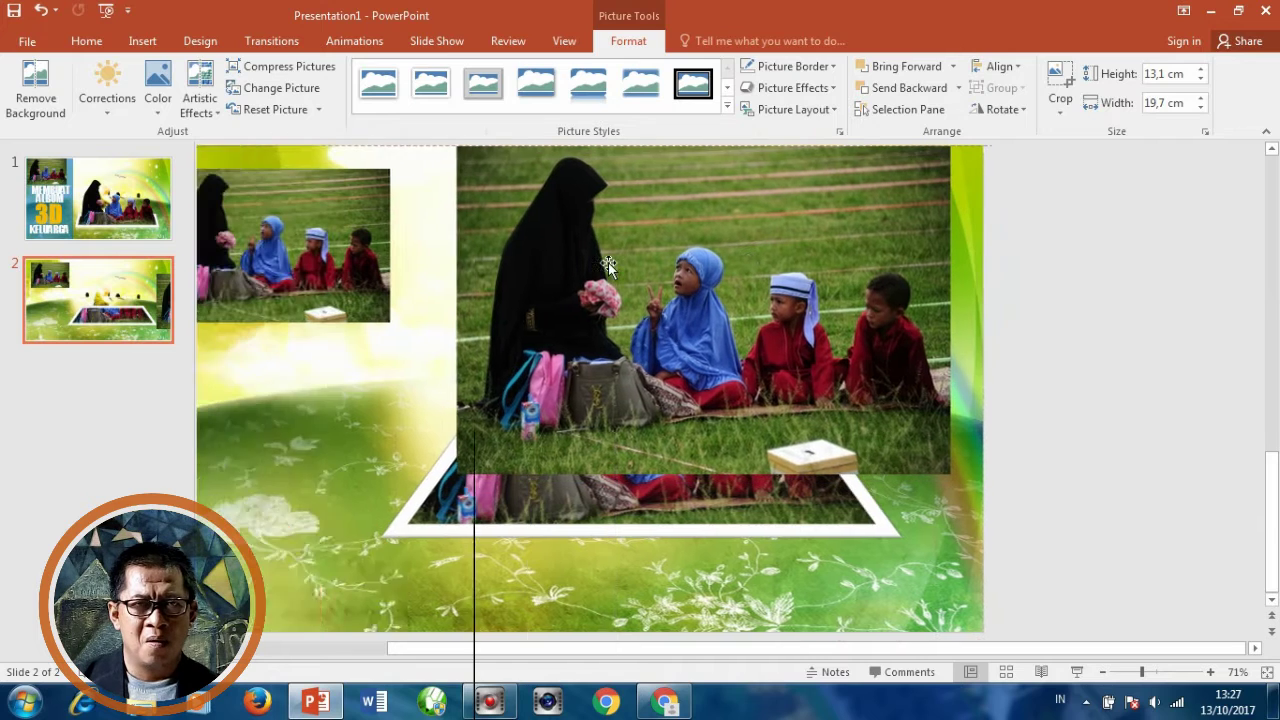
Step: Start Remove Background on the large photo and widen the keep area around the woman and four children
scroll(919, 344, down, 1)
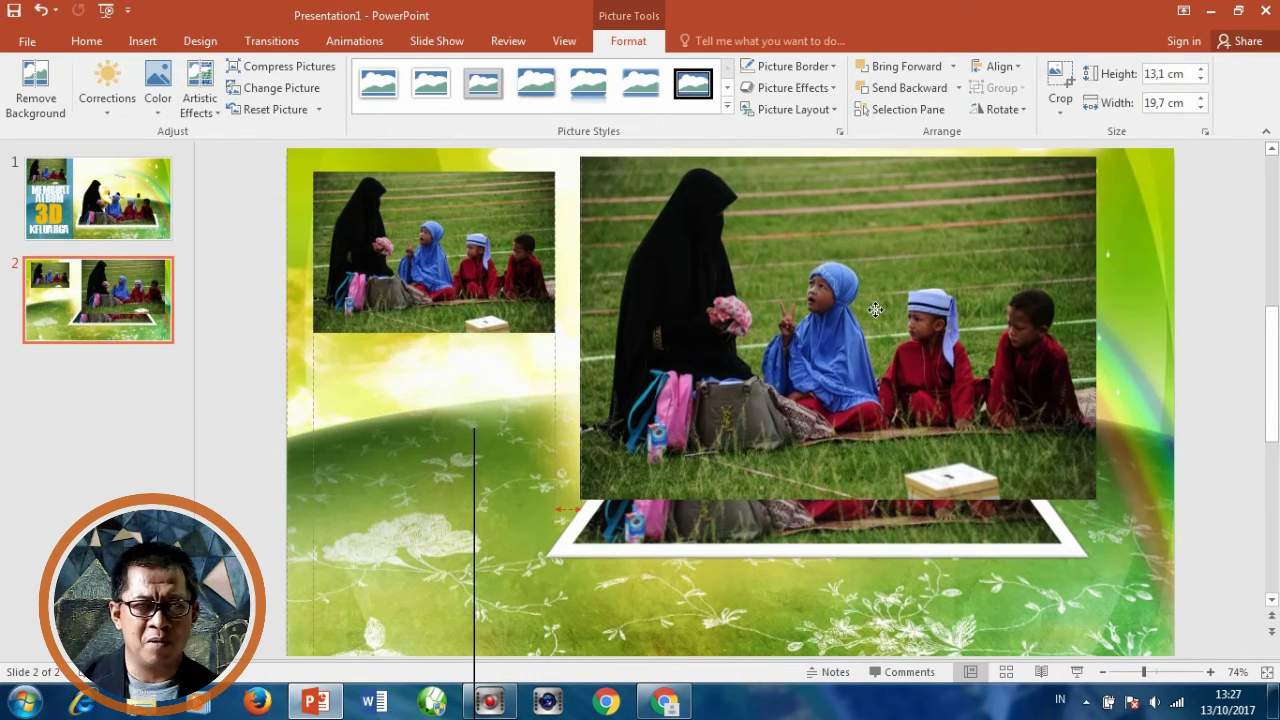
click(47, 96)
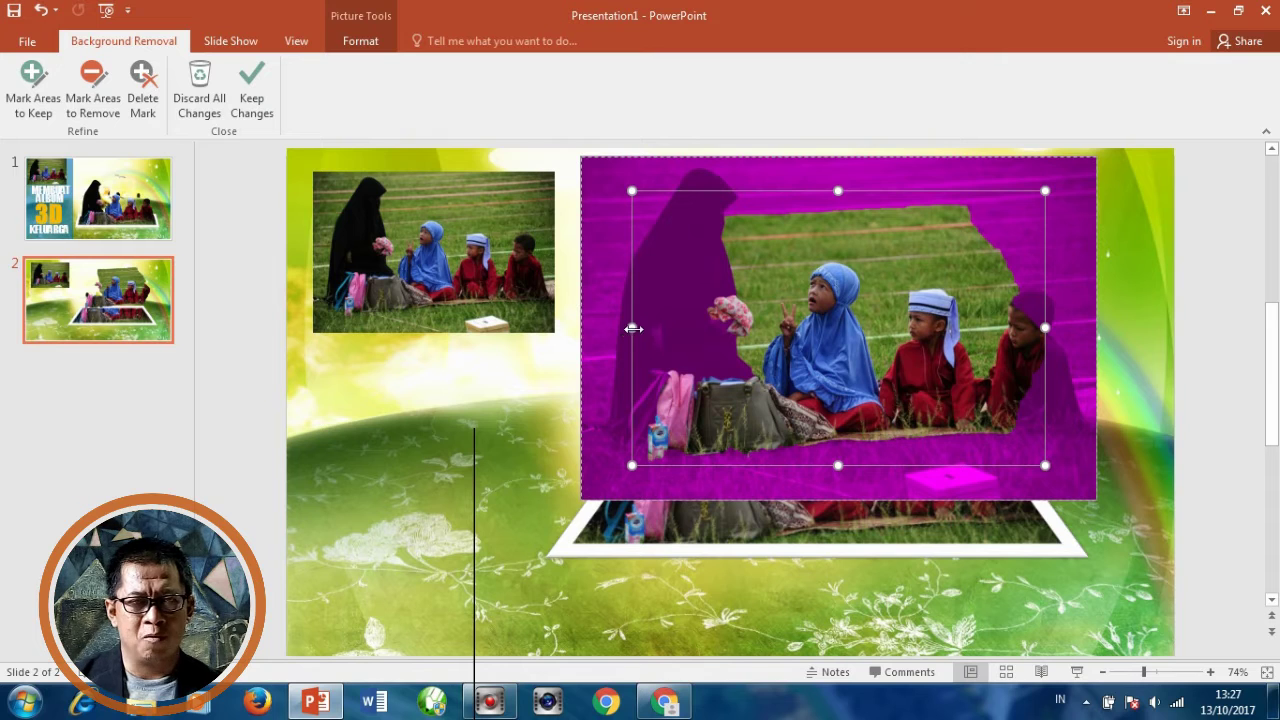
drag(633, 328, 582, 329)
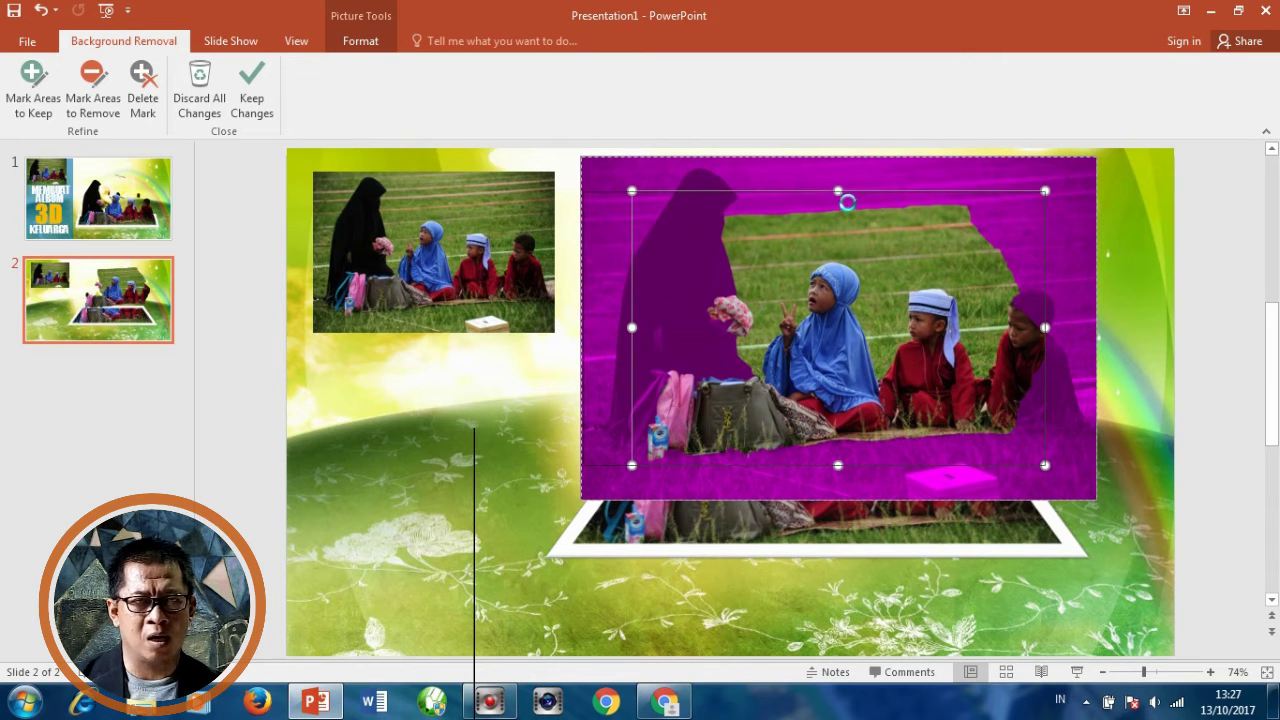
mouse_move(838, 191)
mouse_down()
mouse_move(840, 169)
mouse_move(837, 181)
mouse_up()
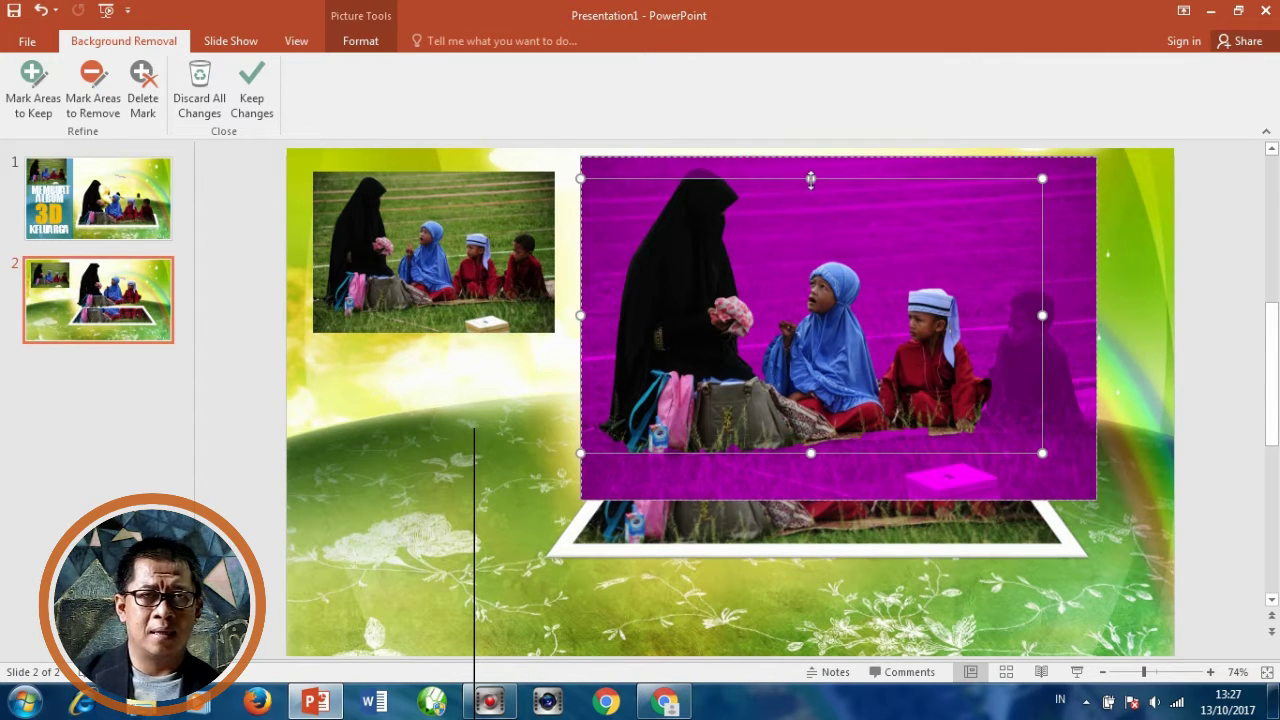
drag(814, 190, 811, 178)
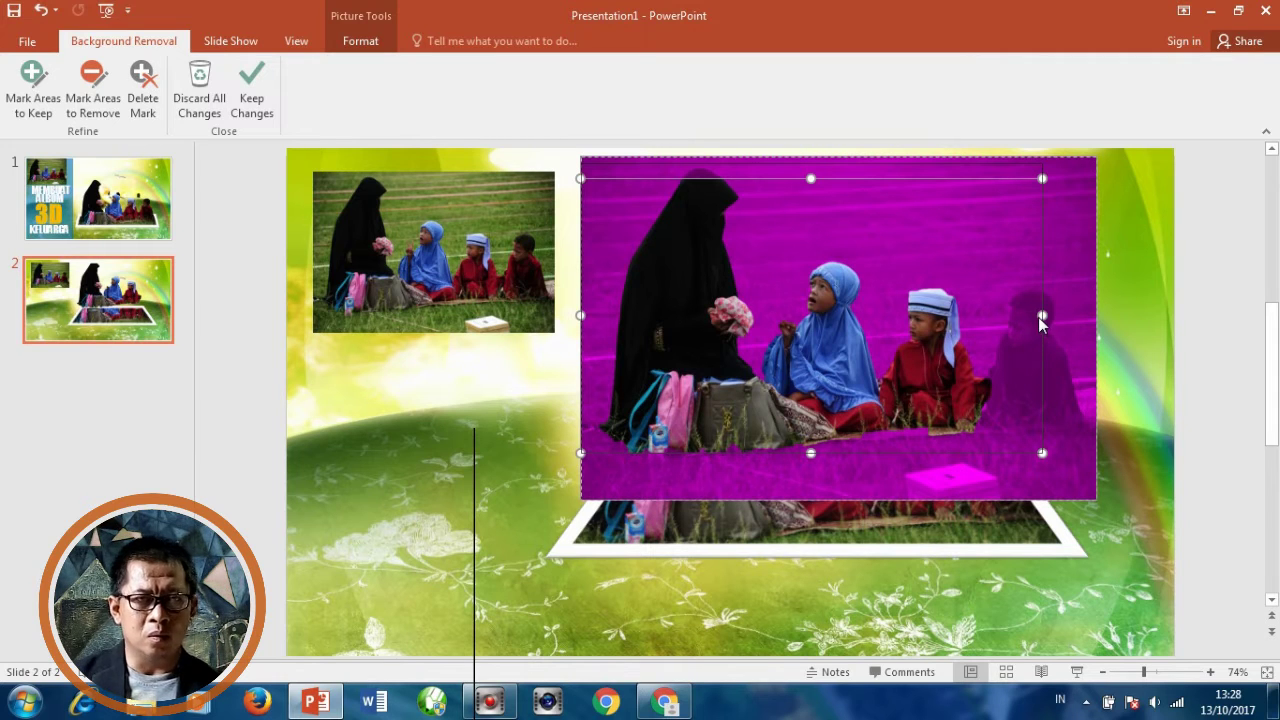
mouse_move(1040, 308)
mouse_down()
mouse_move(1095, 312)
mouse_move(1096, 337)
mouse_up()
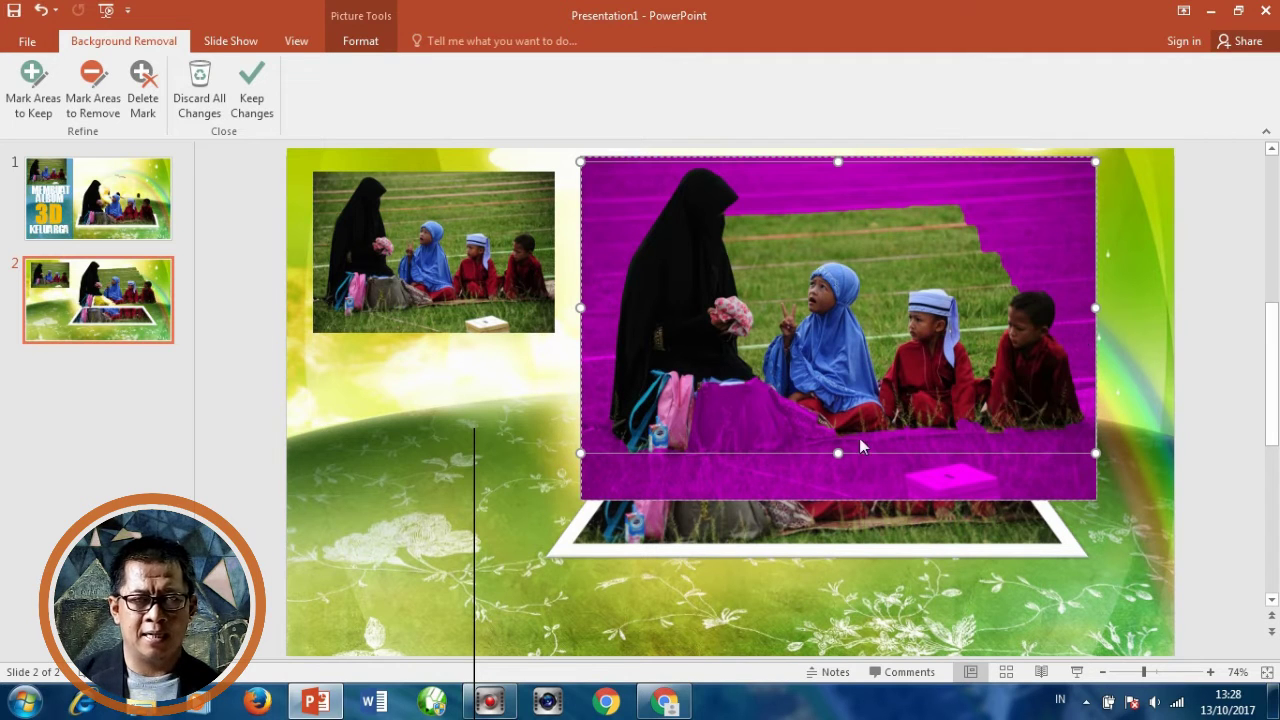
drag(839, 453, 859, 470)
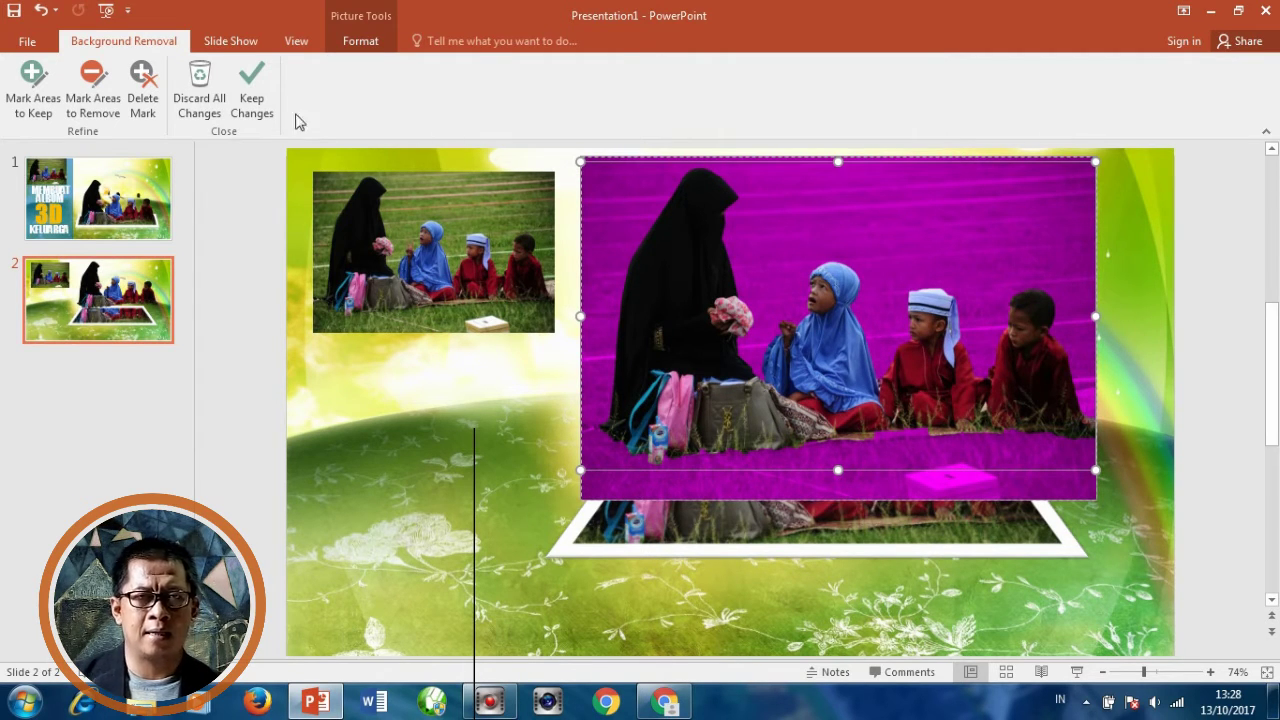
Step: Keep the background removal, settle the cut-out family onto the white trapezoid frame, and zoom in
click(252, 76)
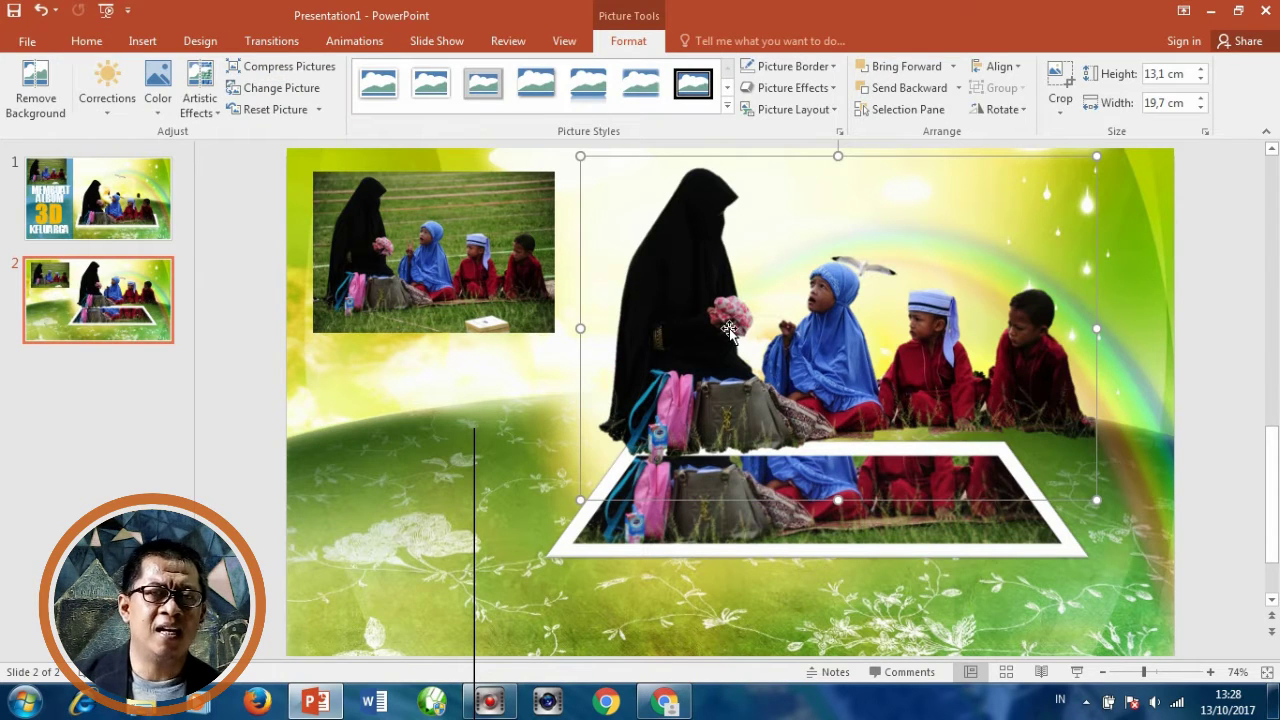
drag(720, 317, 698, 401)
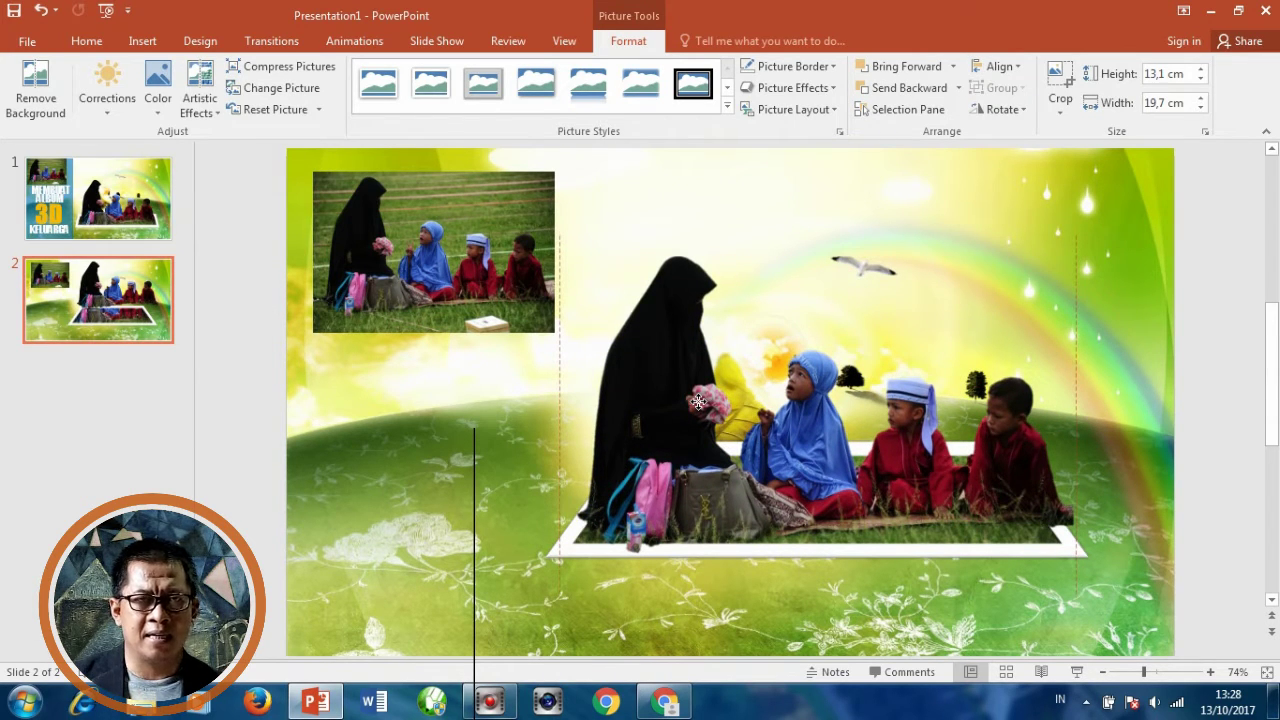
drag(698, 402, 700, 397)
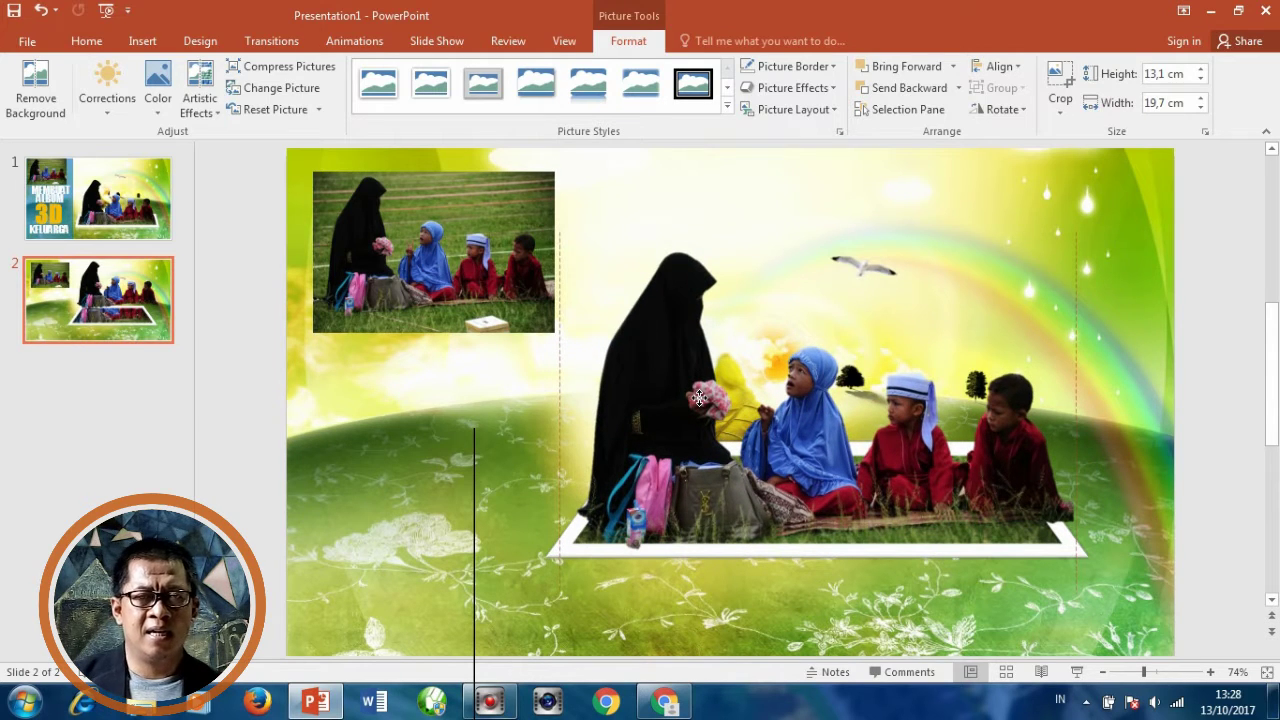
drag(699, 398, 704, 407)
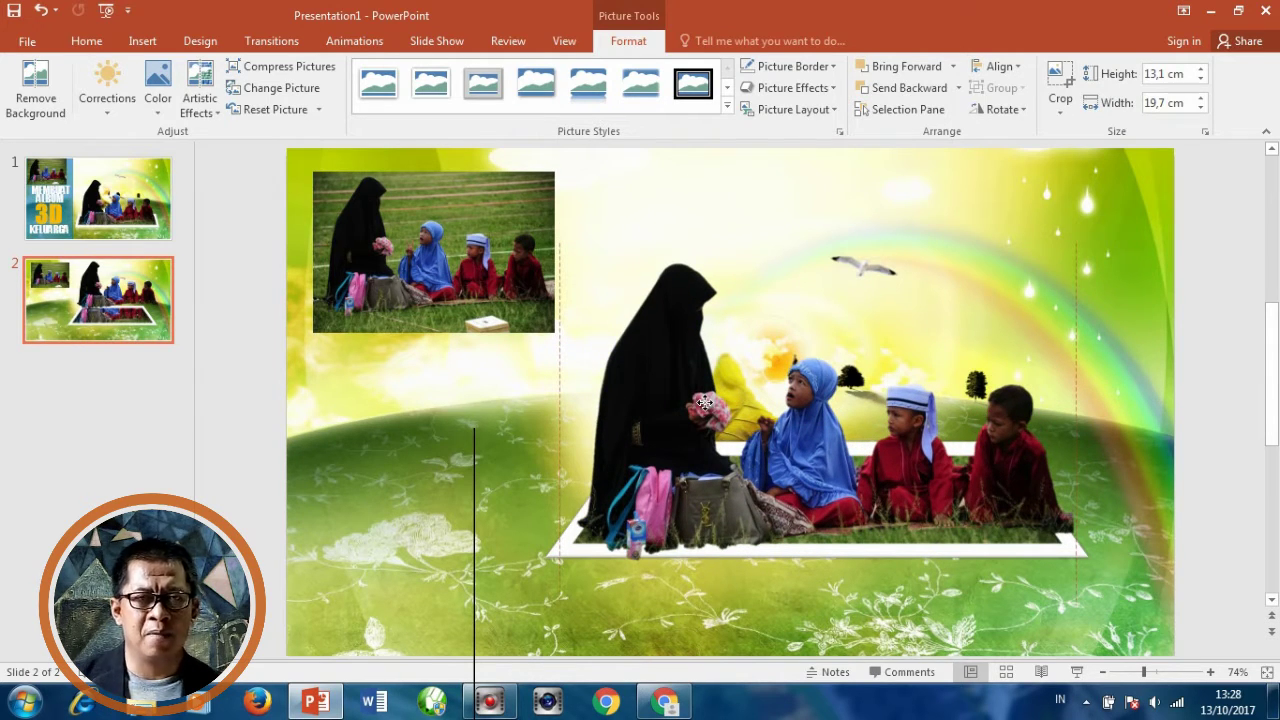
drag(704, 403, 694, 403)
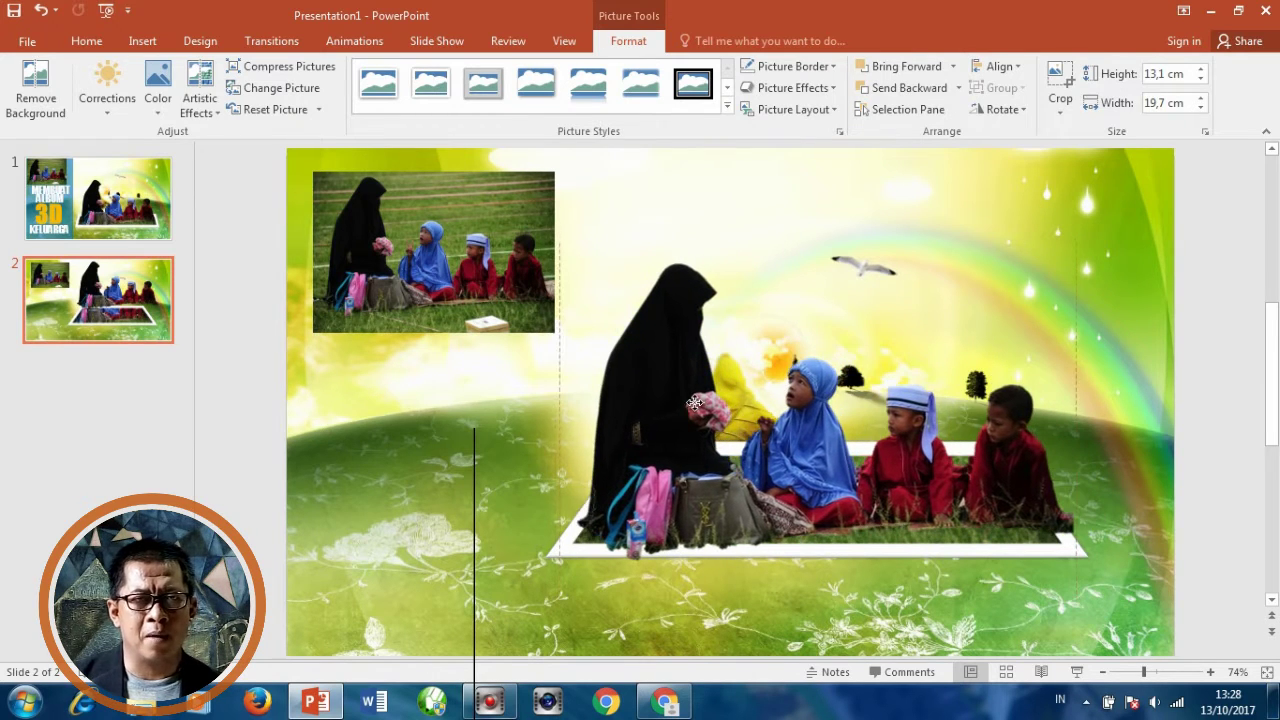
drag(694, 403, 700, 397)
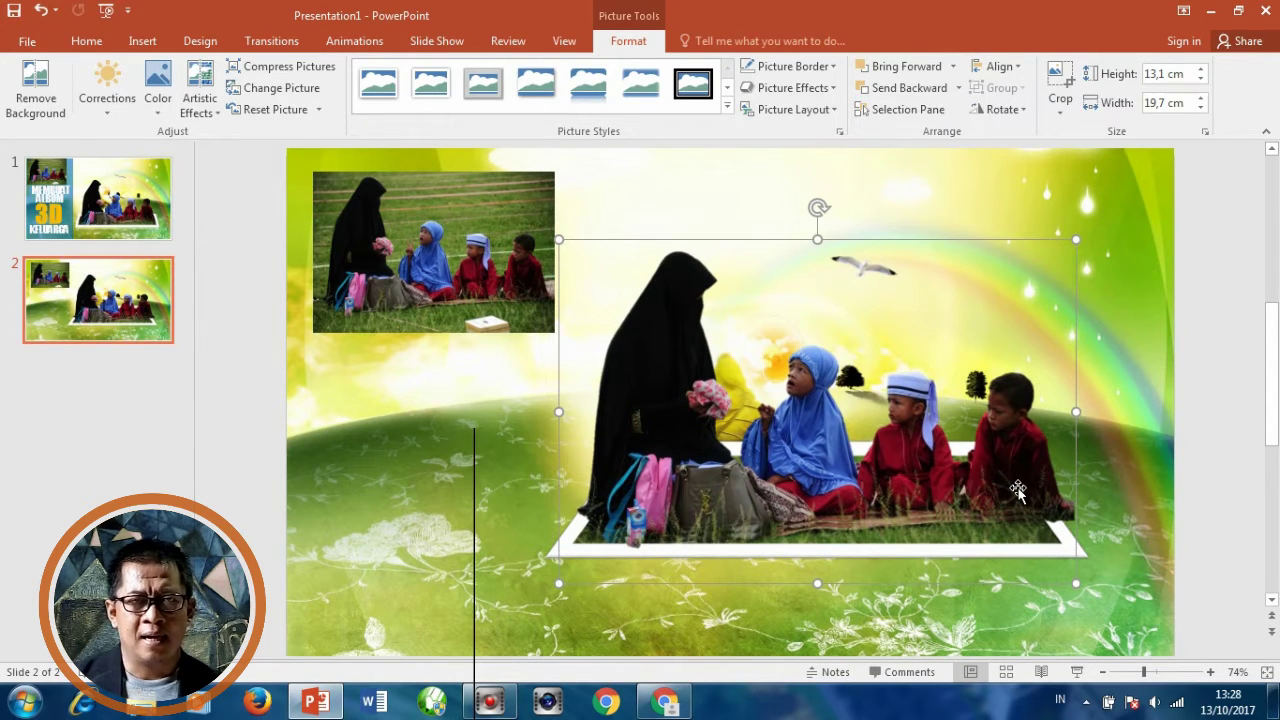
key(ctrl+Down)
key(ctrl+Down)
key(ctrl+Down)
key(ctrl+Down)
key(ctrl+Down)
key(ctrl+Down)
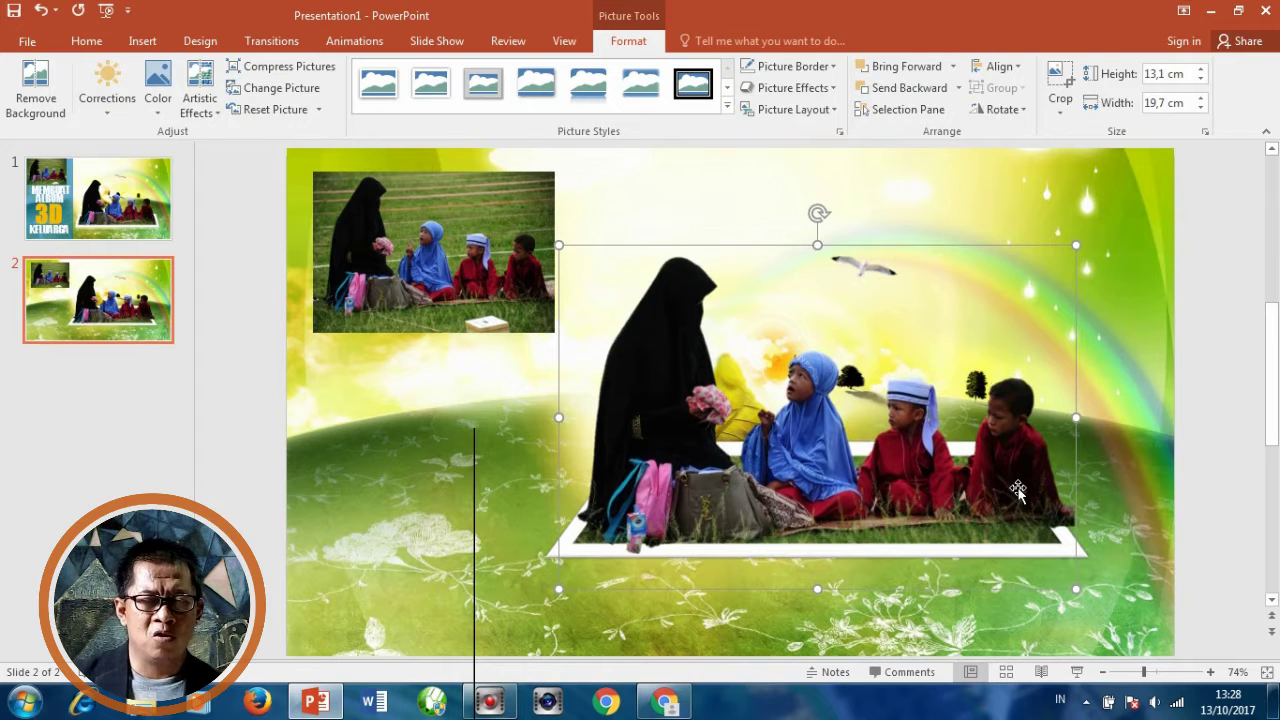
key(ctrl+Left)
key(ctrl+Left)
key(ctrl+Left)
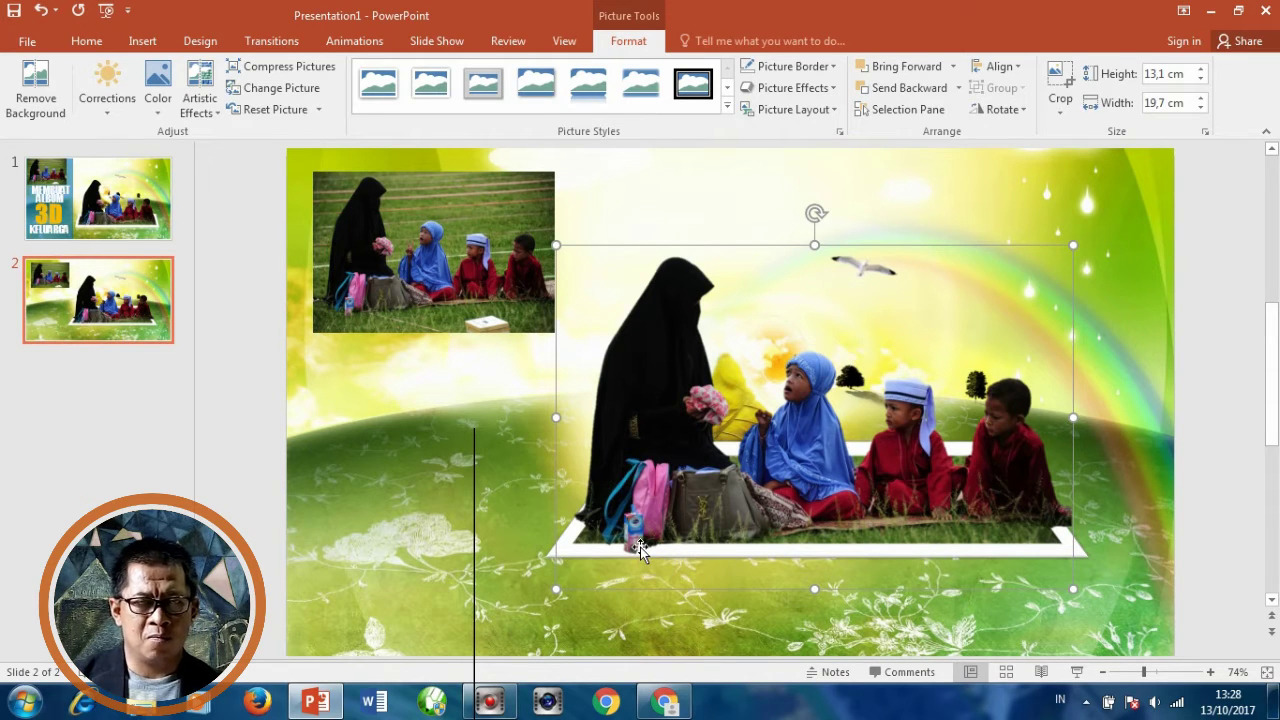
click(1145, 676)
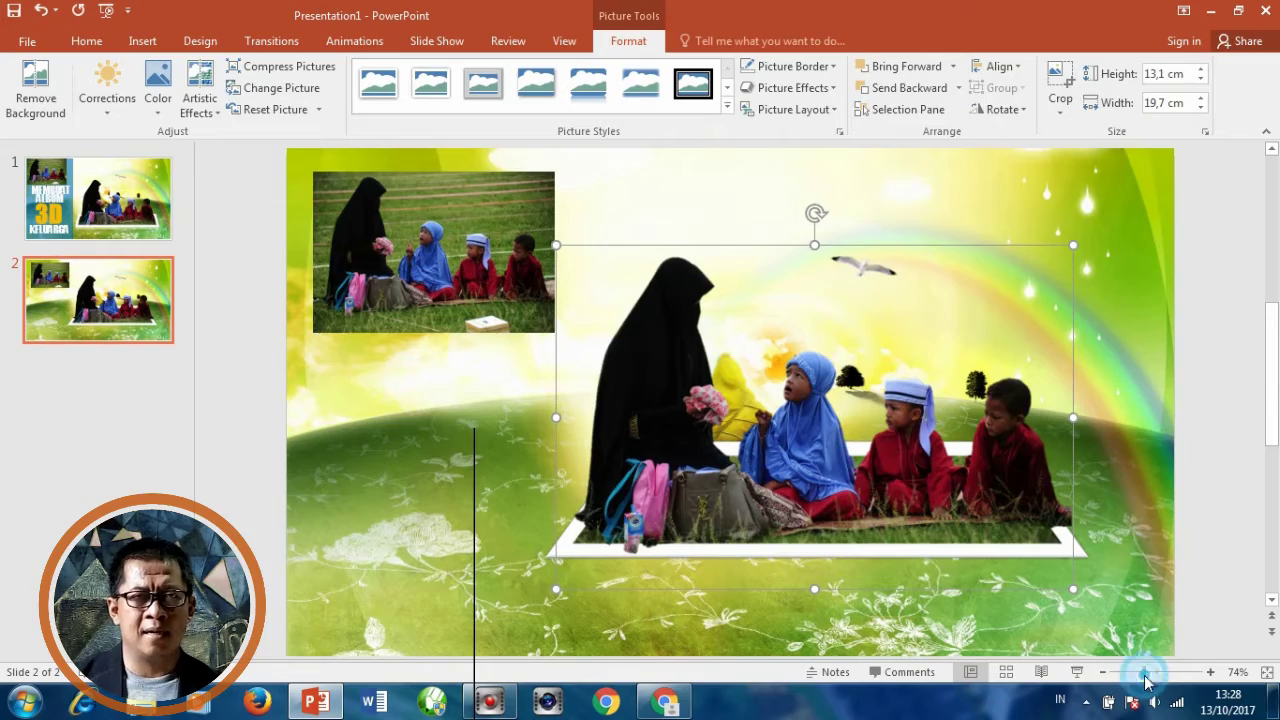
drag(1145, 676, 1150, 679)
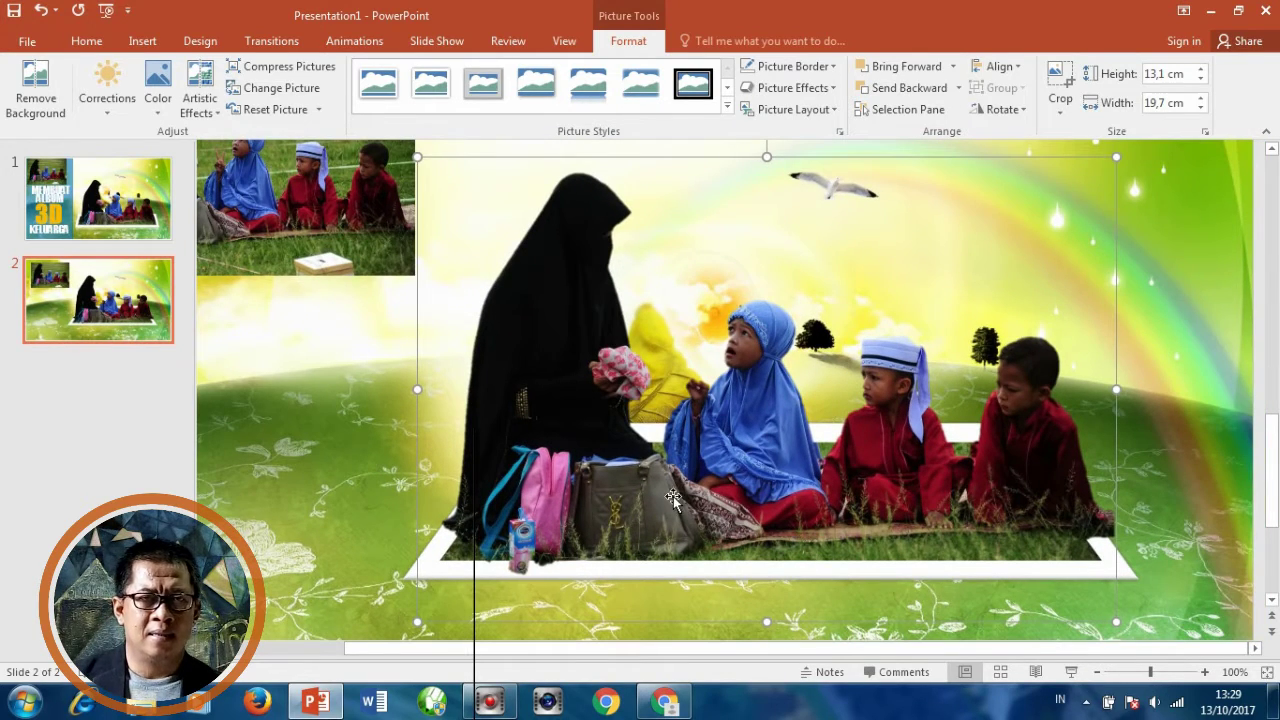
Step: Refine the cut-out to keep the bag and carton and remove the lower-right grass
click(38, 95)
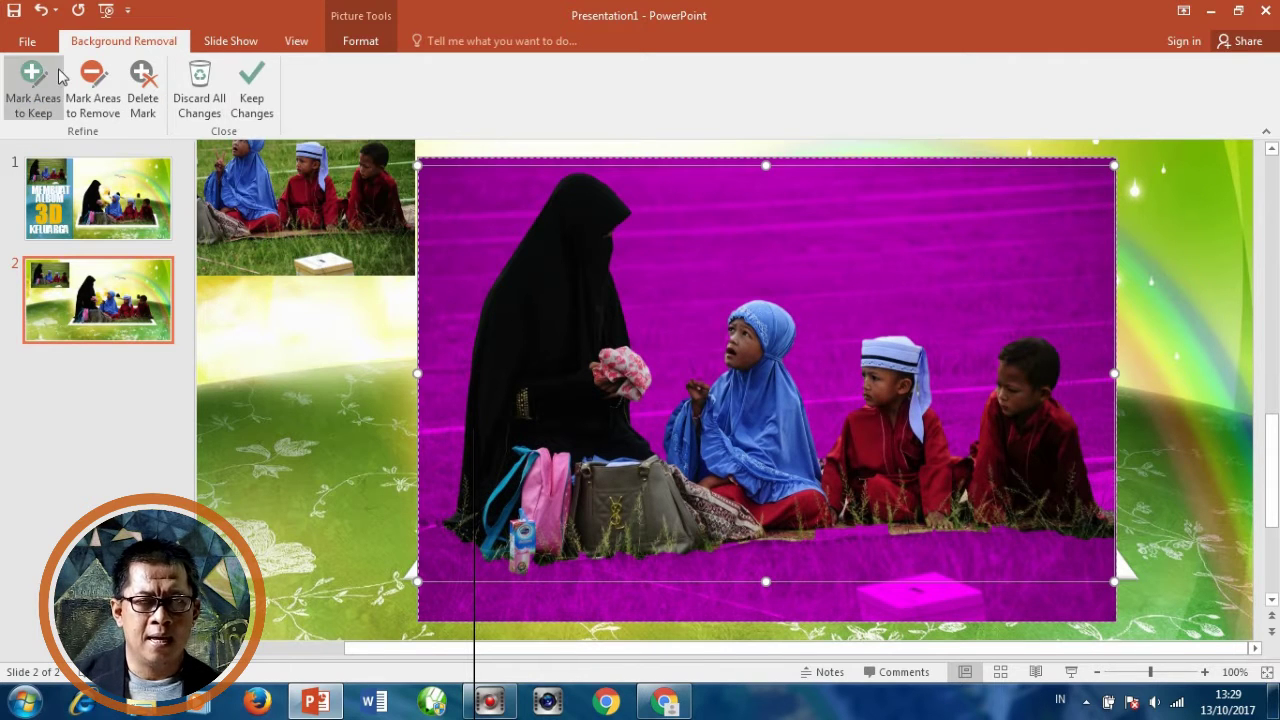
click(33, 88)
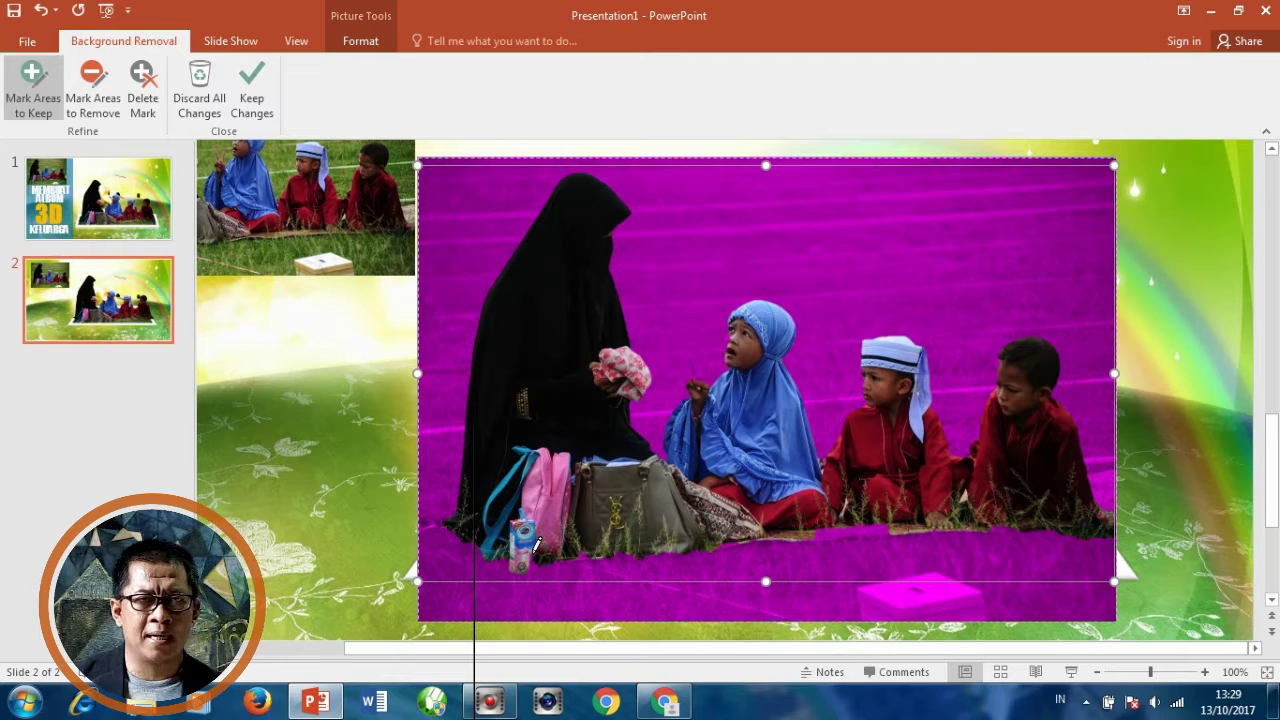
click(533, 600)
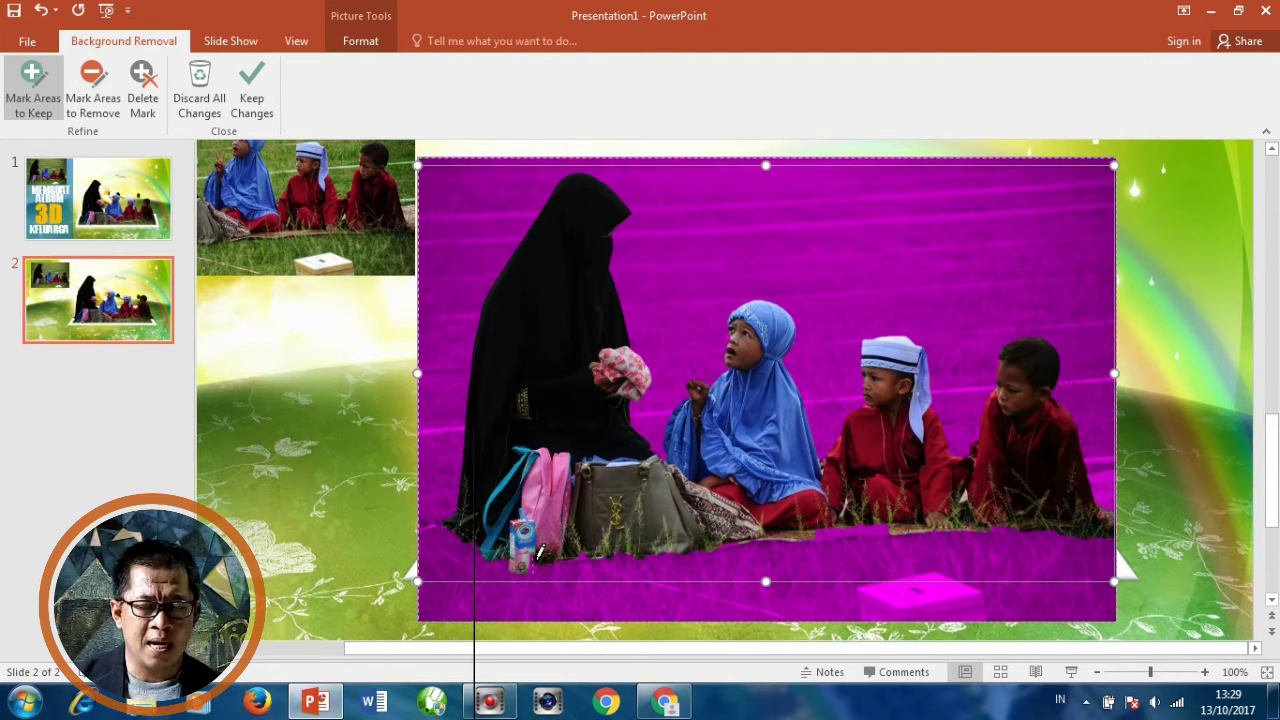
click(532, 562)
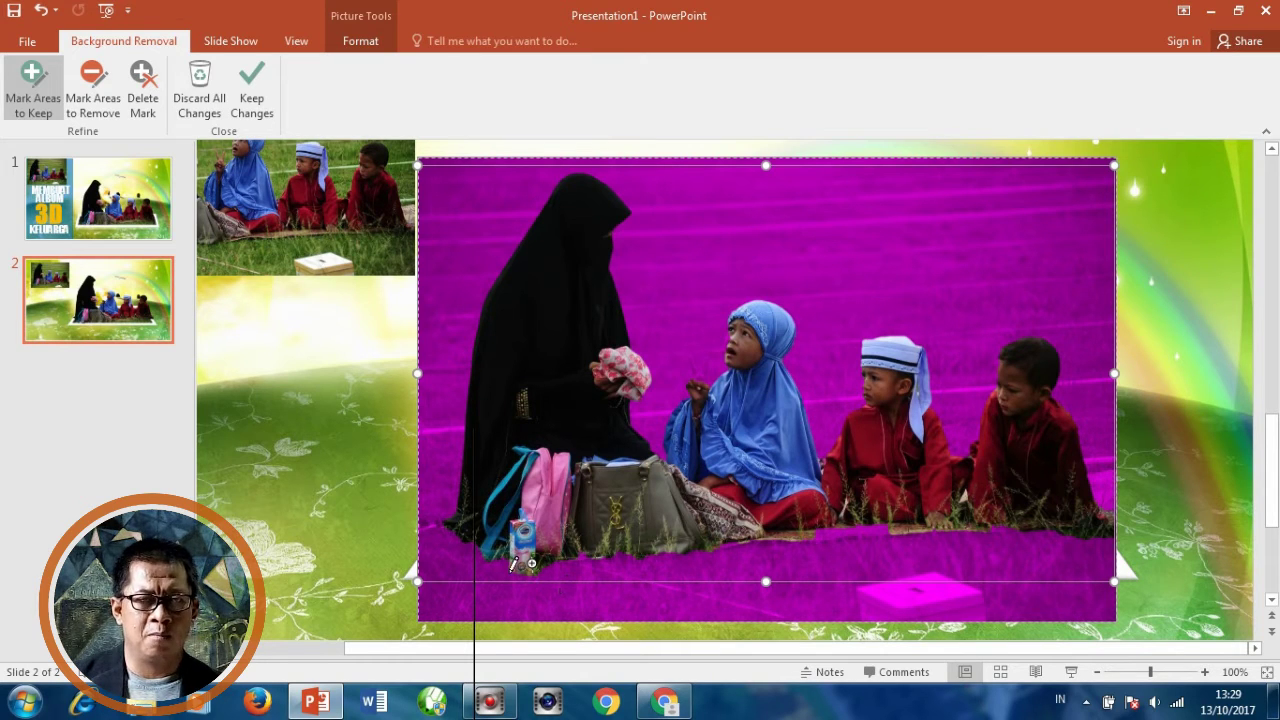
click(93, 92)
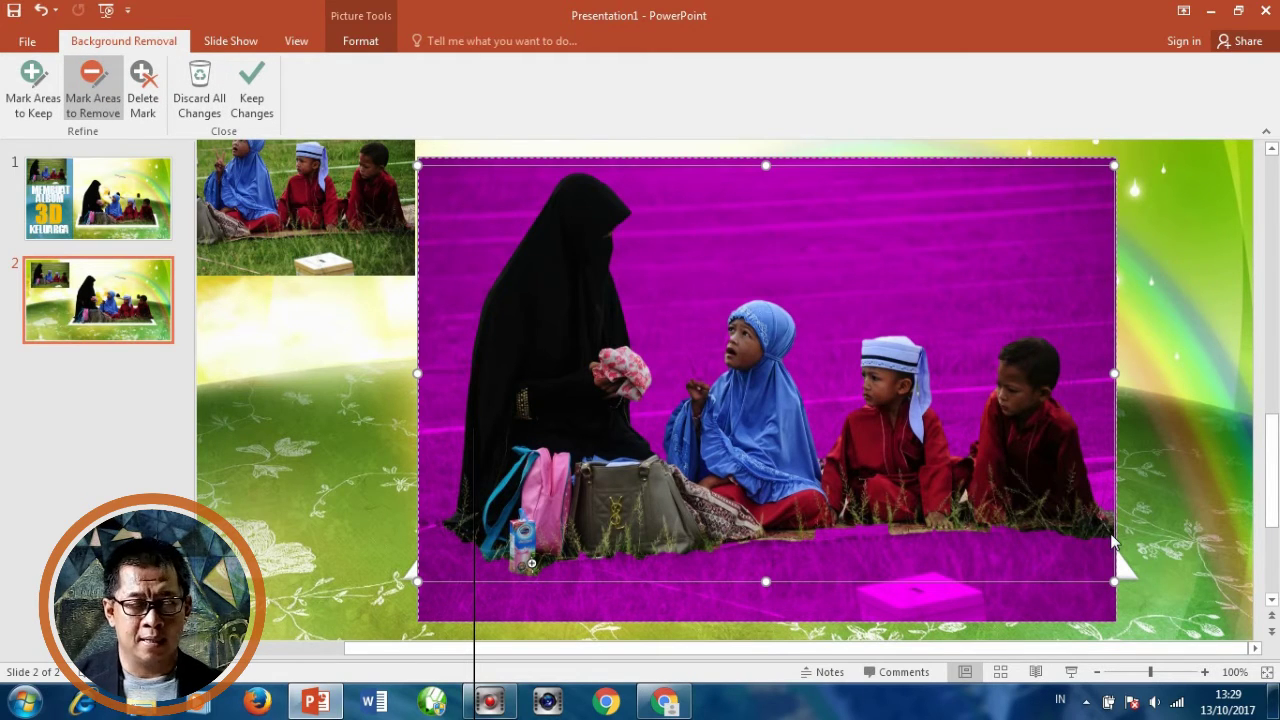
click(1131, 551)
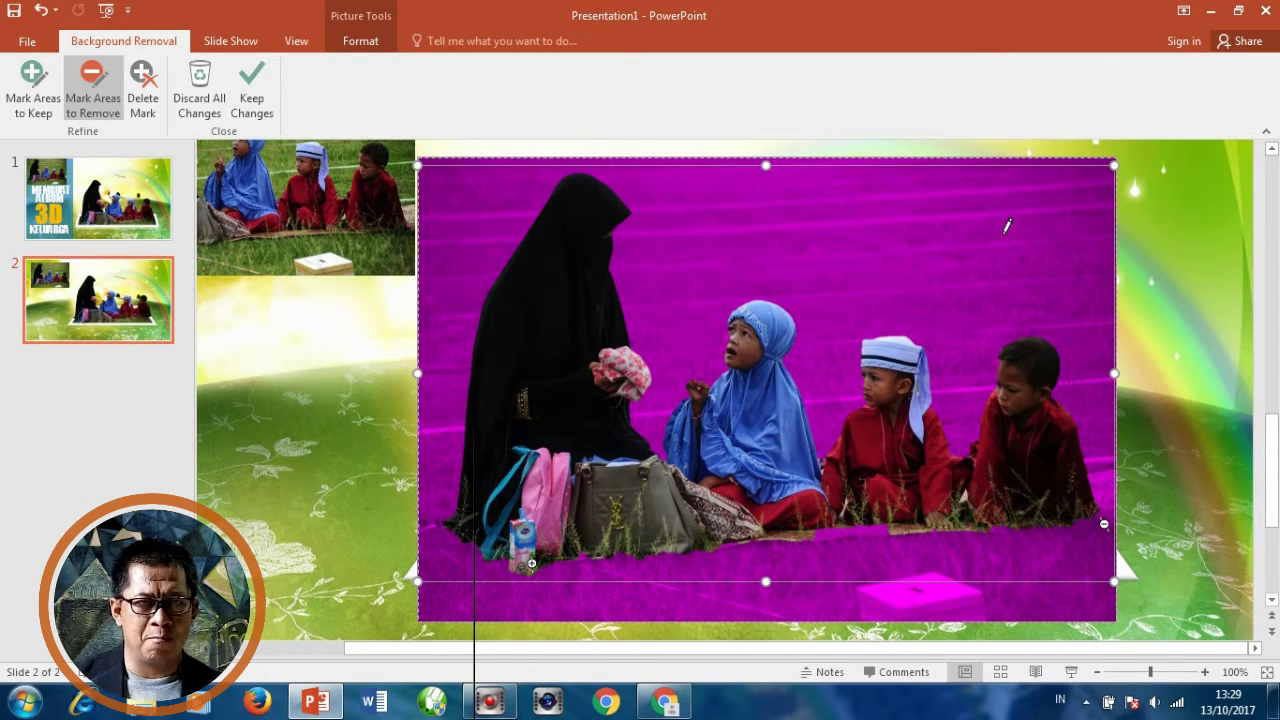
click(252, 100)
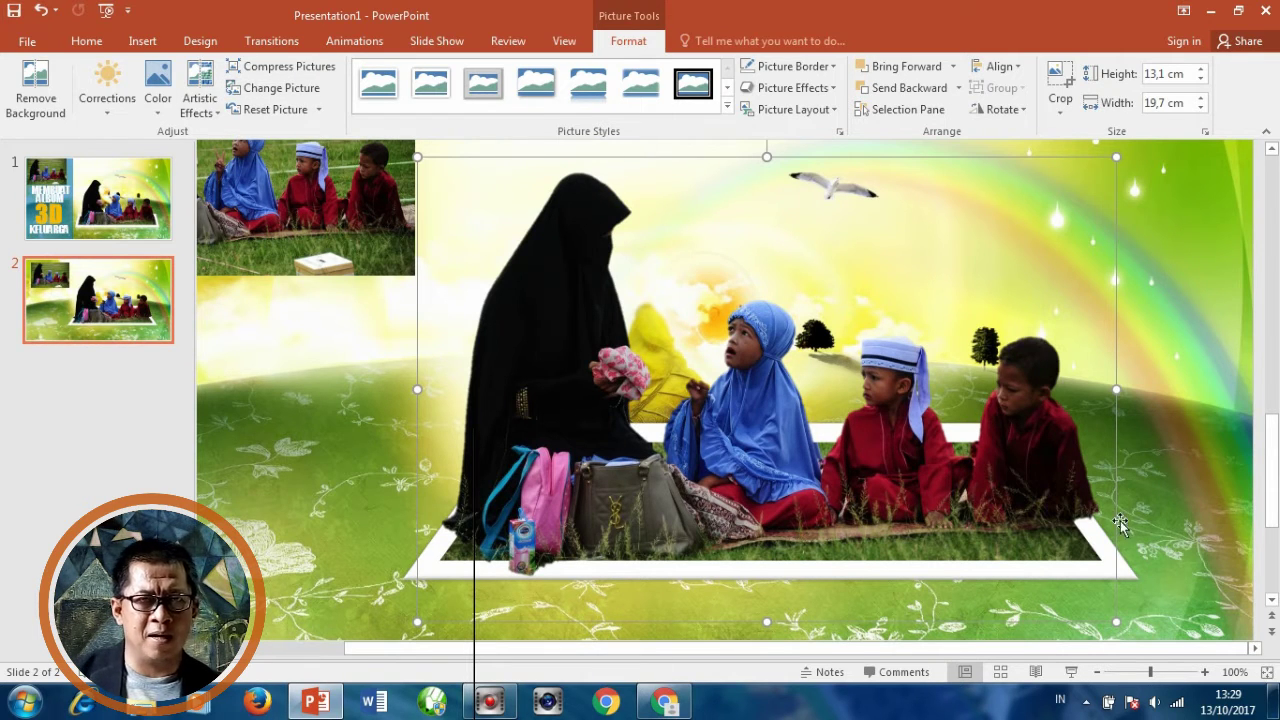
Step: Mark the photo's lower-right edge as keep so the grass and mat under the children remain
click(36, 92)
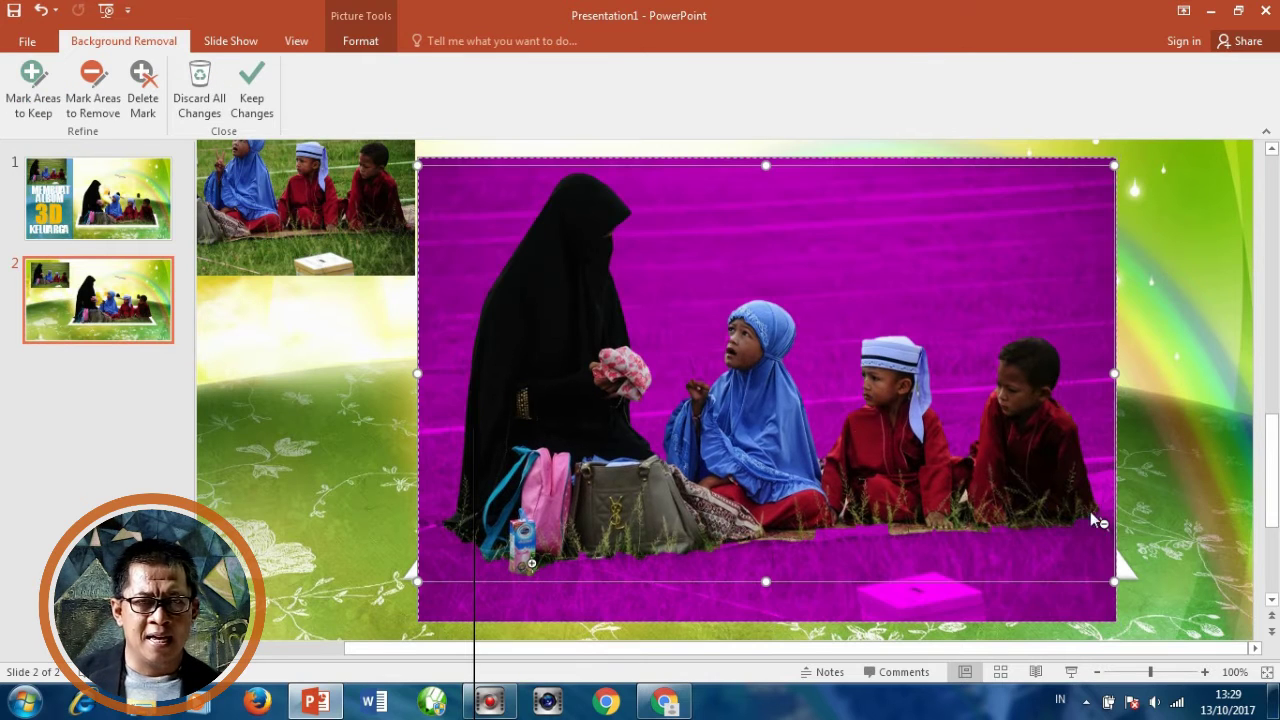
click(60, 88)
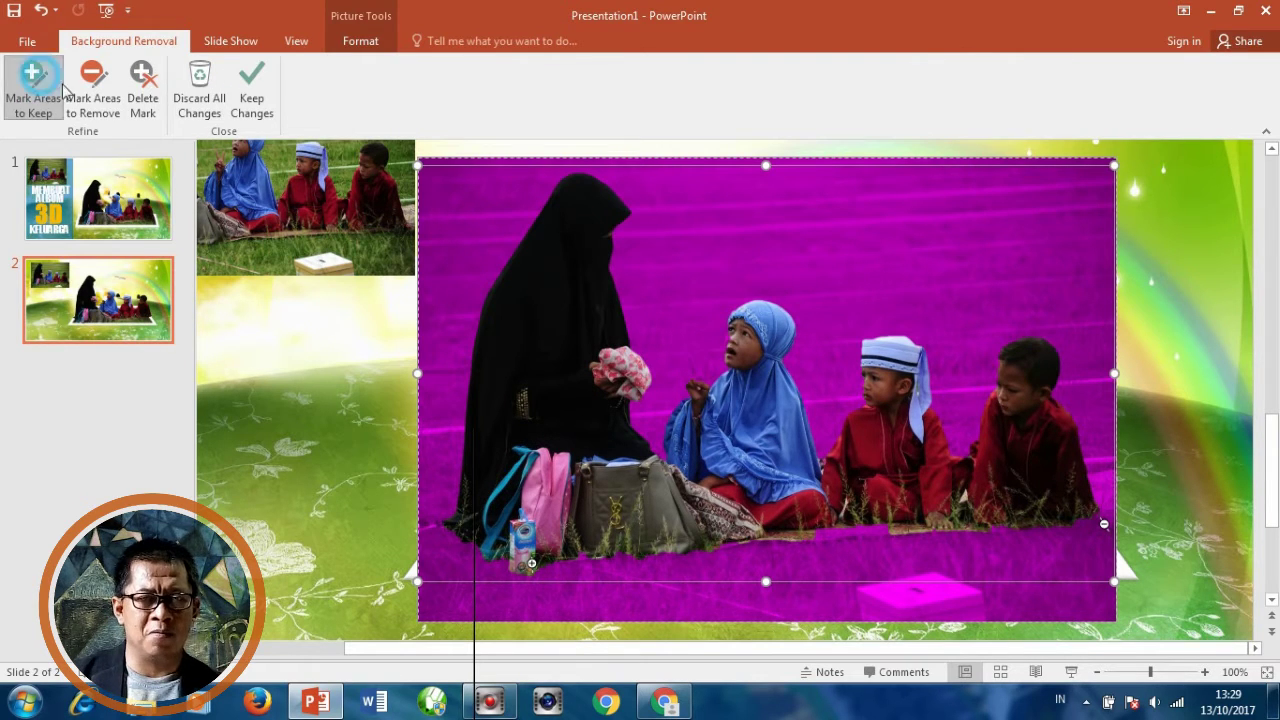
click(1098, 517)
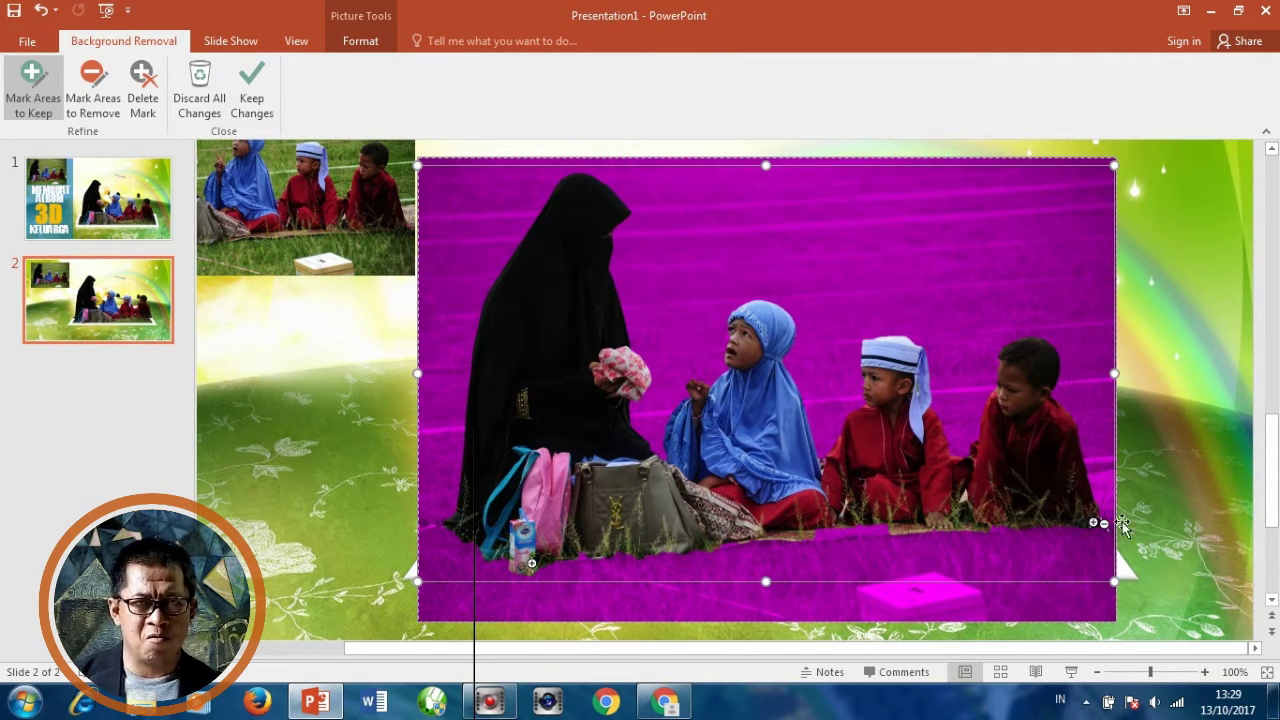
click(251, 90)
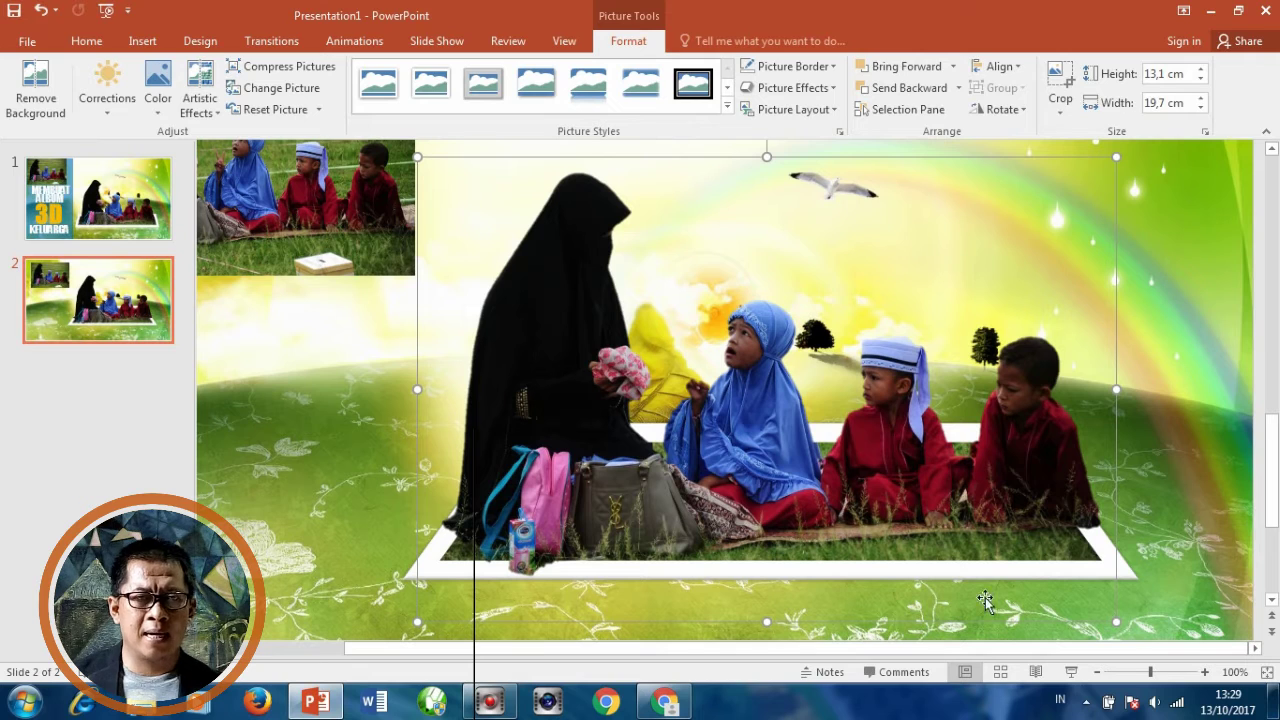
Step: Group the white trapezoid frame and the family cut-out together
shift+click(1134, 572)
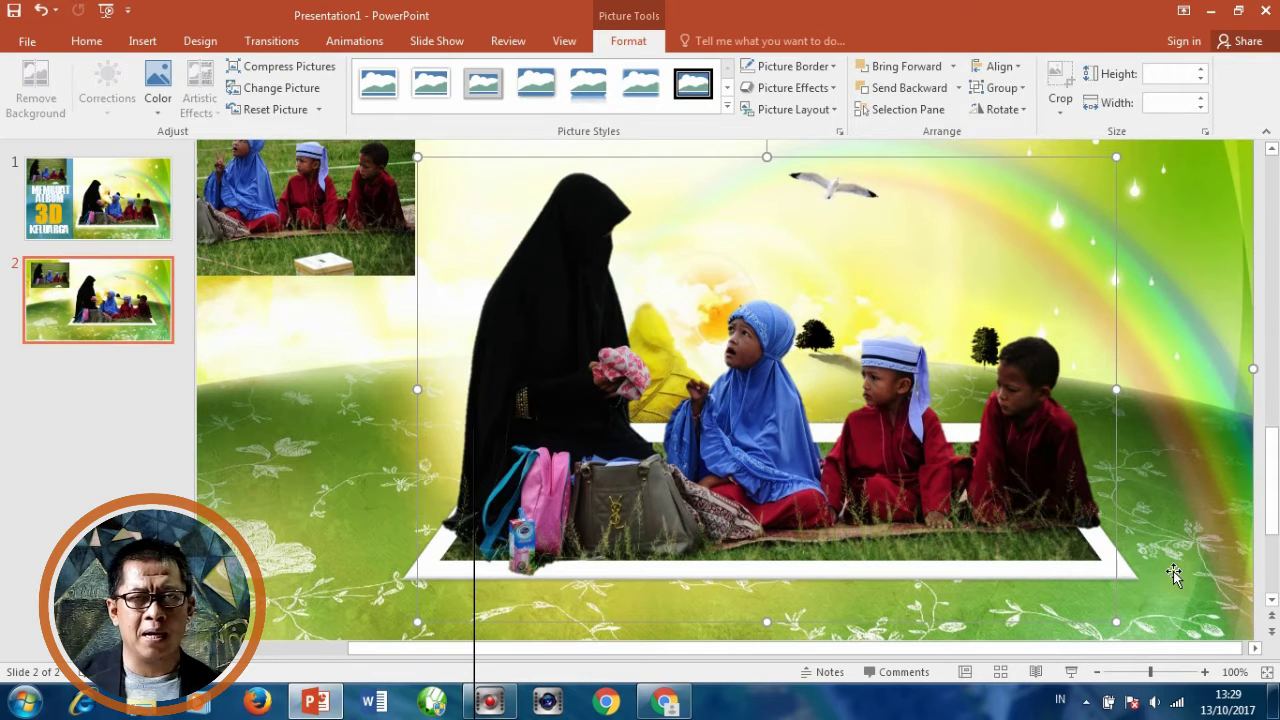
click(1127, 578)
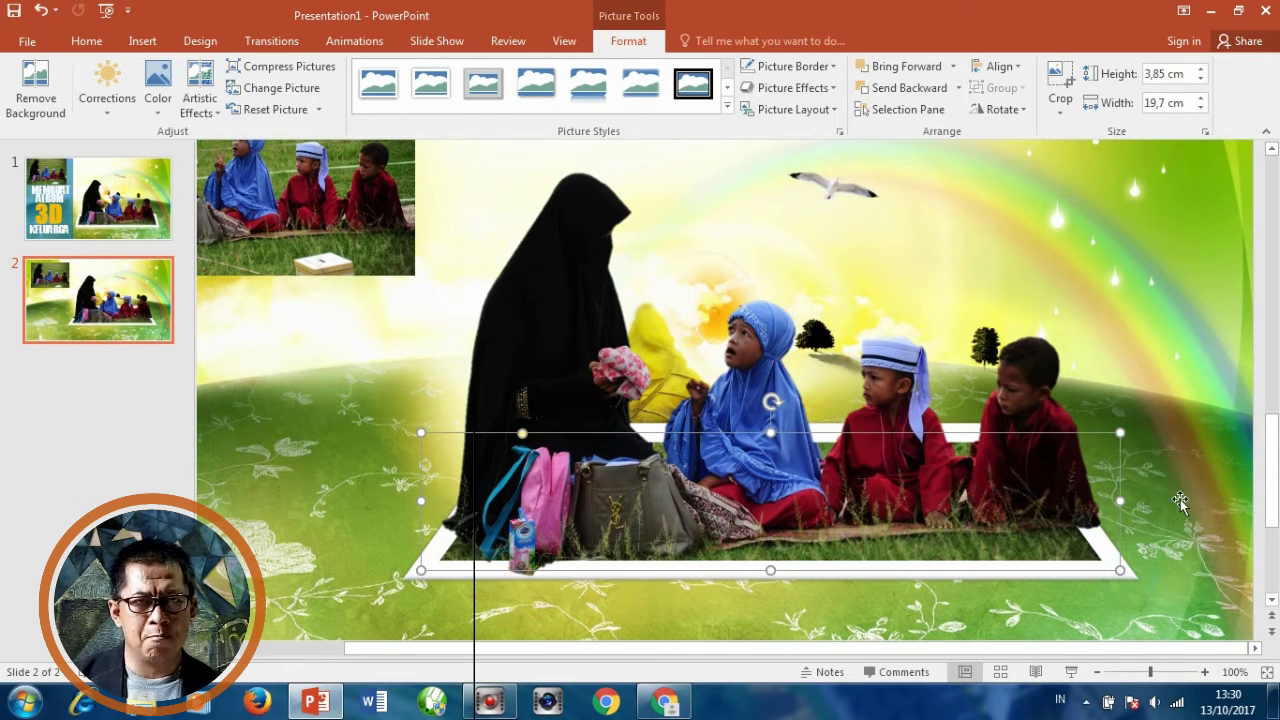
shift+click(593, 245)
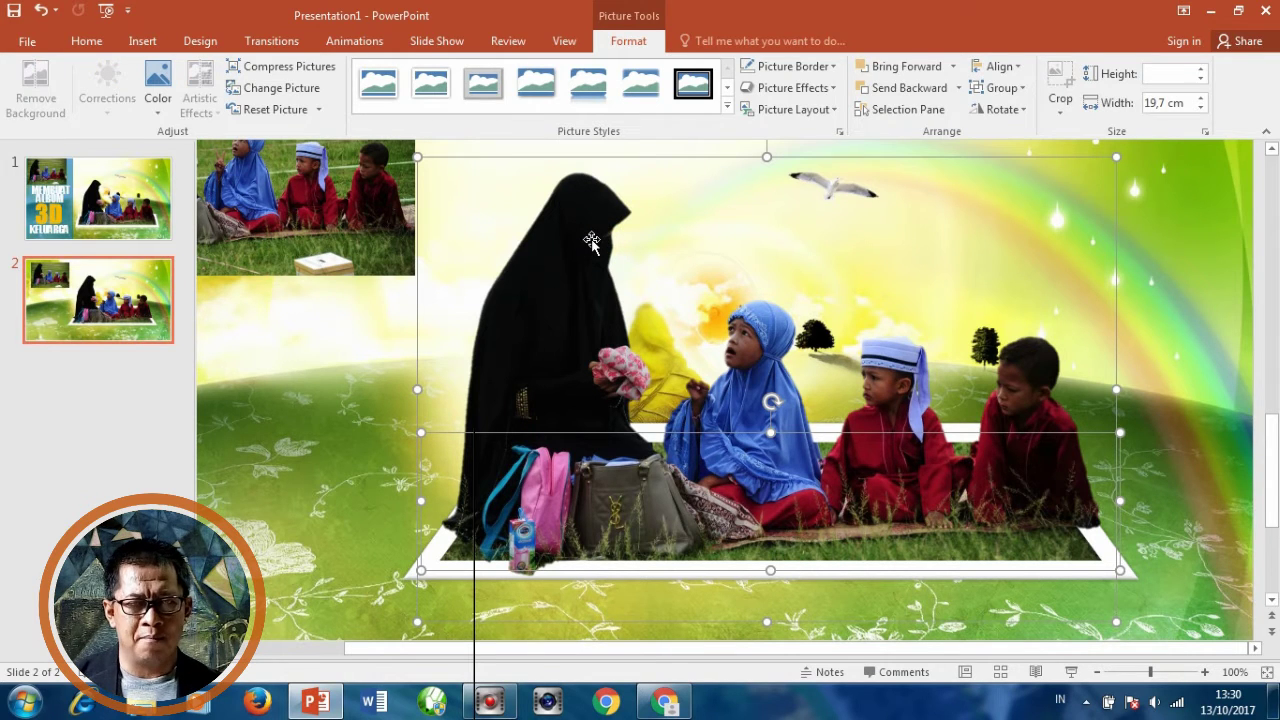
right_click(592, 240)
mouse_move(660, 350)
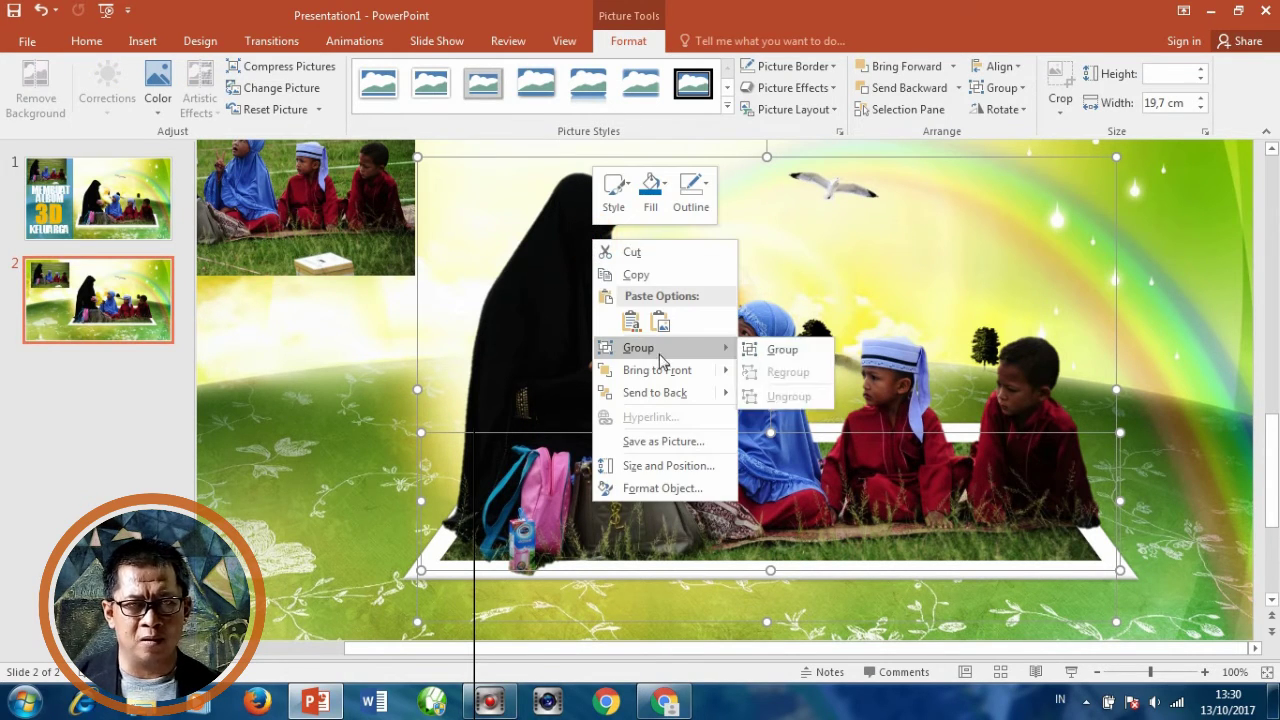
click(785, 349)
Step: Shrink the group to 11,23 × 17,19 cm and move it up and to the right
scroll(884, 432, down, 1)
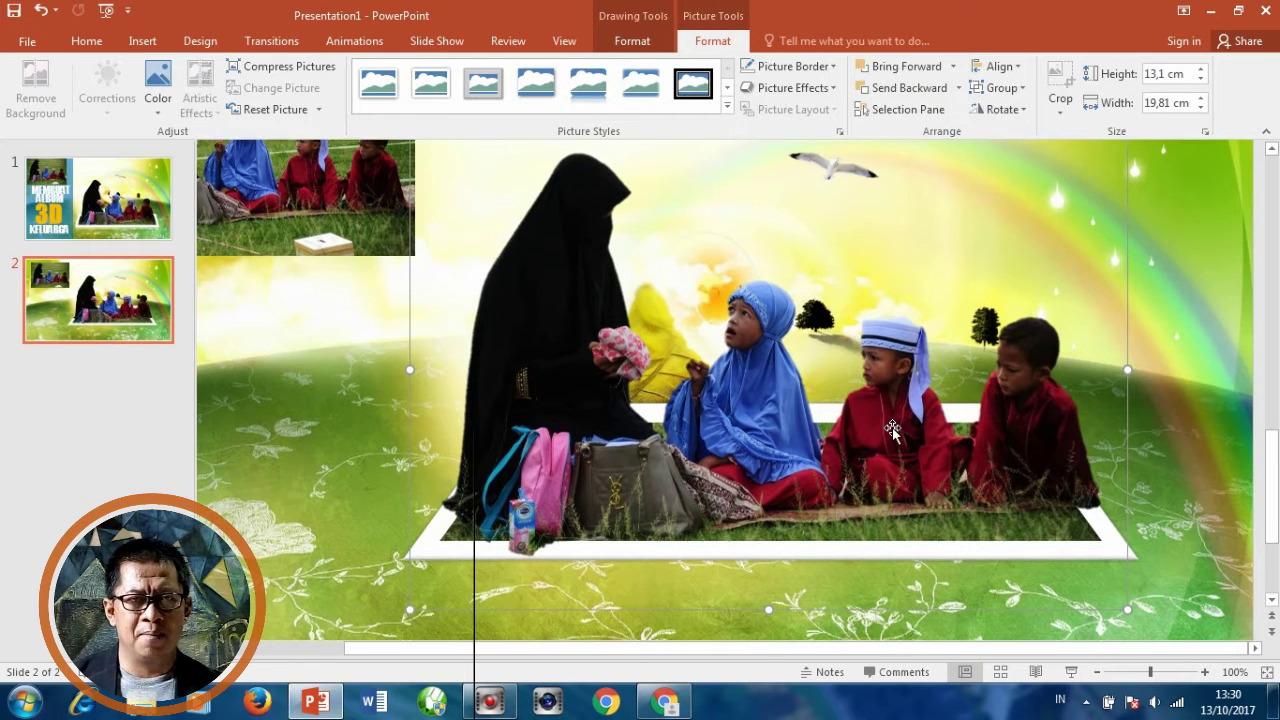
scroll(900, 432, down, 1)
scroll(905, 426, up, 1)
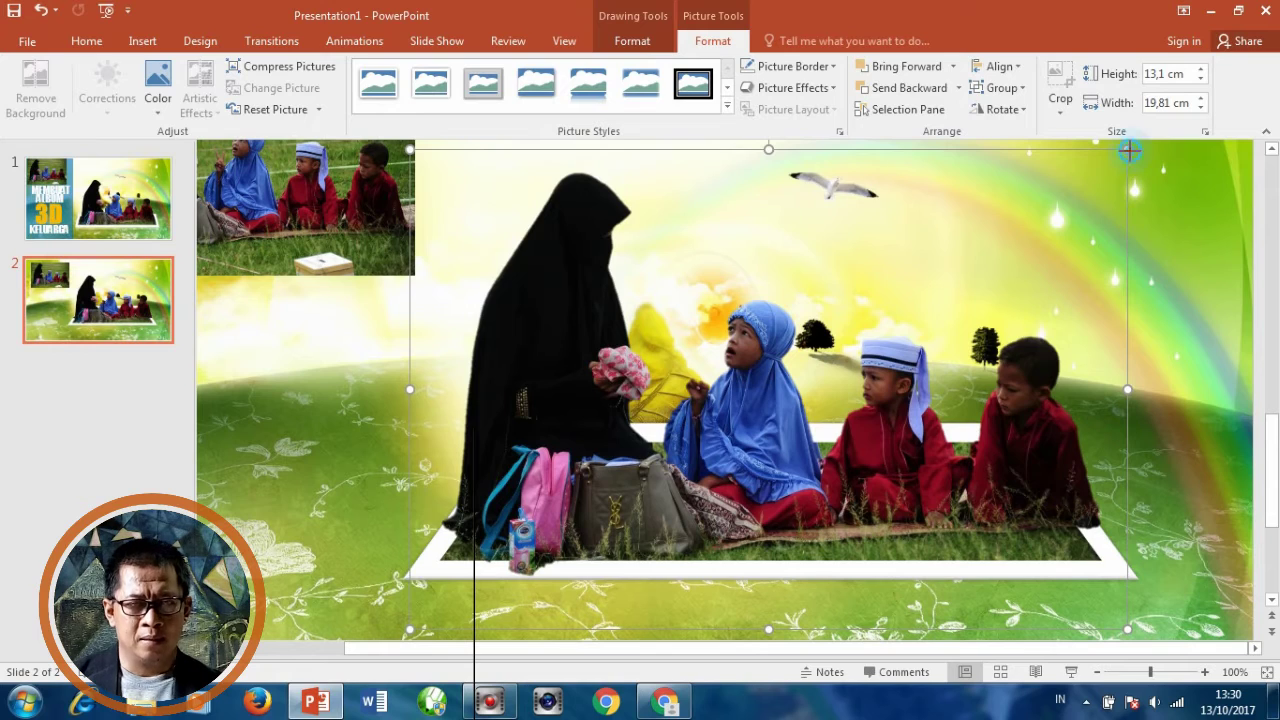
drag(1128, 150, 1034, 215)
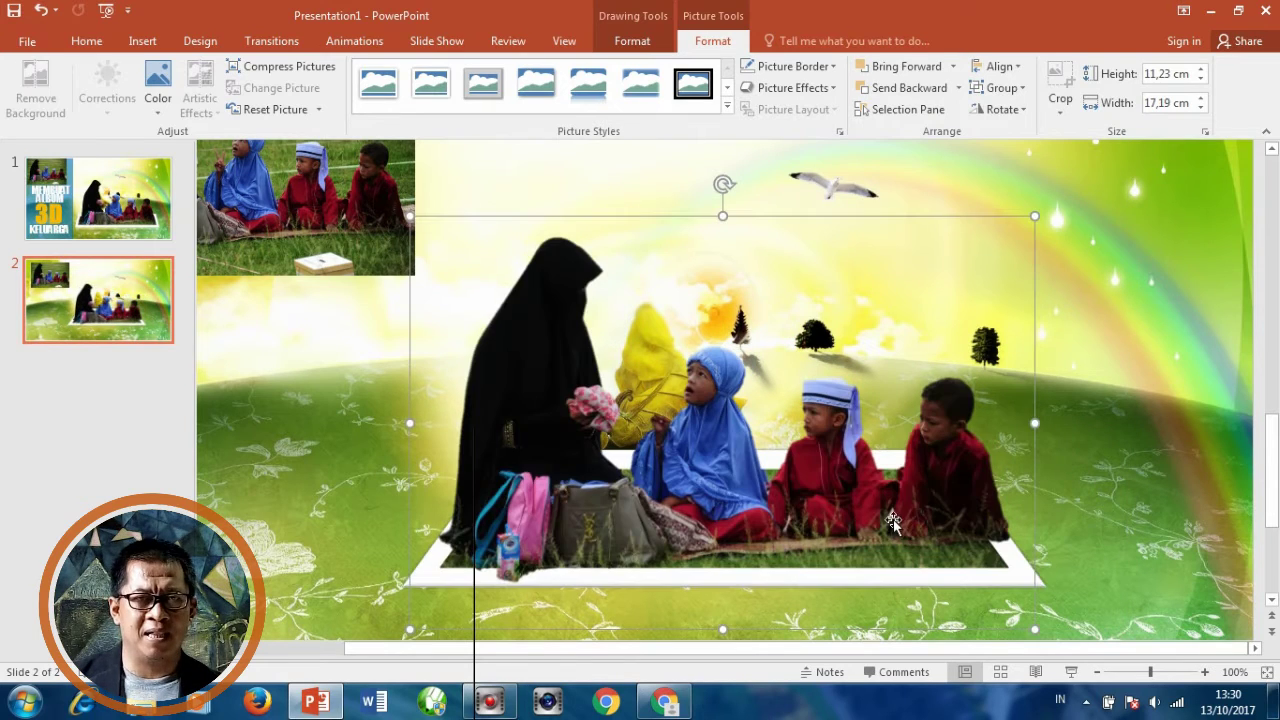
drag(893, 521, 927, 485)
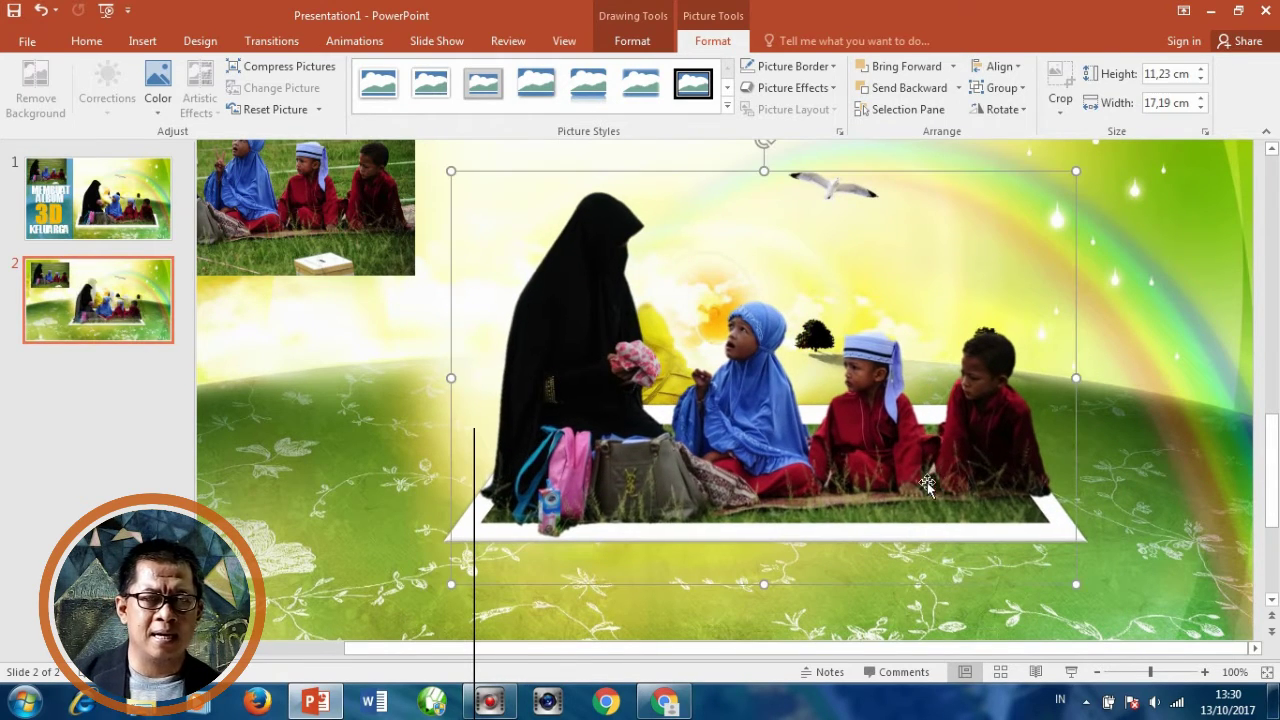
click(1084, 543)
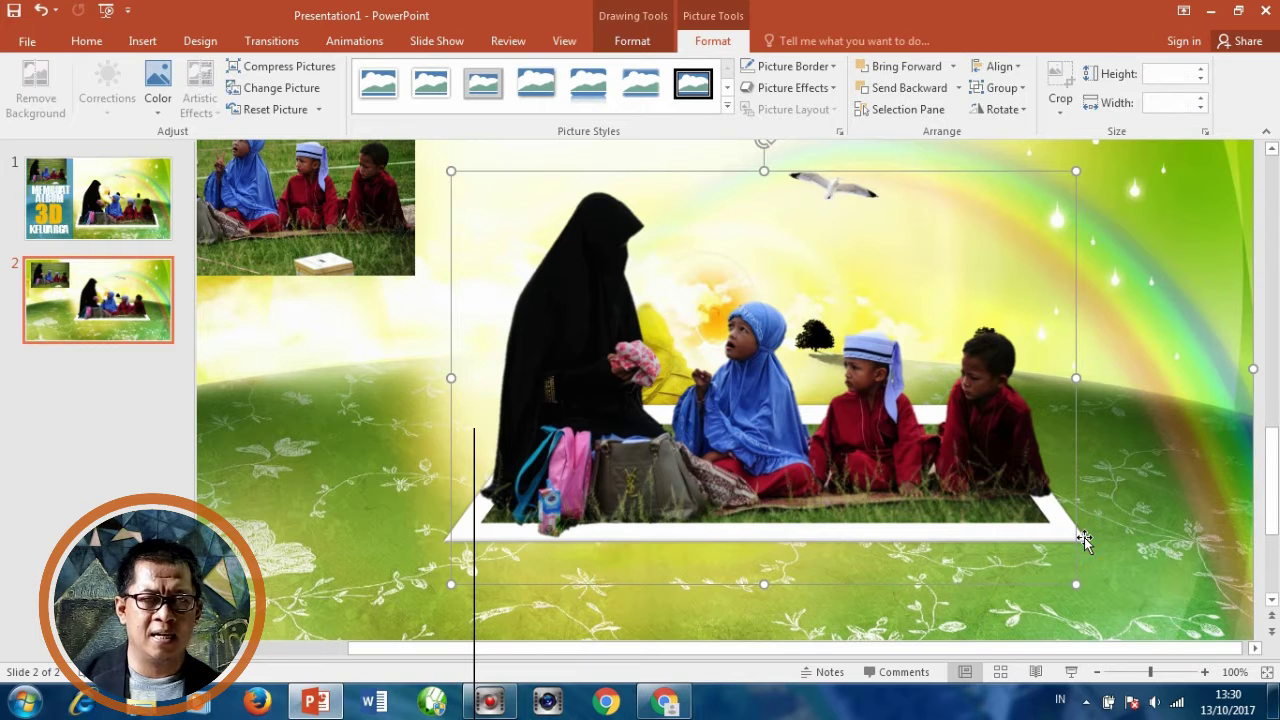
click(1081, 537)
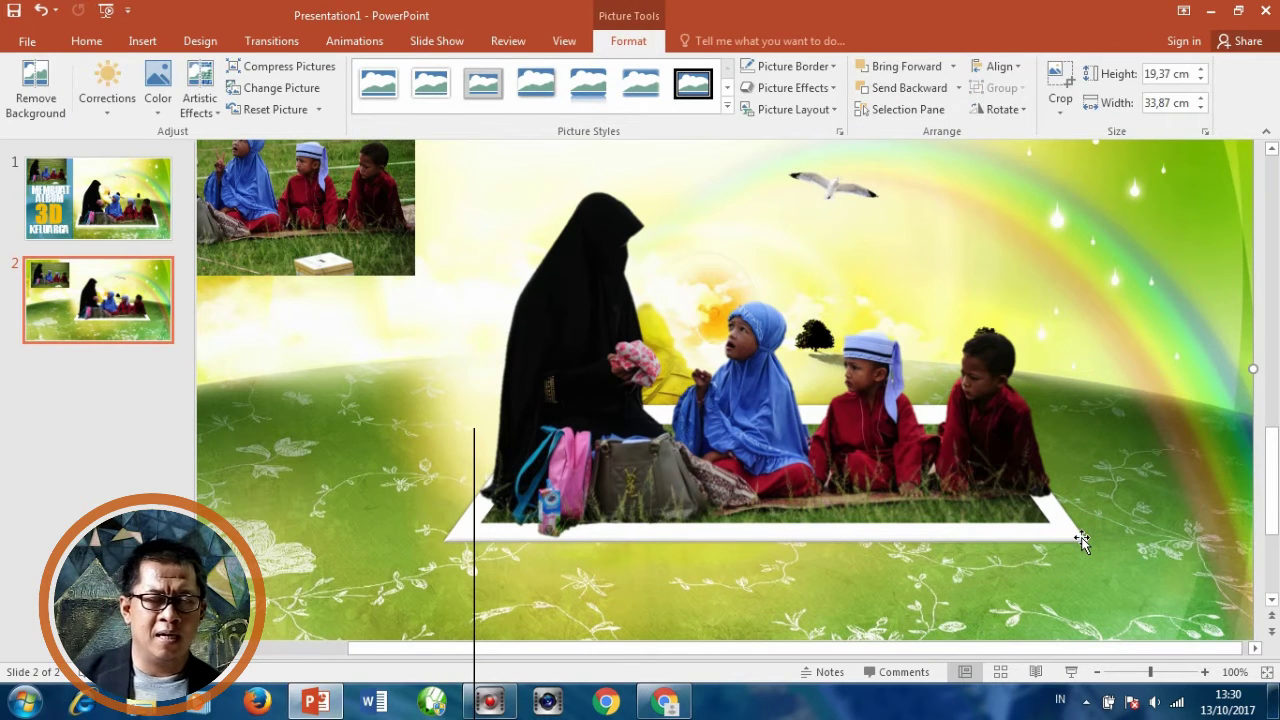
click(1079, 545)
Step: Apply a Perspective shadow preset to the white frame picture and open its Shadow Options
click(1060, 537)
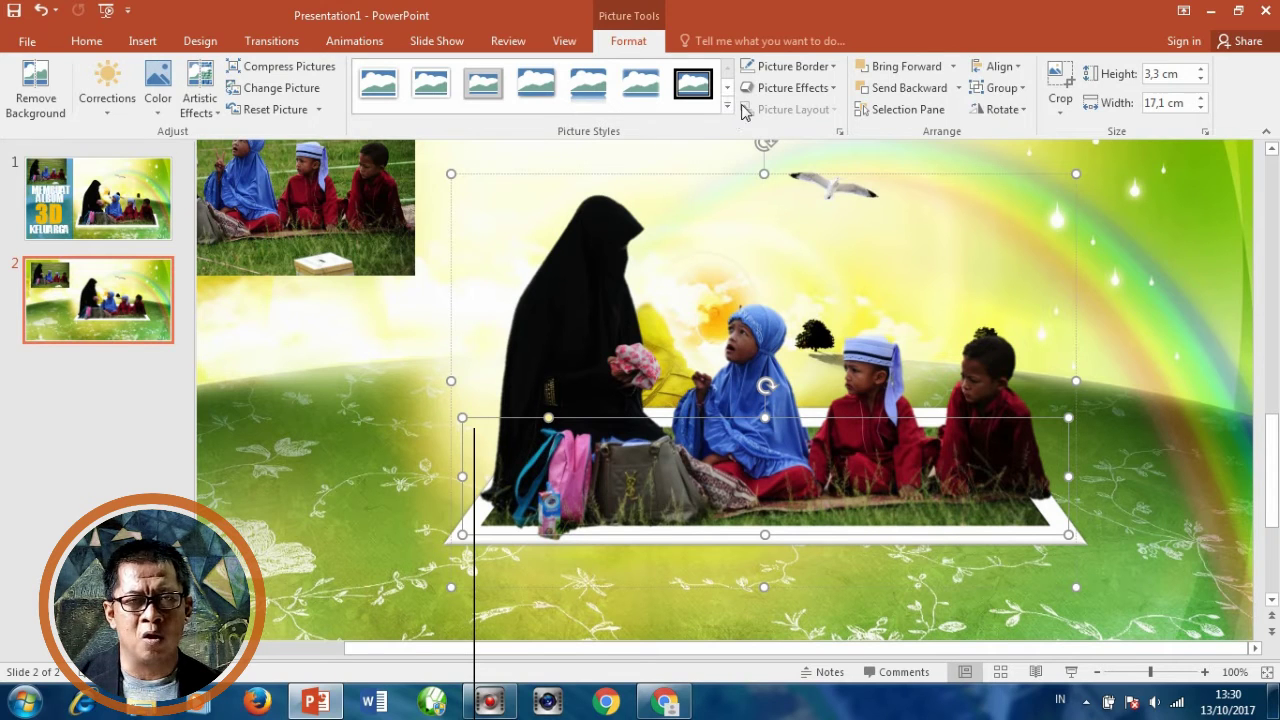
click(782, 89)
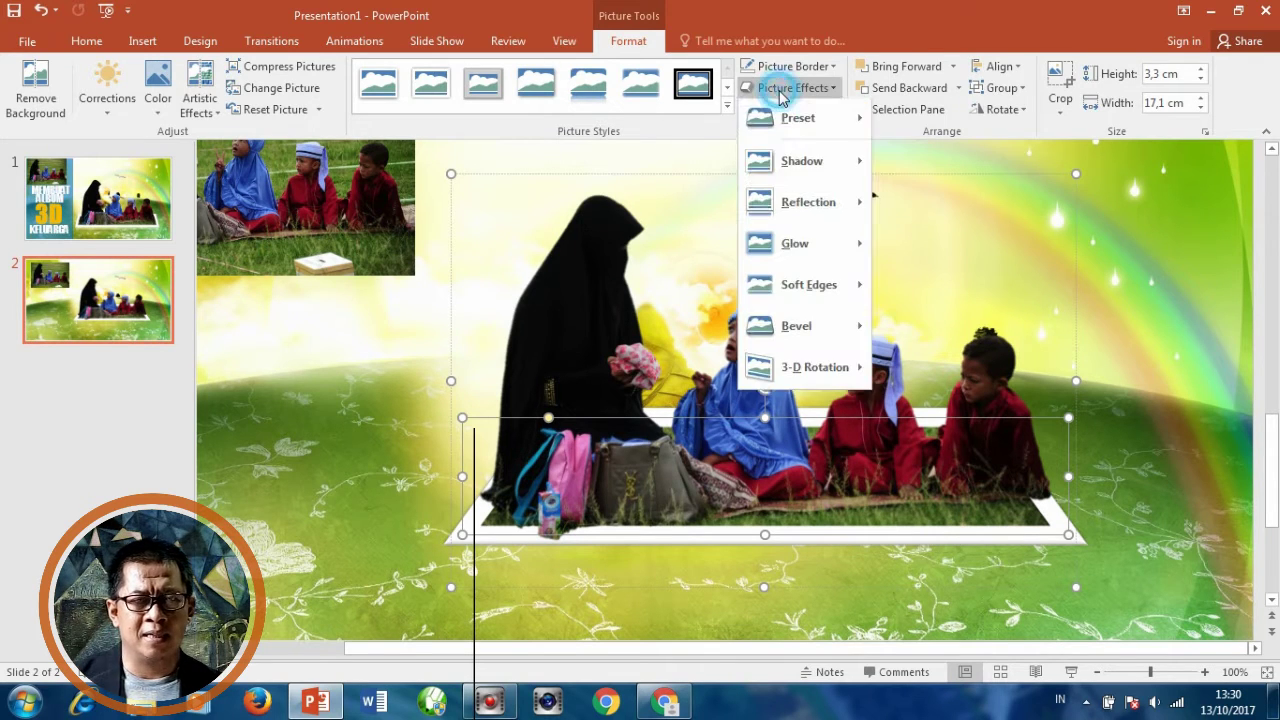
mouse_move(810, 164)
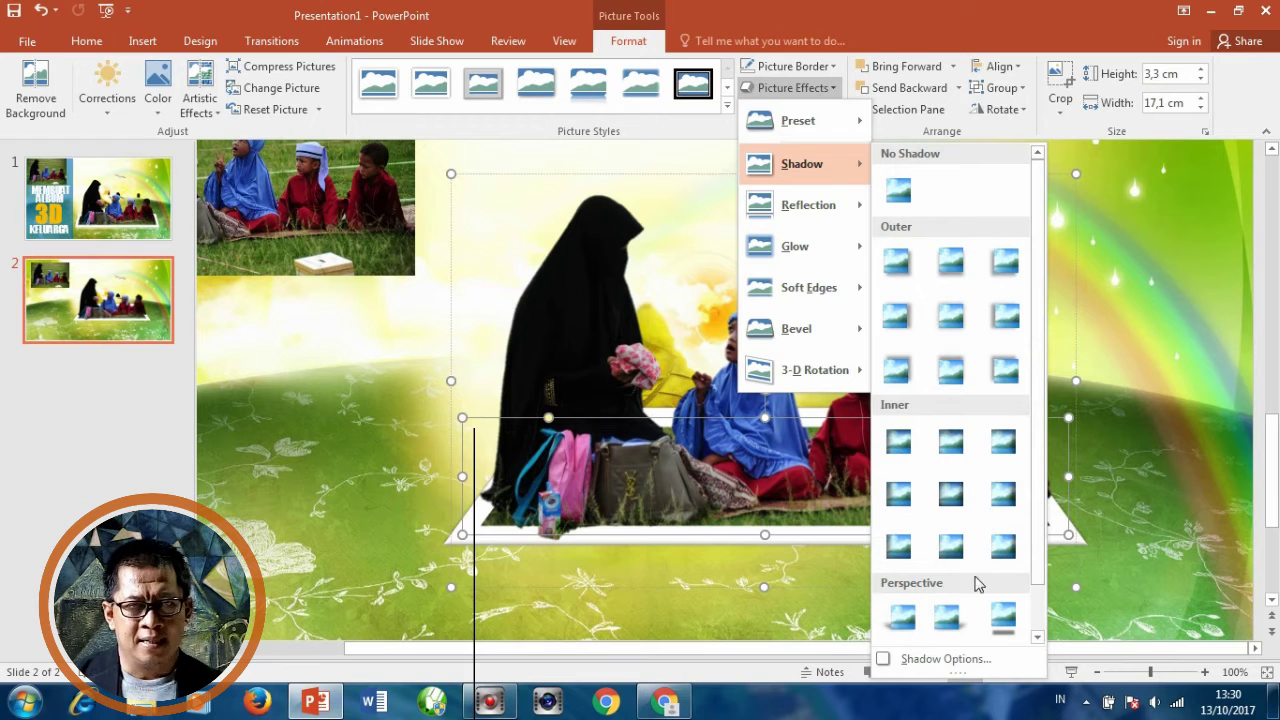
click(1004, 618)
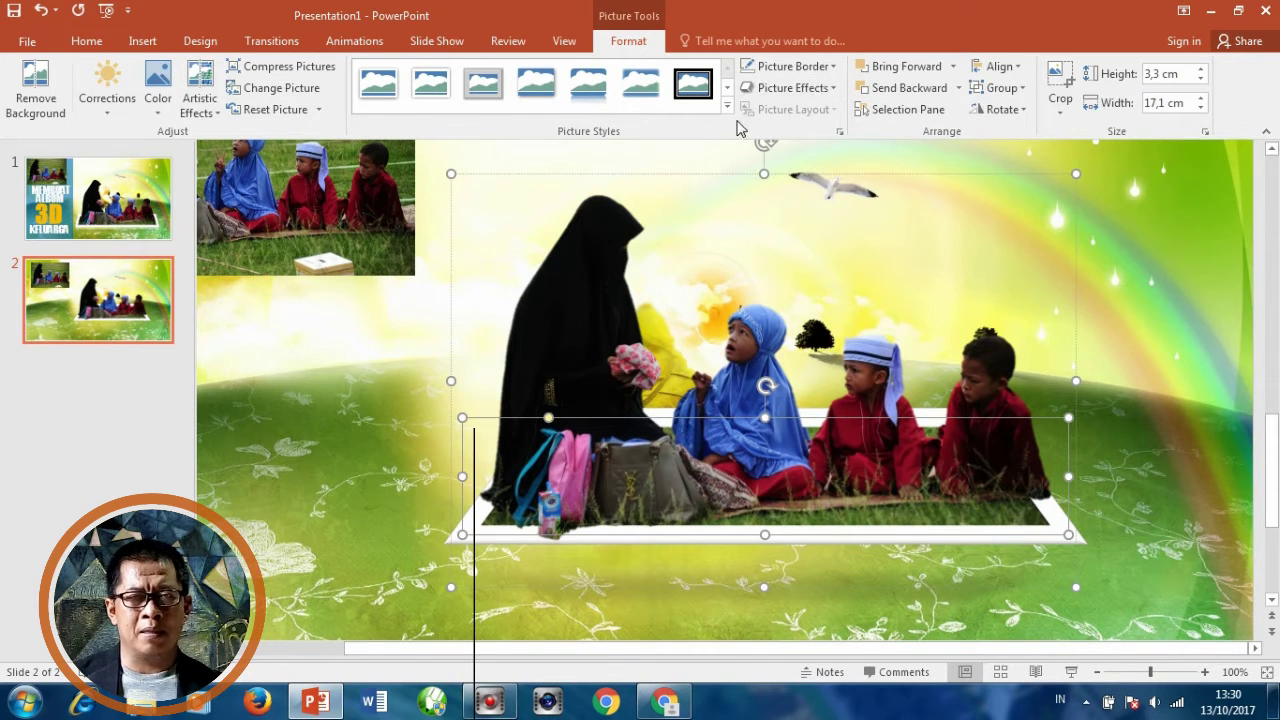
click(839, 131)
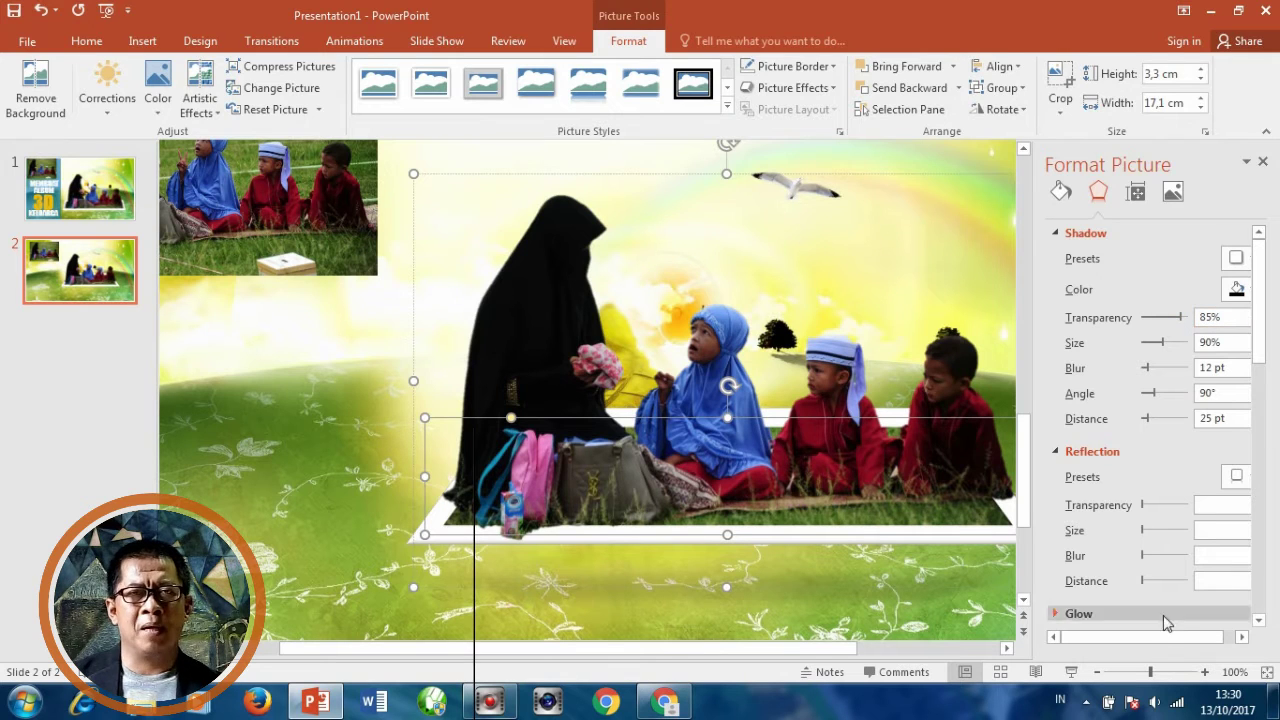
Step: Lower the frame shadow's transparency to 65%, keeping its size at 90%
drag(1157, 634, 1171, 634)
click(1240, 321)
click(1240, 321)
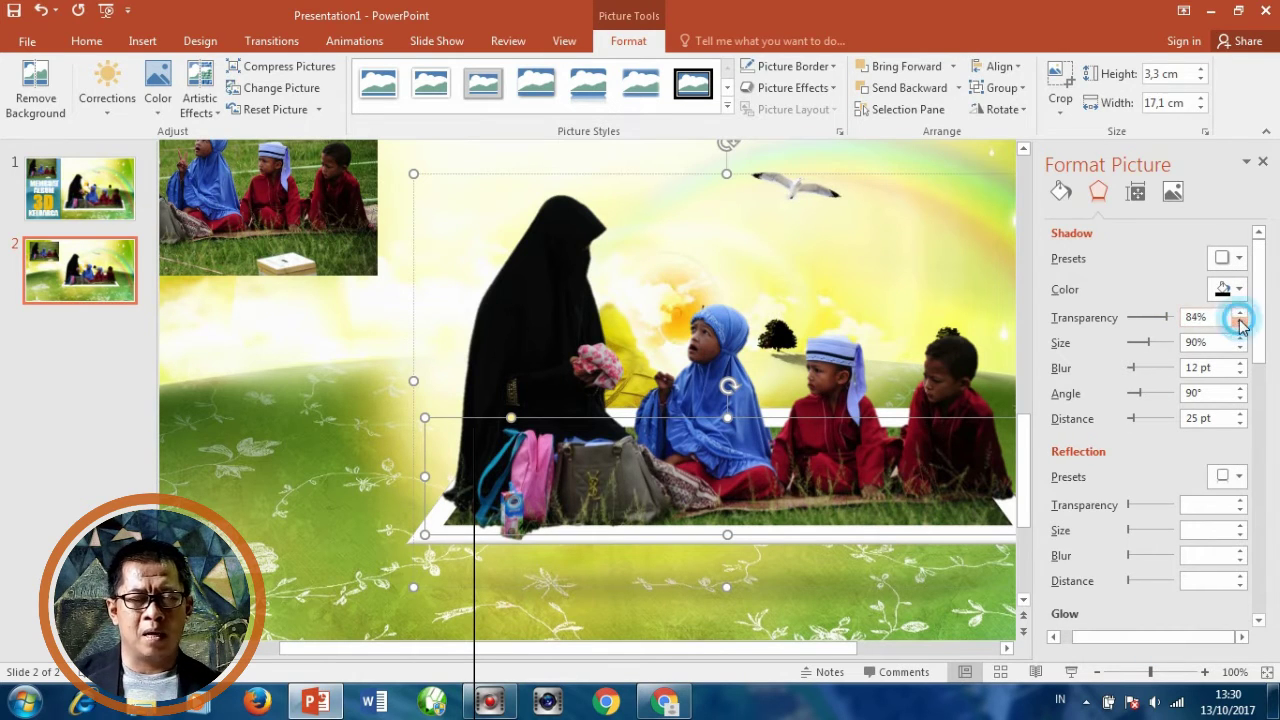
click(1240, 321)
click(1240, 321)
click(1240, 321)
double_click(1240, 321)
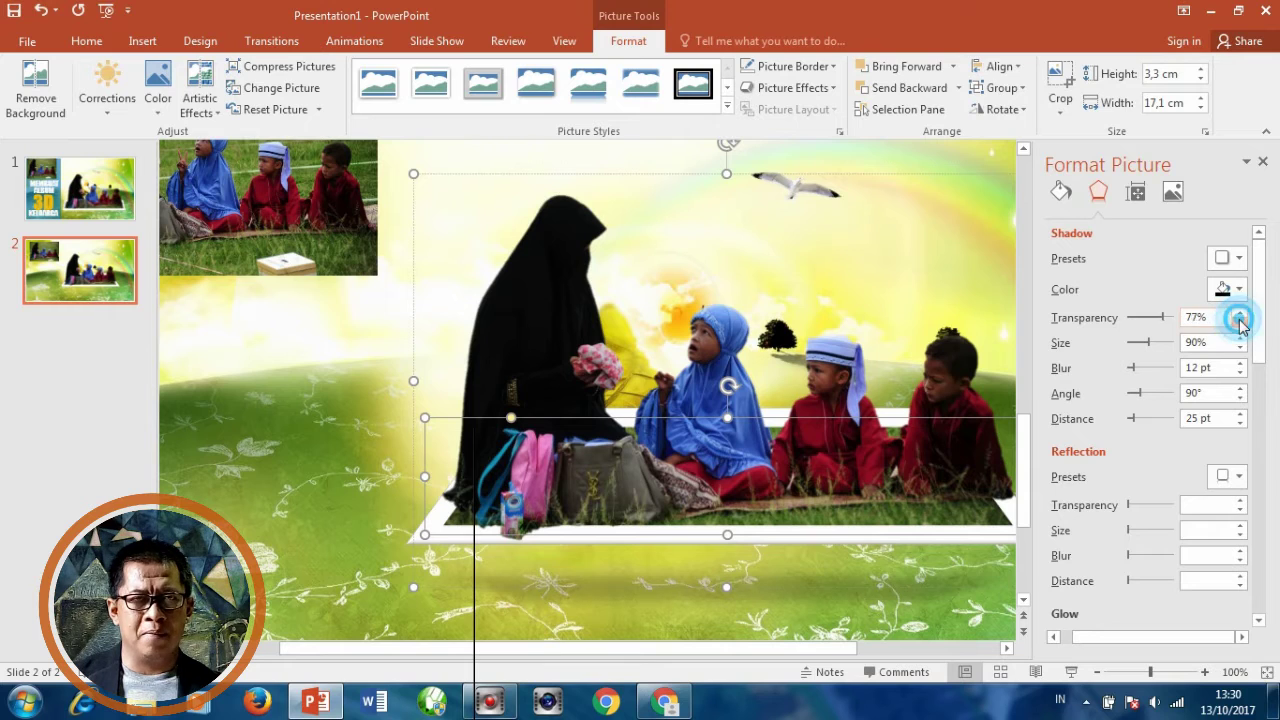
double_click(1240, 321)
double_click(1240, 321)
double_click(1239, 323)
double_click(1239, 323)
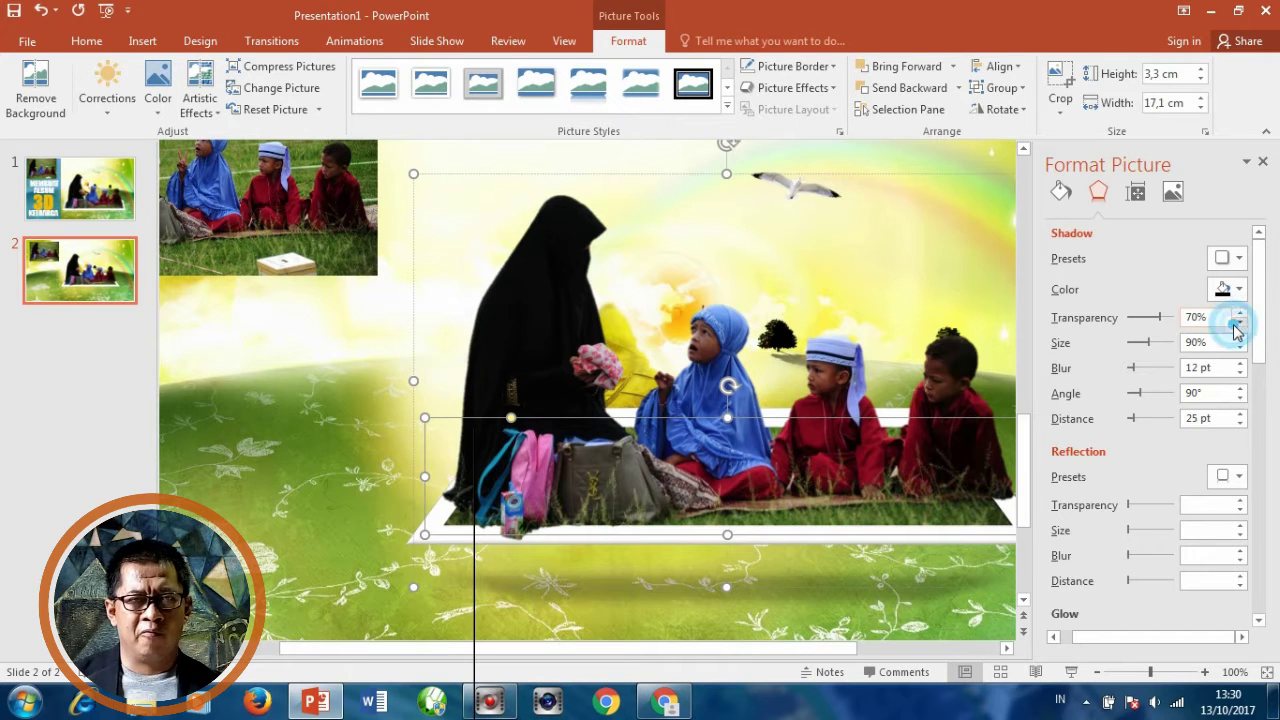
double_click(1239, 323)
click(1237, 324)
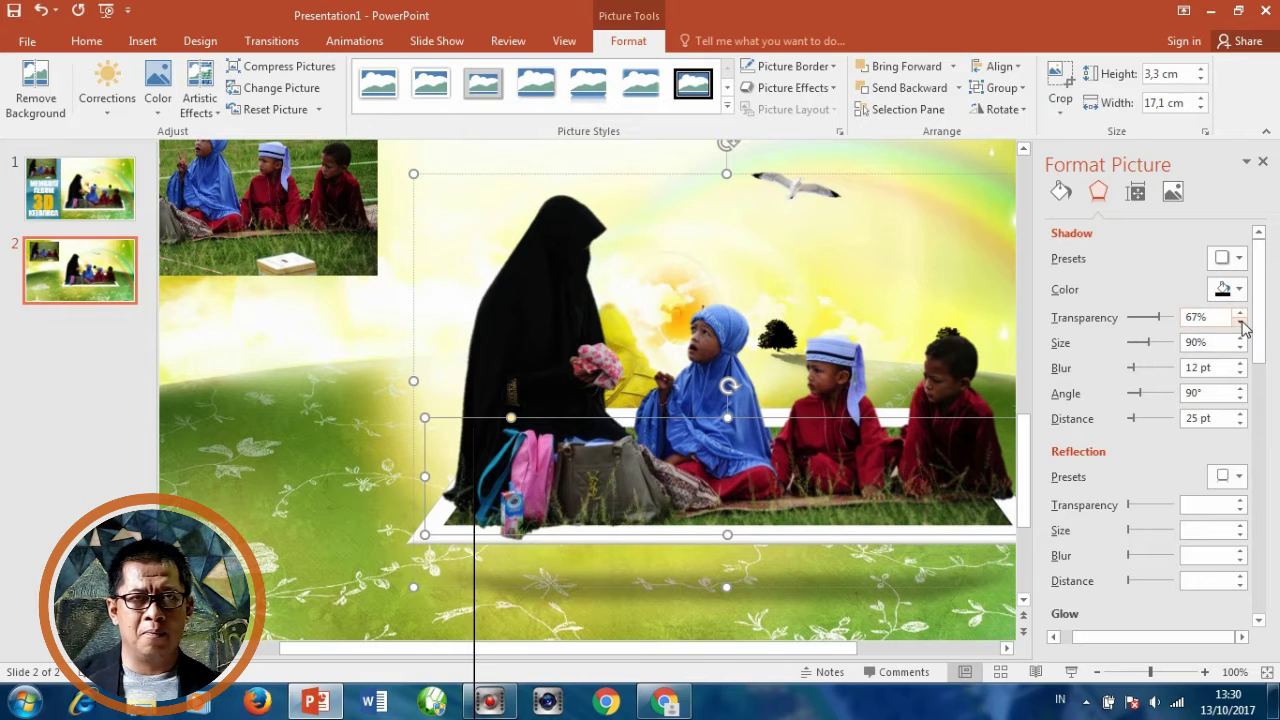
double_click(1240, 322)
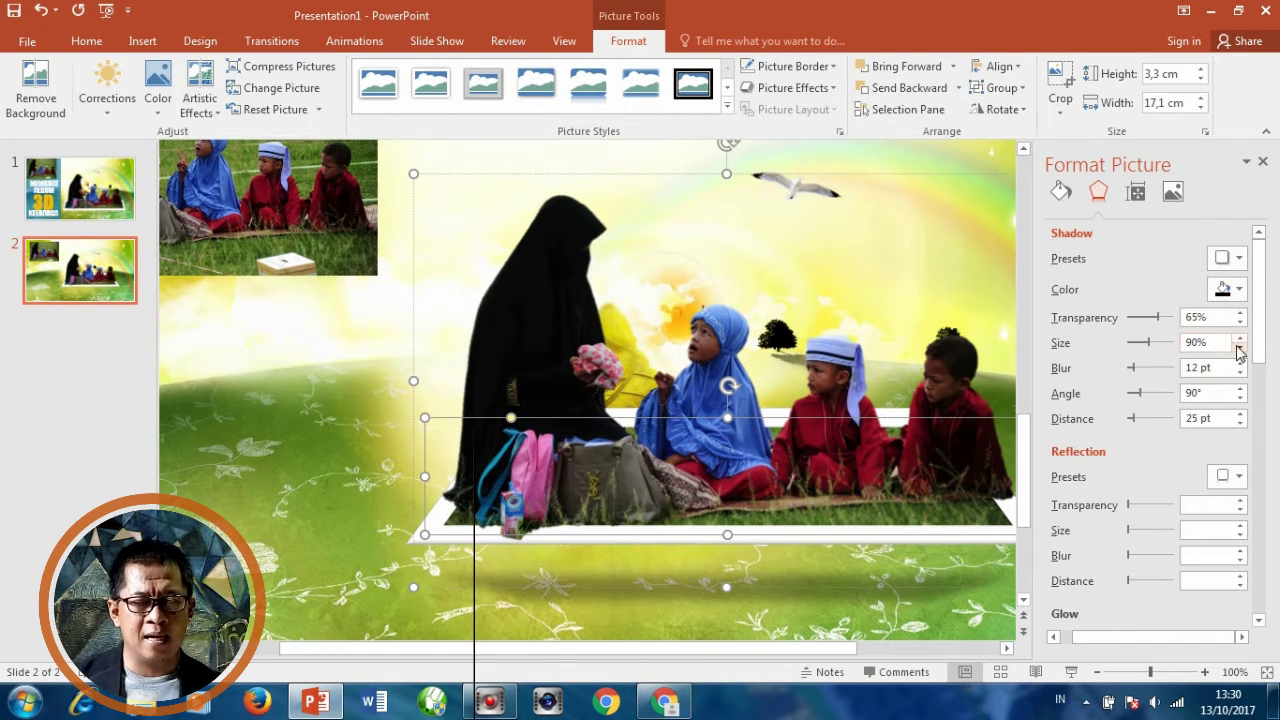
click(1240, 338)
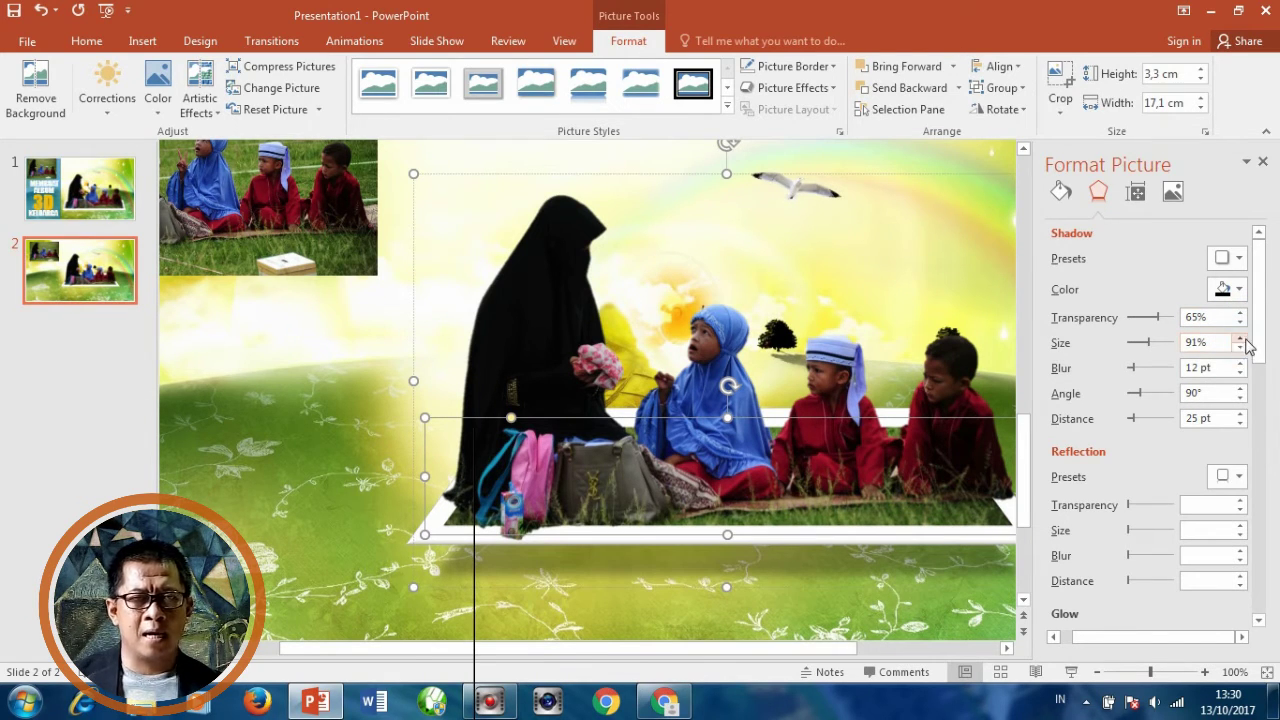
click(1241, 346)
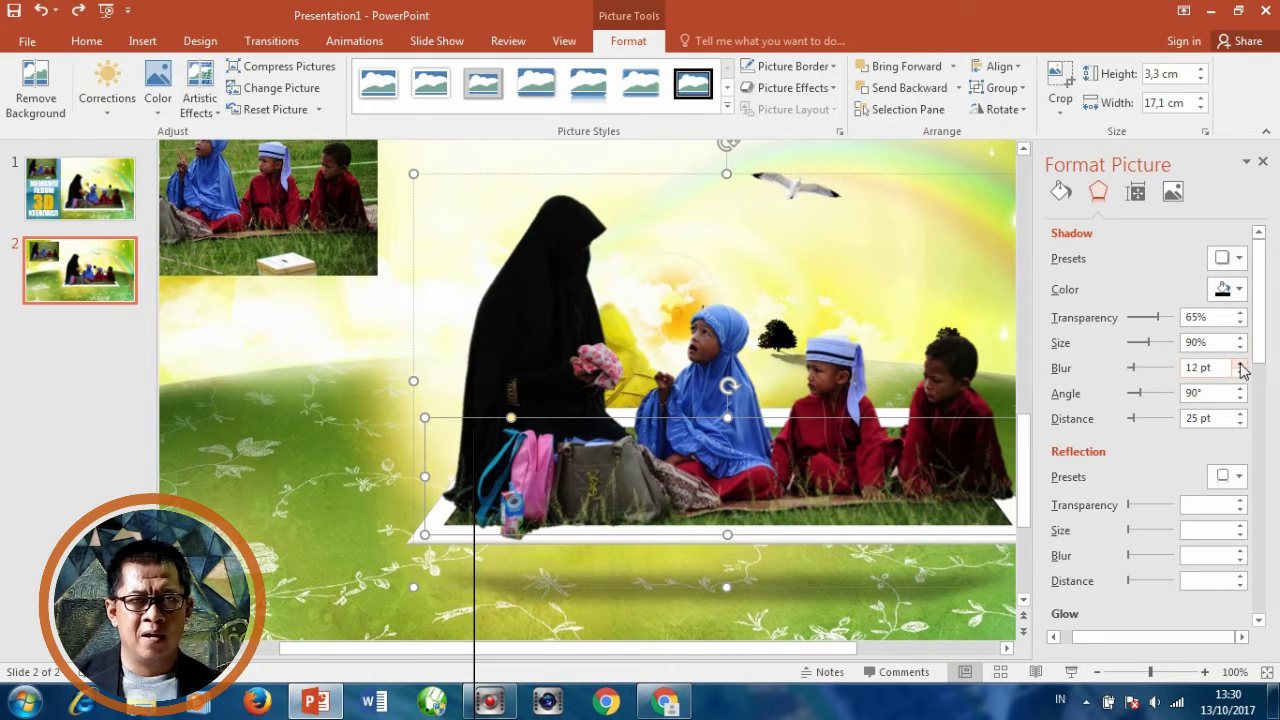
Step: Raise the frame shadow's blur to 20 pt
click(1240, 364)
click(1240, 364)
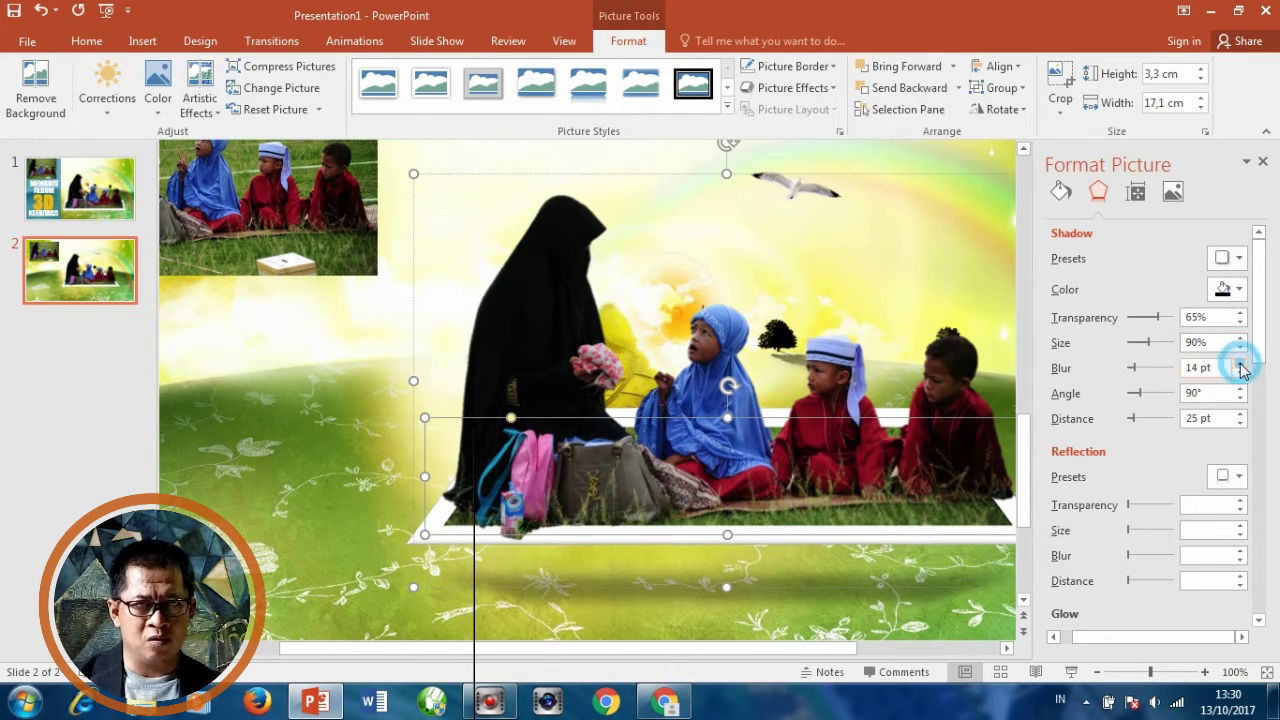
click(1240, 363)
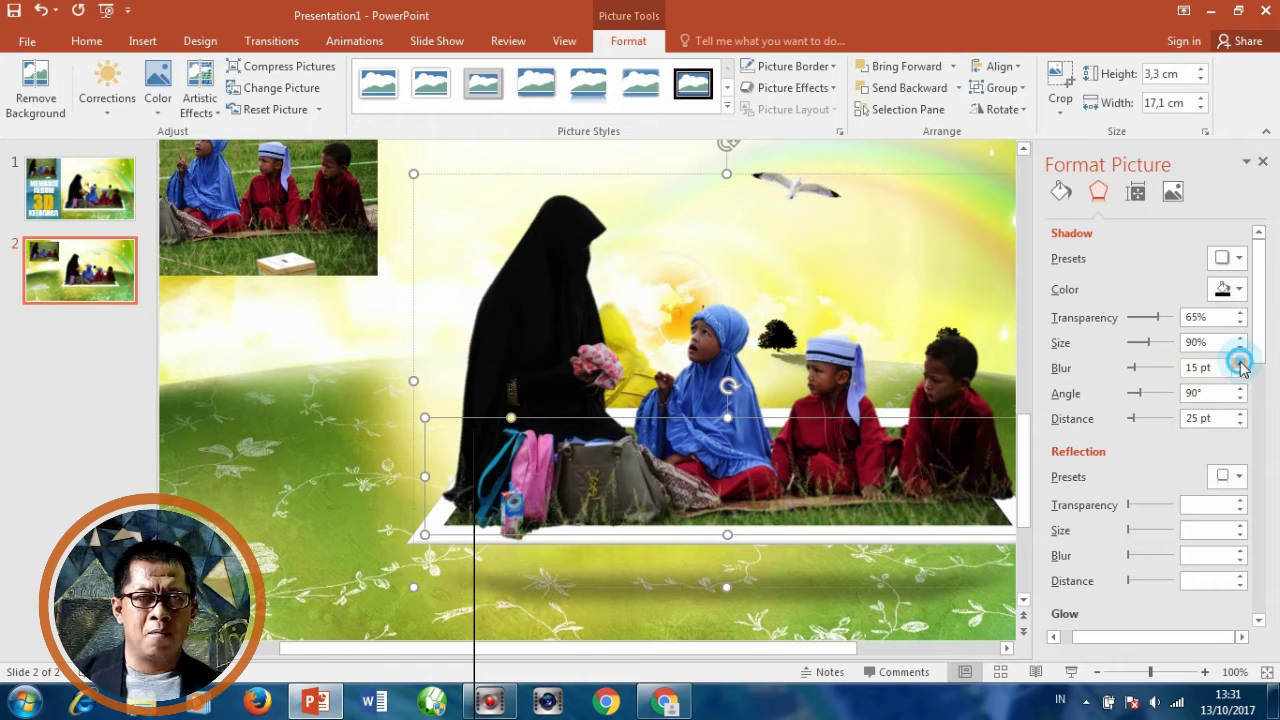
click(1240, 363)
click(1240, 363)
click(1240, 363)
click(1240, 363)
click(1240, 363)
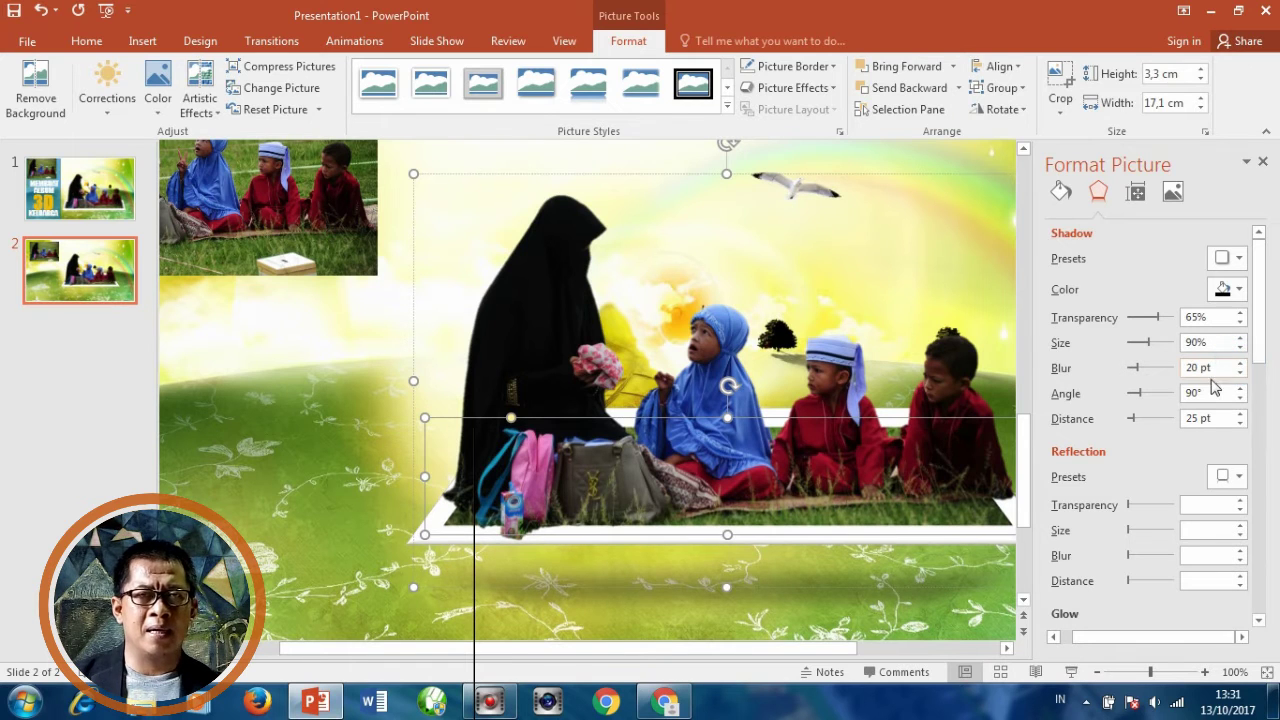
Step: Set the frame shadow's angle to 120° and distance to 27 pt
click(1241, 391)
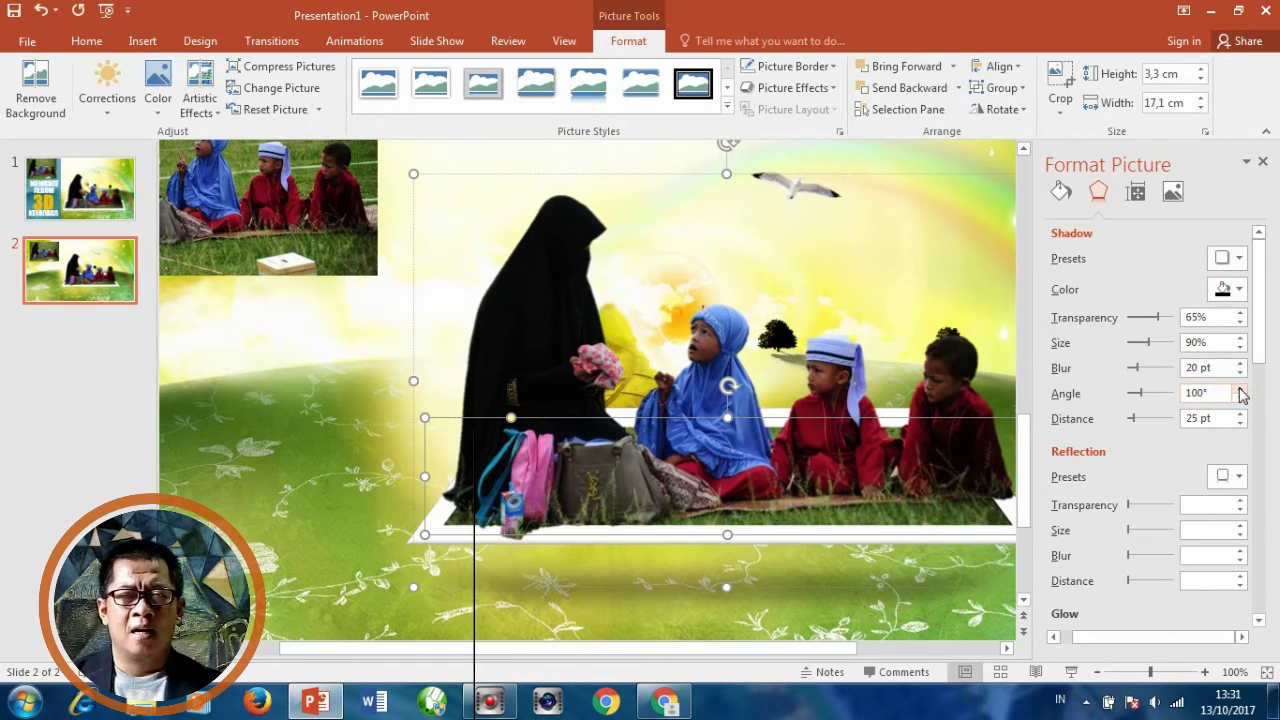
click(1242, 391)
click(1243, 391)
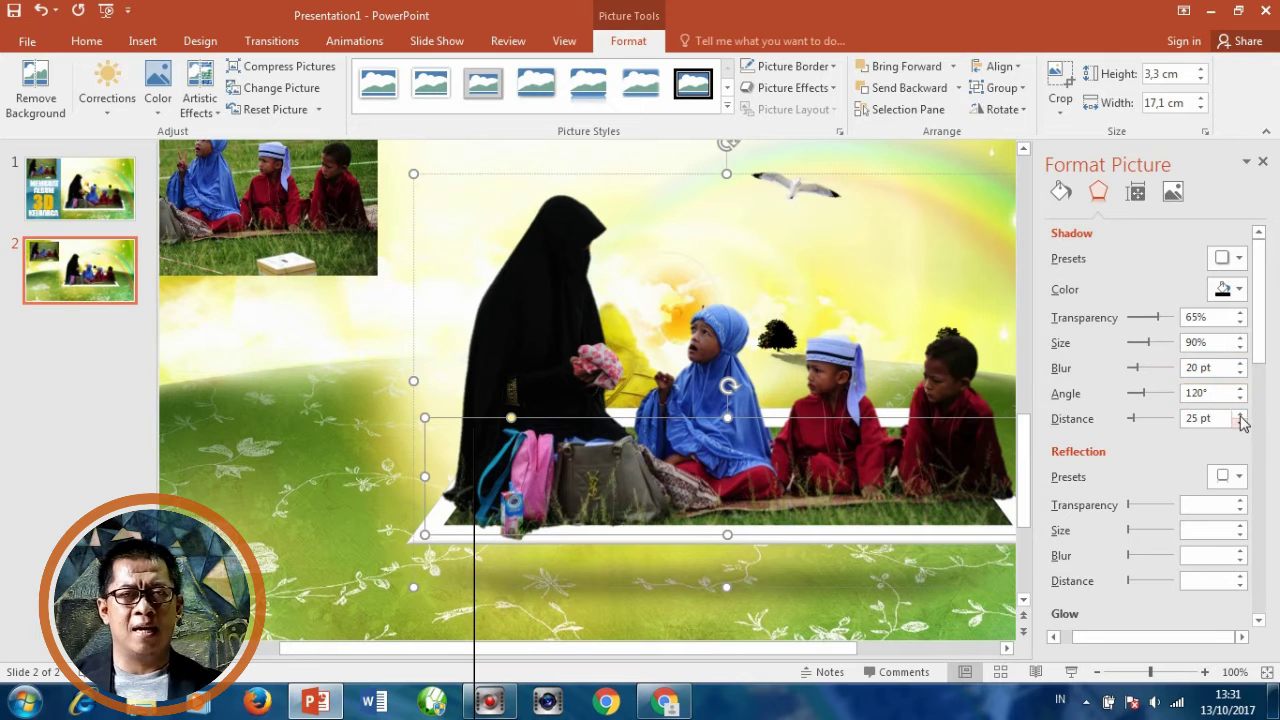
click(1240, 414)
click(1240, 414)
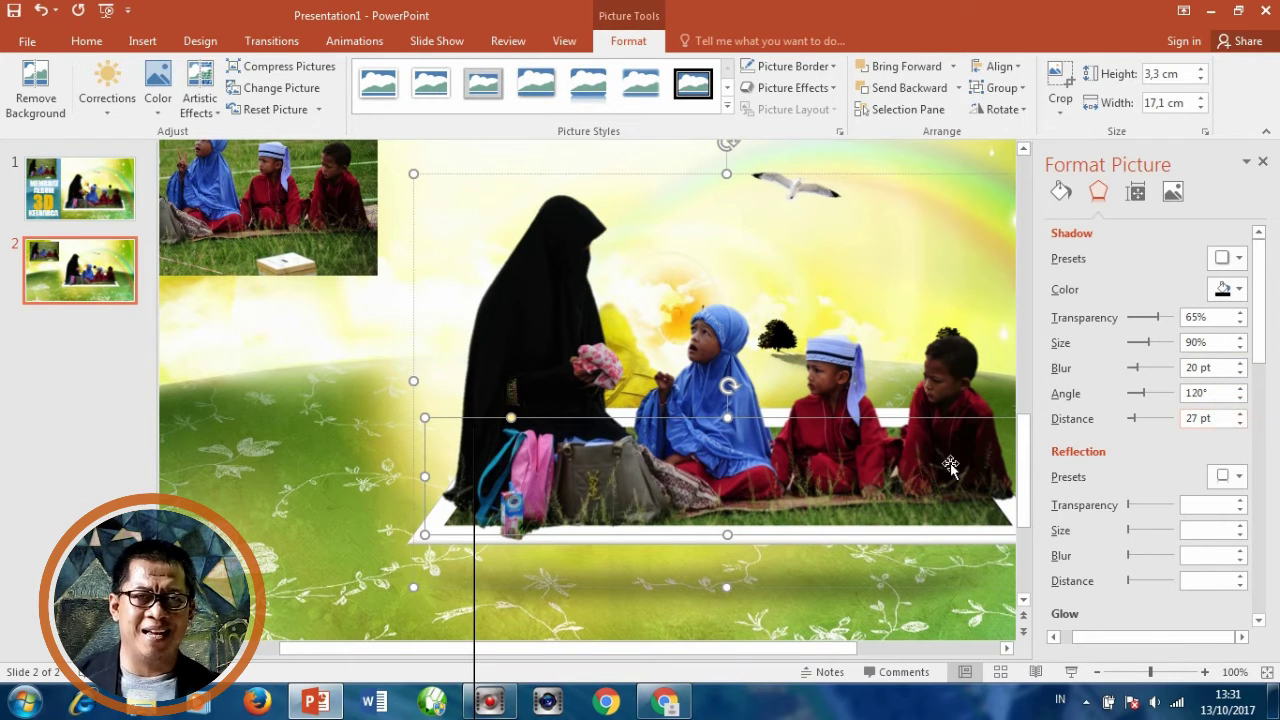
scroll(1262, 345, down, 2)
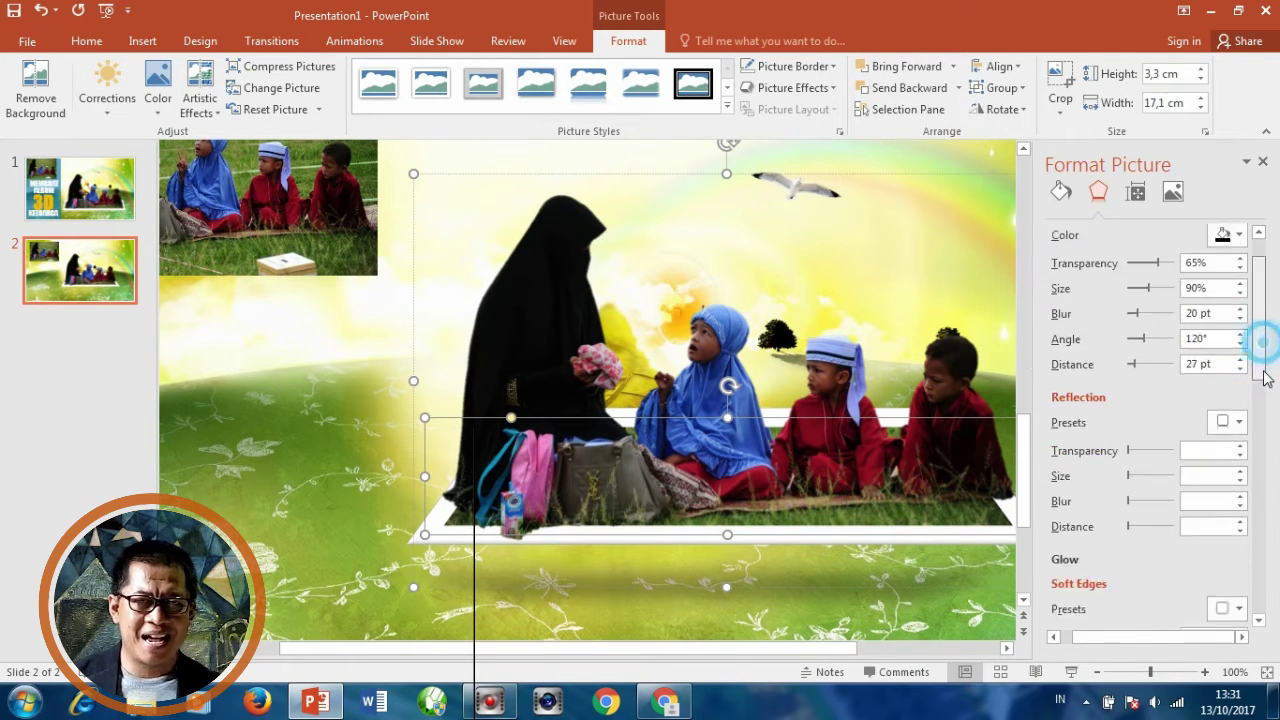
scroll(1260, 337, down, 1)
Step: Close the Format Picture pane, zoom out, and group the family cutout with its white frame
click(1262, 162)
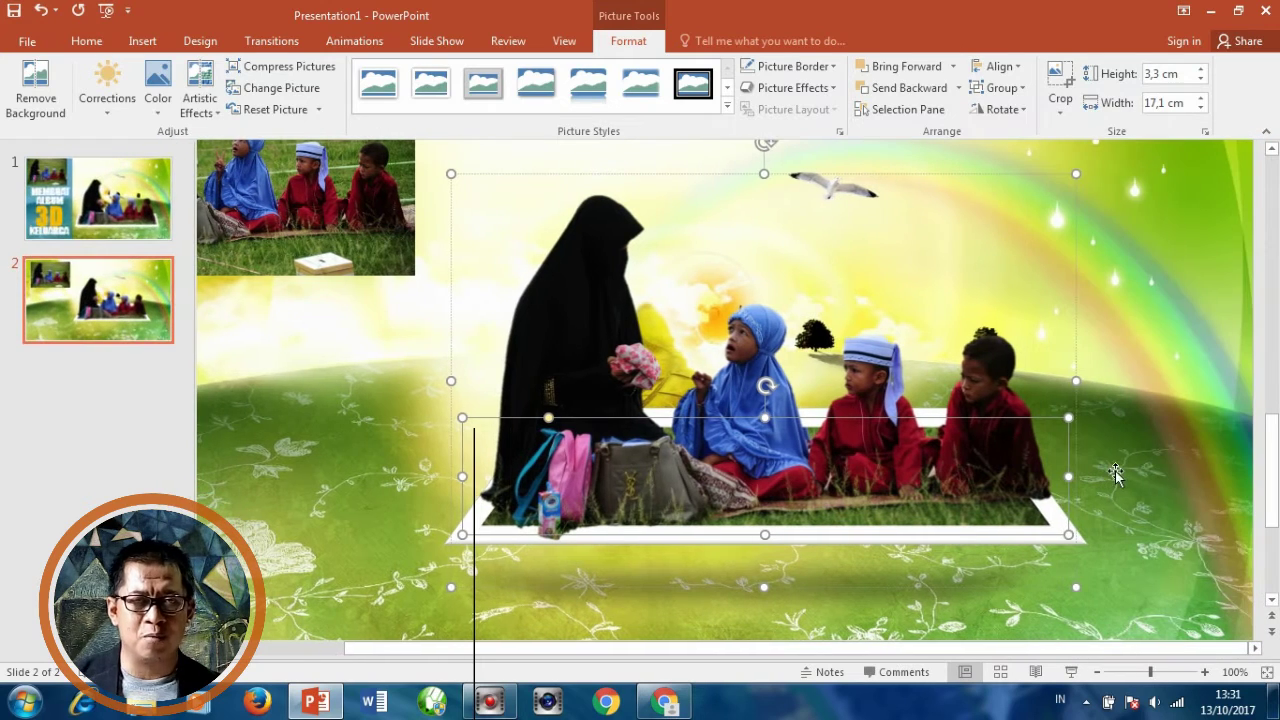
drag(1150, 672, 1130, 674)
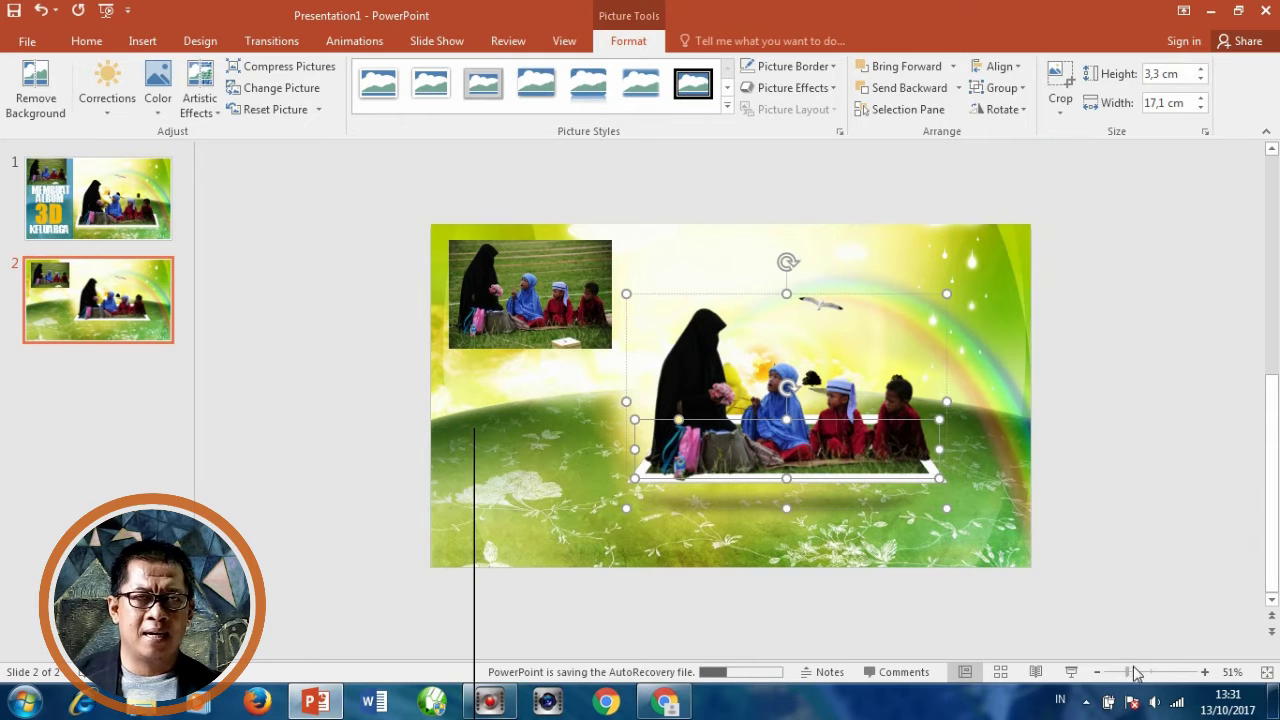
scroll(1125, 632, up, 1)
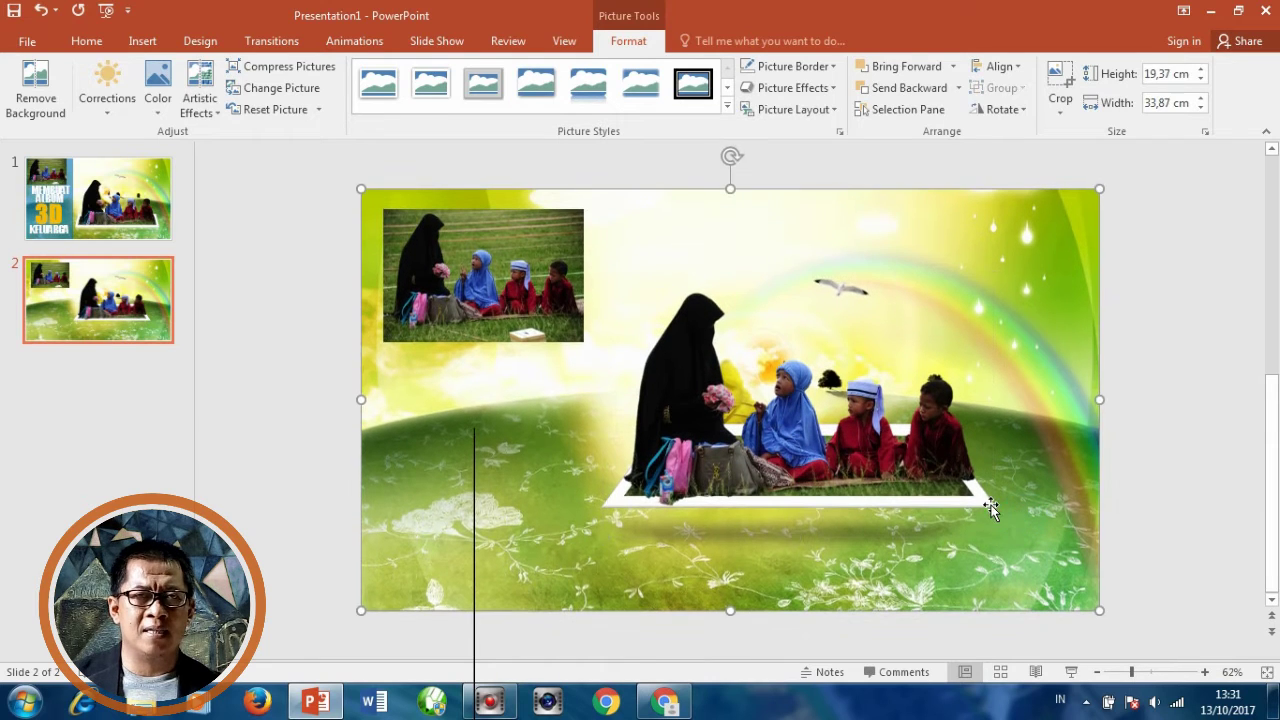
key(ctrl+g)
Step: Enlarge the group to about 14,38 × 21,25 cm, shifting it slightly left and up
drag(605, 533, 566, 577)
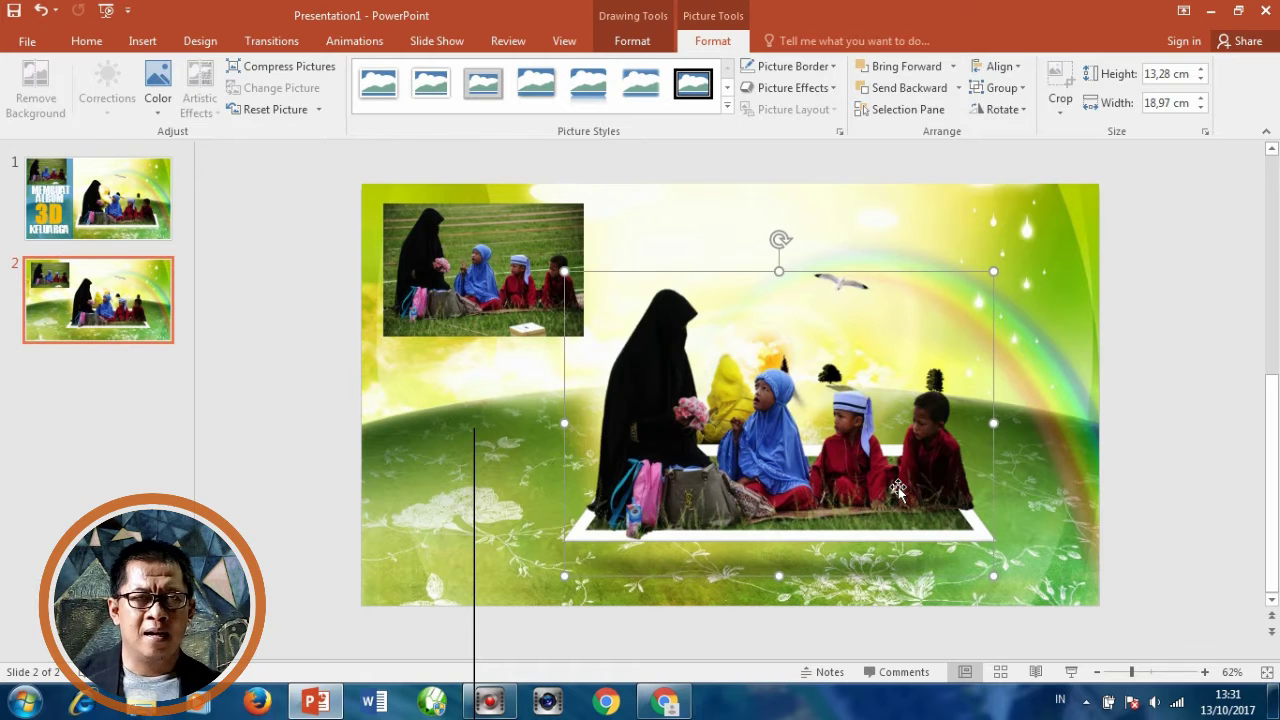
drag(896, 488, 885, 490)
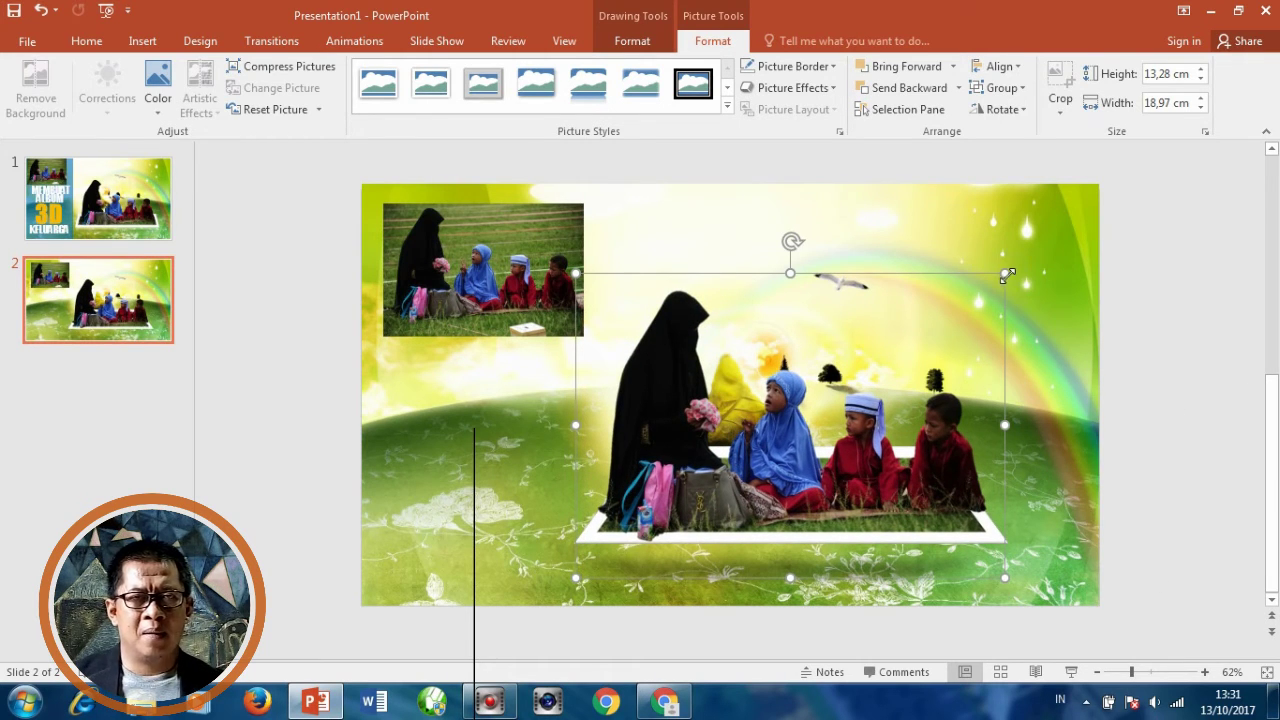
drag(1005, 273, 1047, 257)
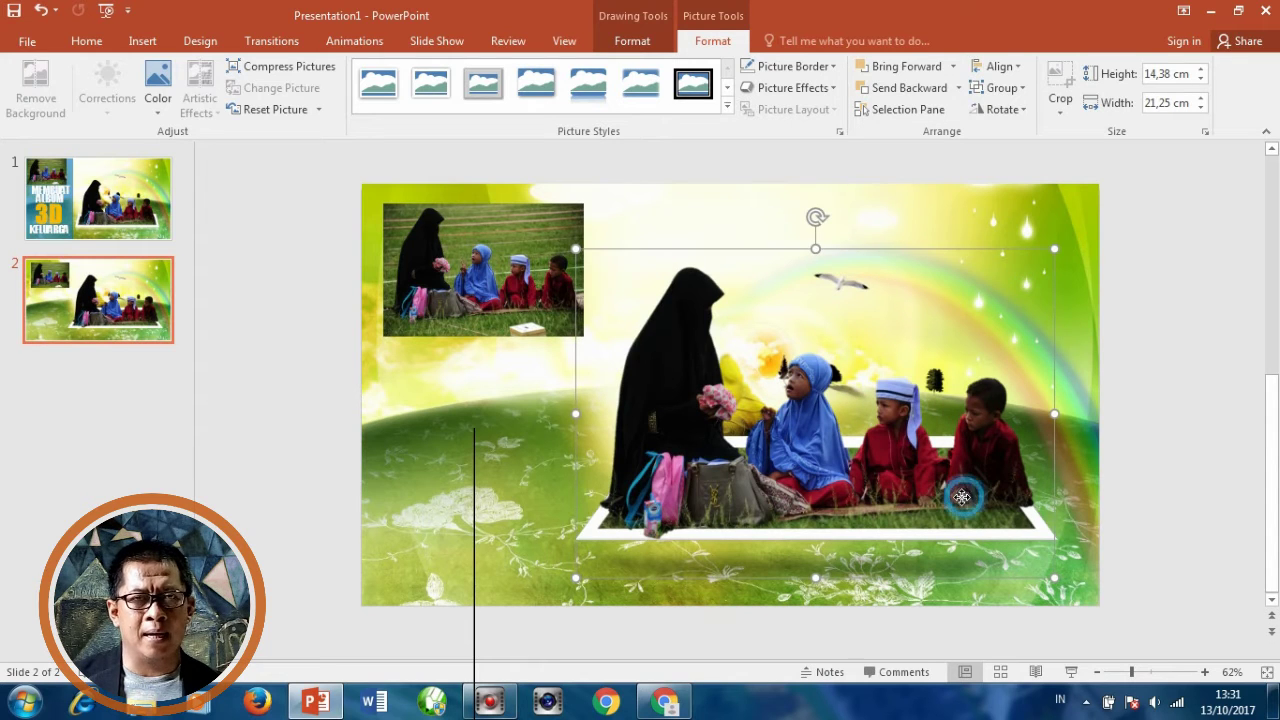
mouse_move(962, 492)
mouse_down()
mouse_move(943, 486)
mouse_move(946, 508)
mouse_up()
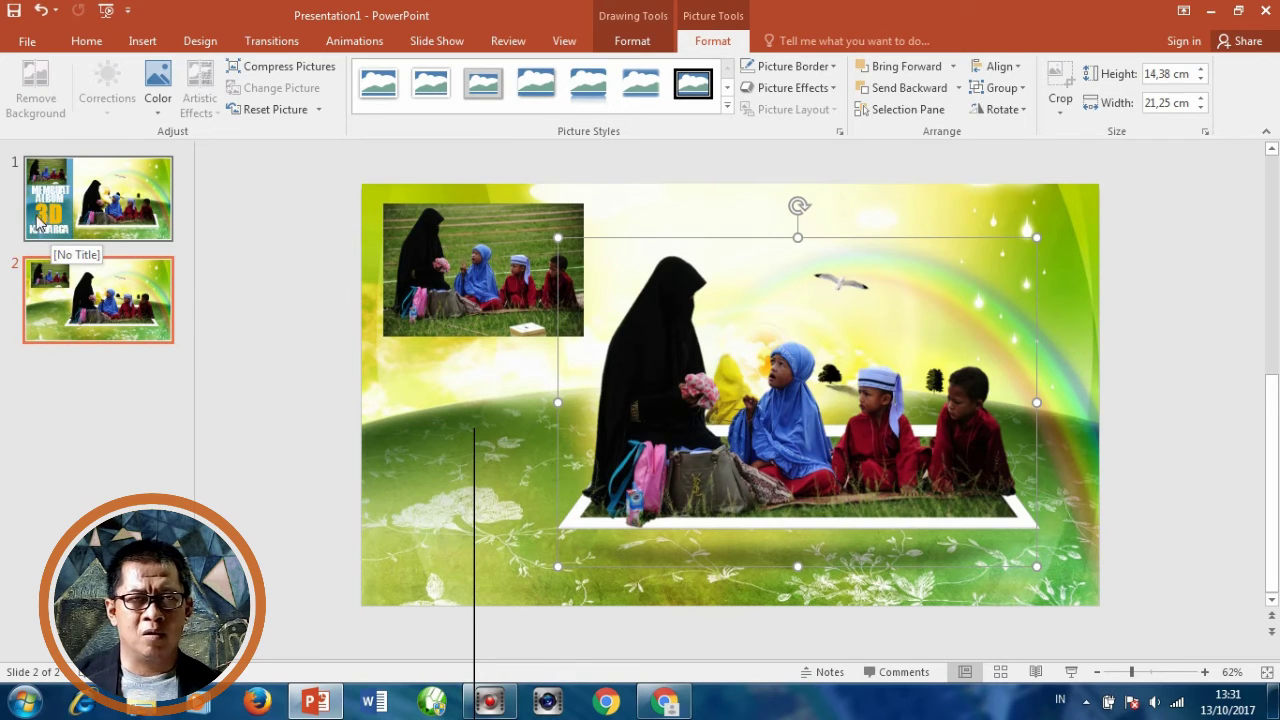
click(450, 256)
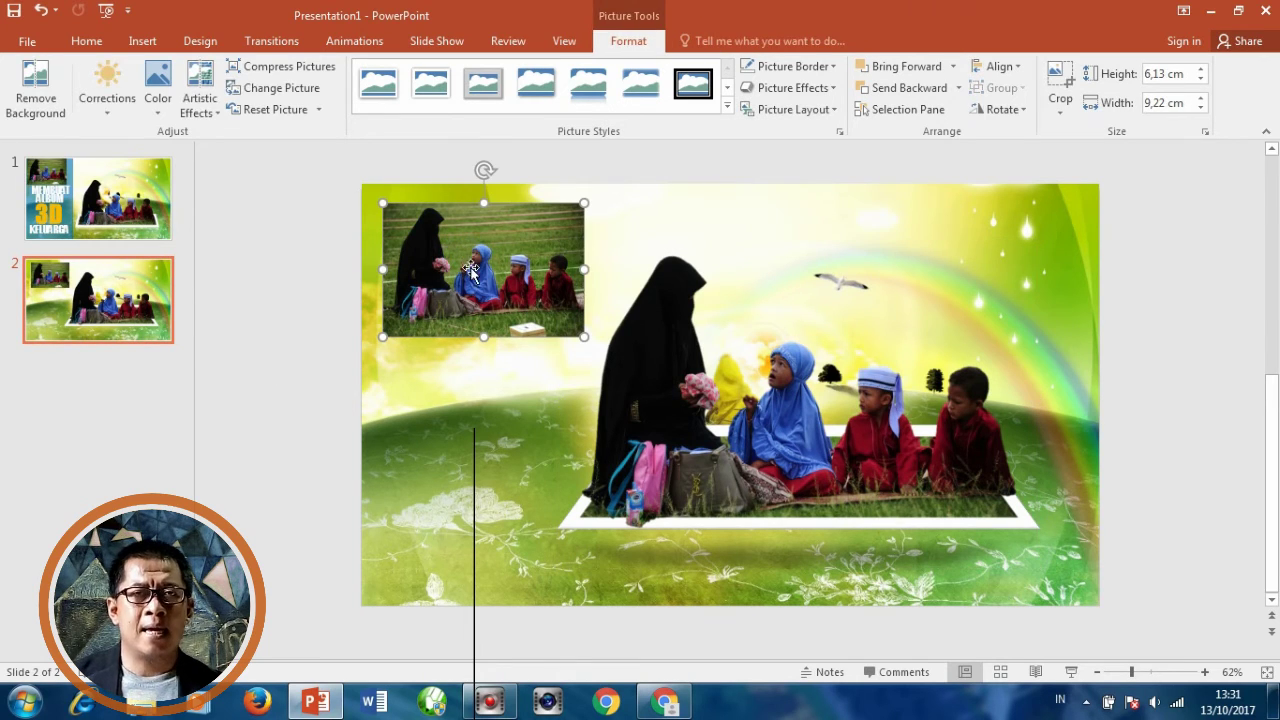
click(690, 400)
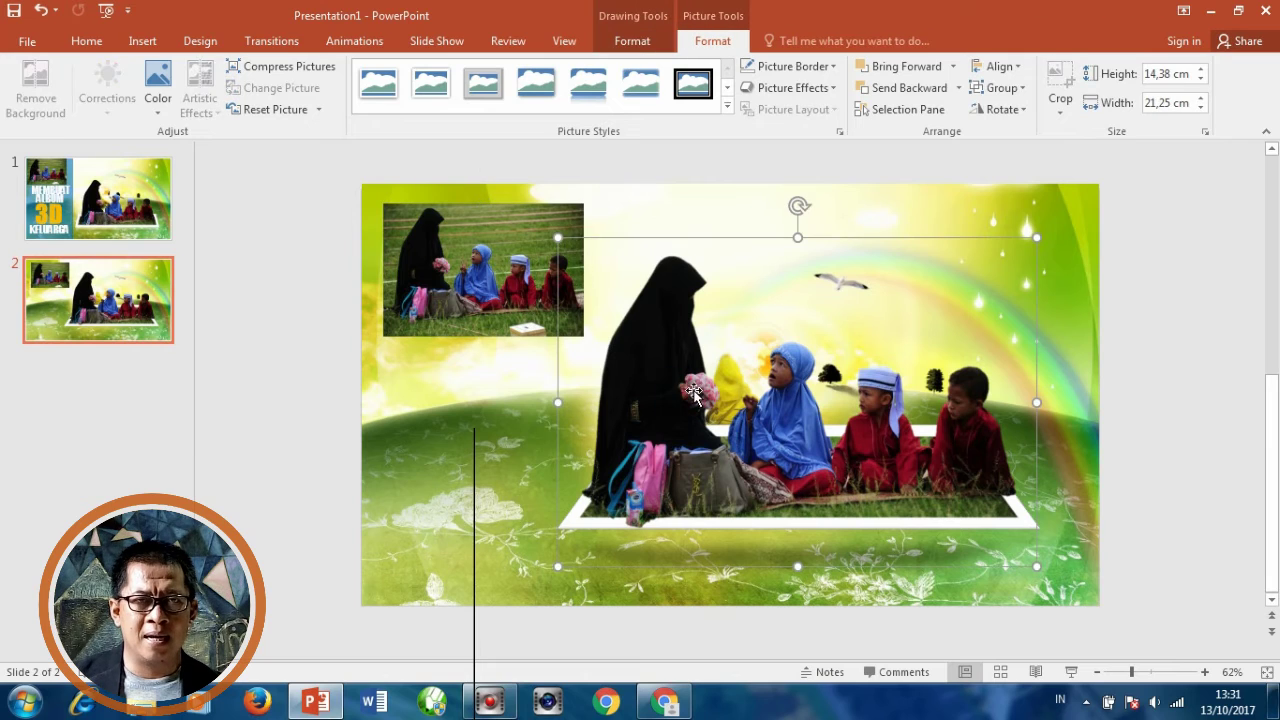